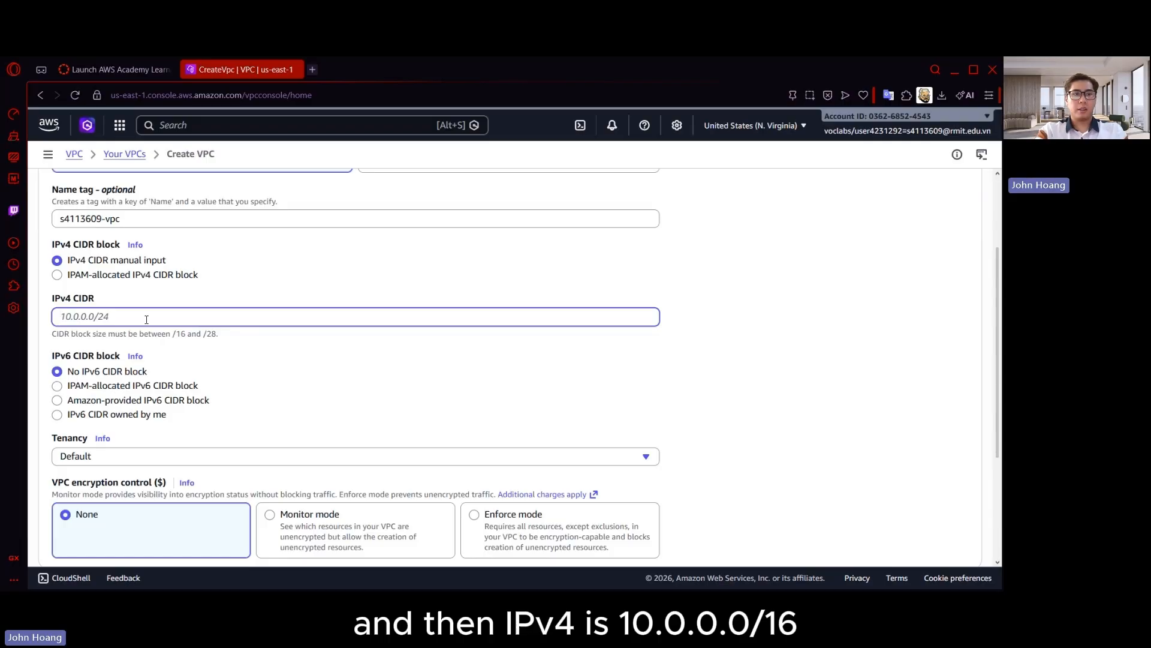
# Set the new VPC's IPv4 CIDR to 10.0.0.0/16, keep the remaining defaults and create the VPC
pyautogui.write('10.0.0.0/16')
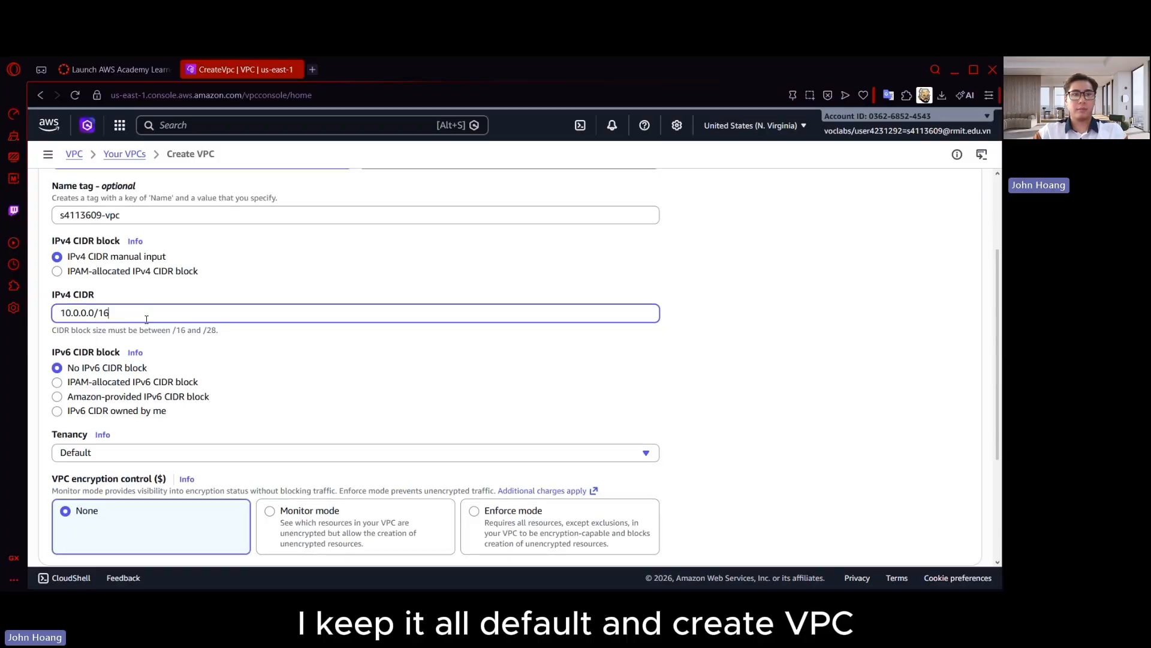
pyautogui.scroll(-2, 118, 292)
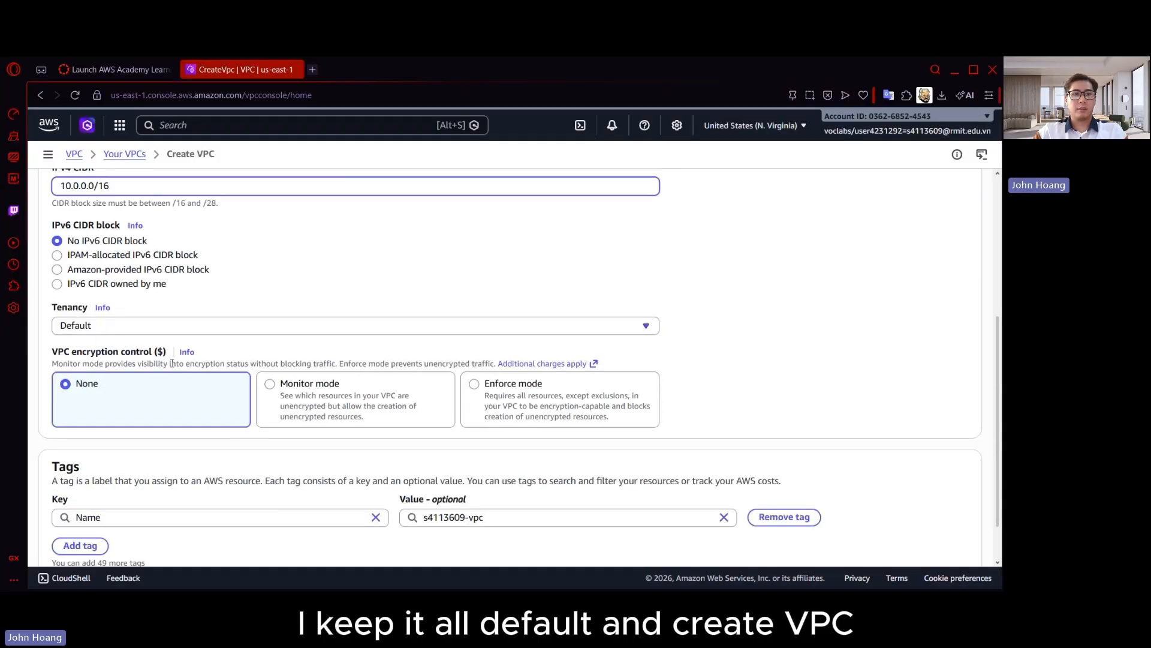
pyautogui.scroll(-1, 118, 292)
pyautogui.click(942, 540)
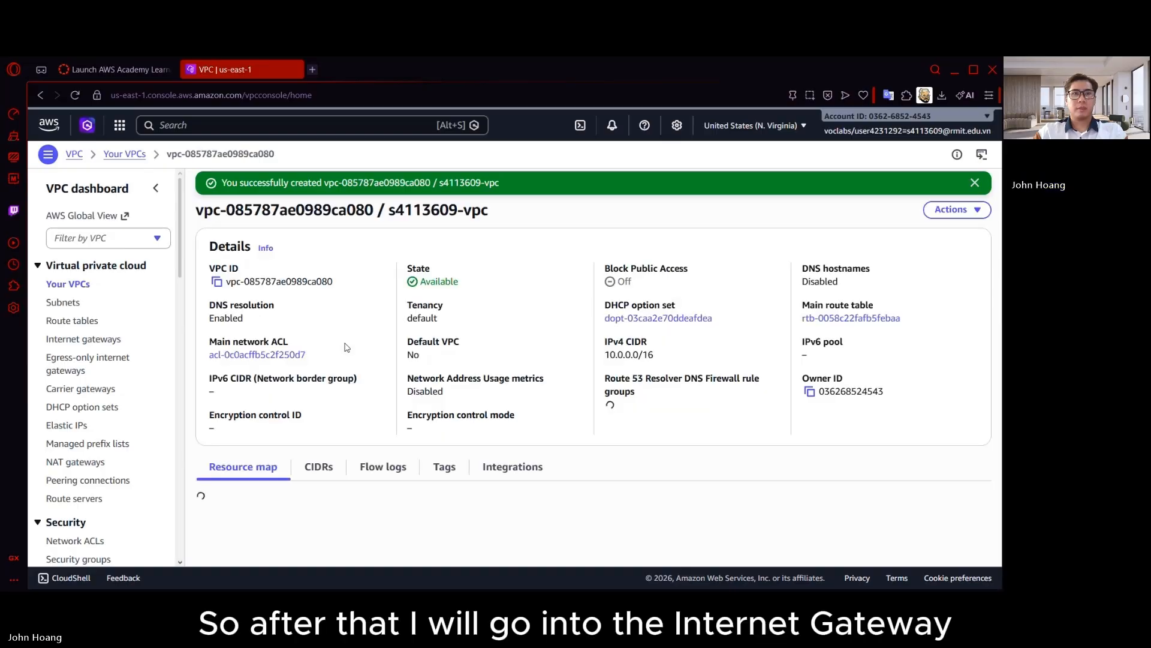
# Create an internet gateway named with the prefix igw- followed by the student ID
pyautogui.click(111, 339)
pyautogui.click(927, 183)
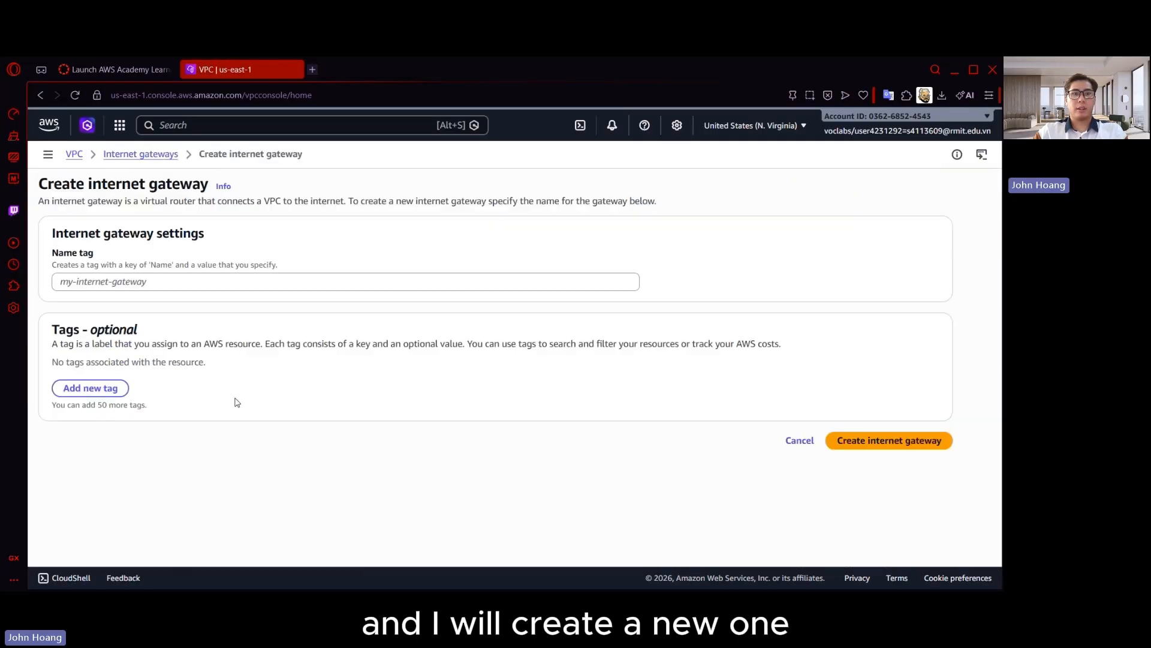
pyautogui.click(252, 285)
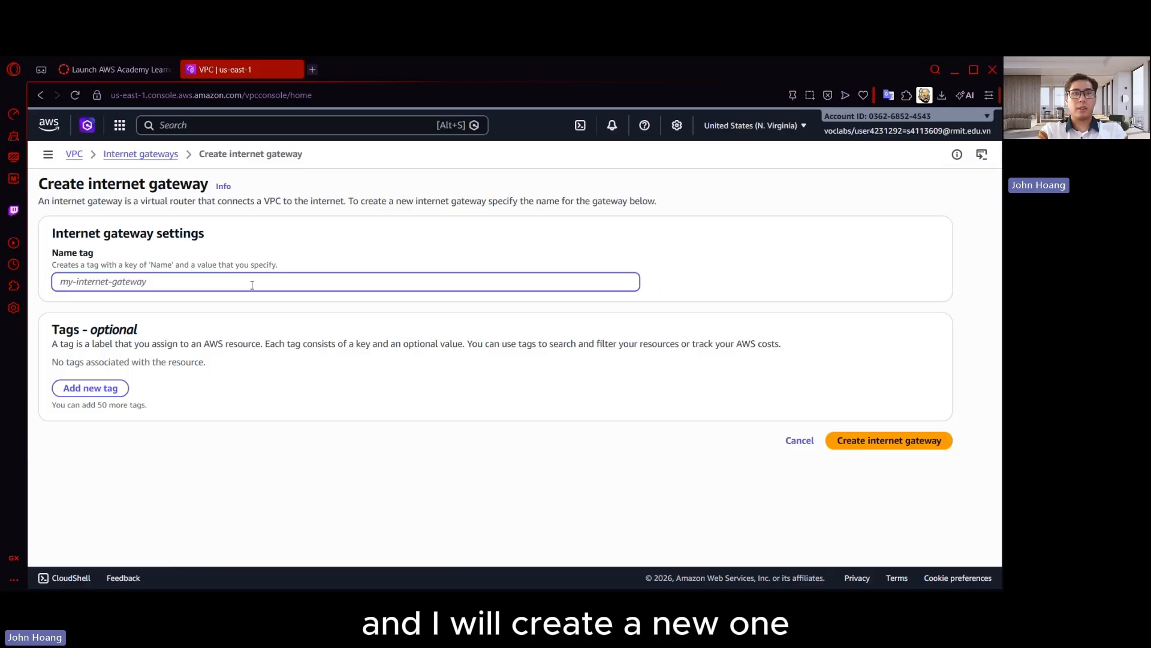
pyautogui.write('igw')
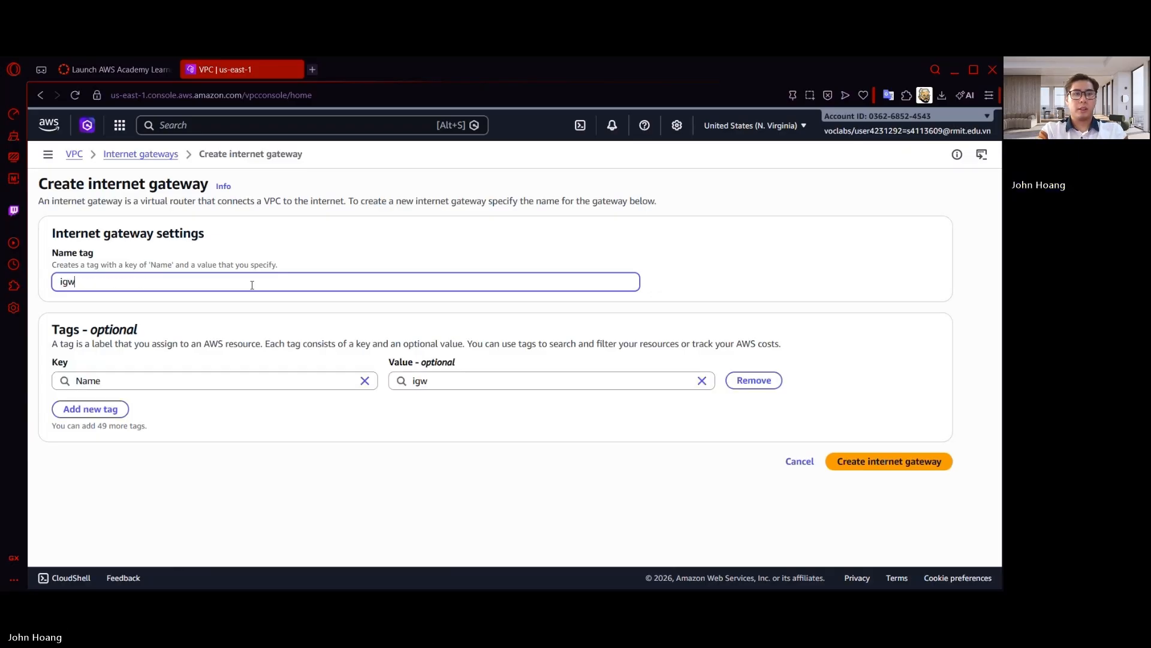
pyautogui.write('-s4113609')
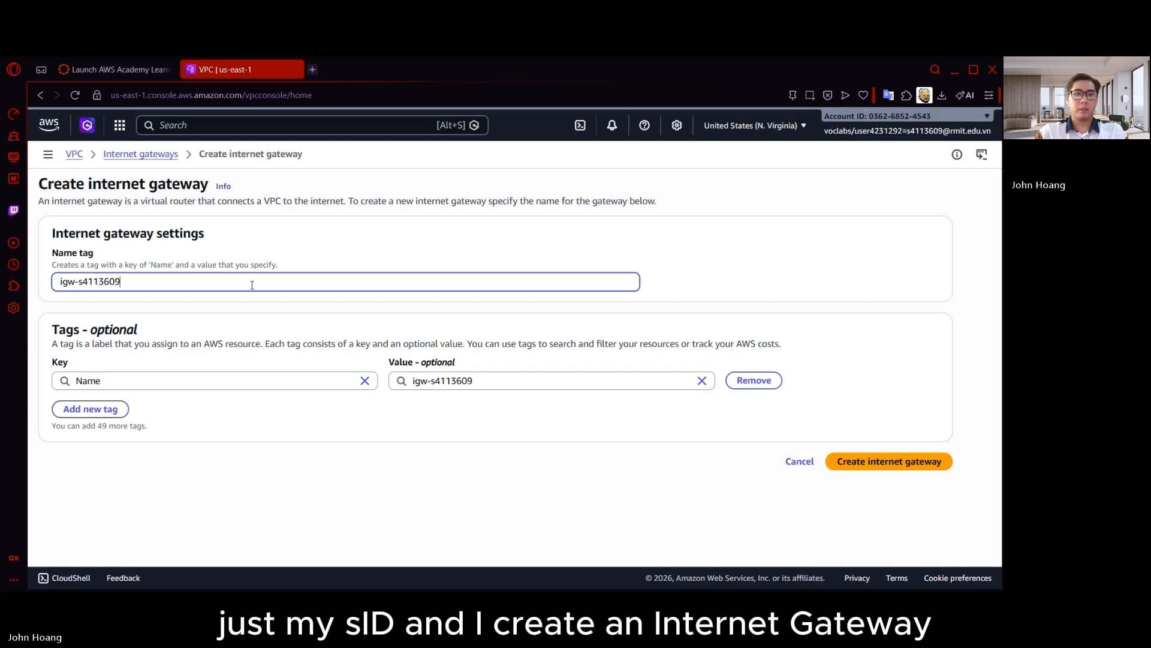
pyautogui.click(862, 461)
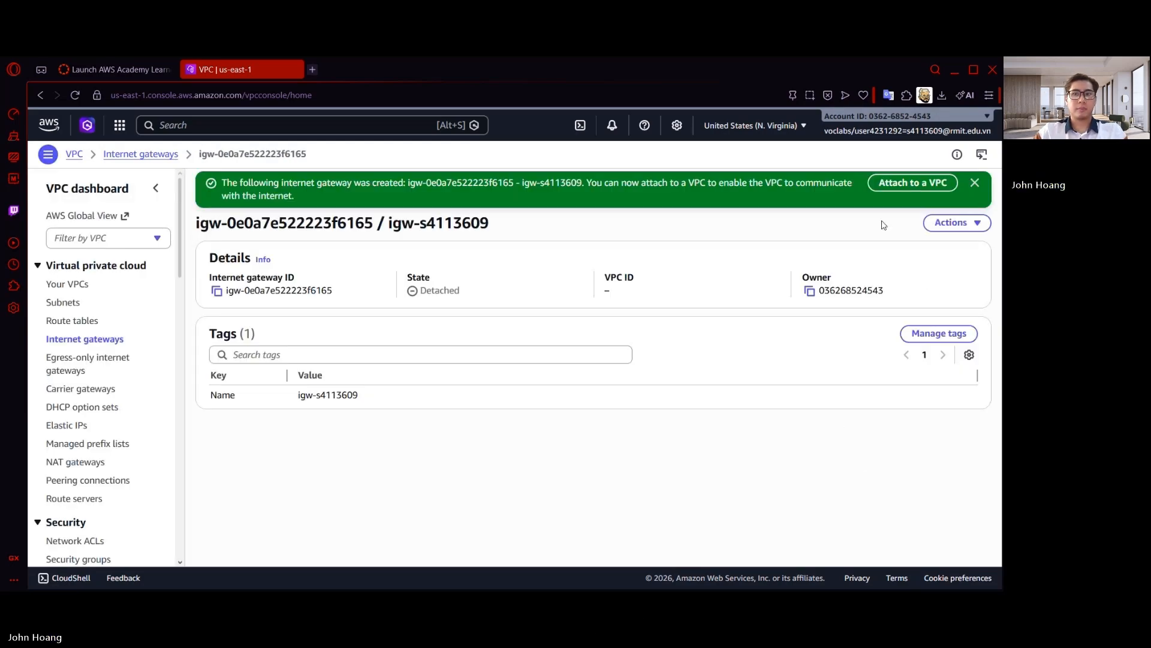
# Attach the new internet gateway to the VPC named after the student ID
pyautogui.click(904, 185)
pyautogui.click(128, 307)
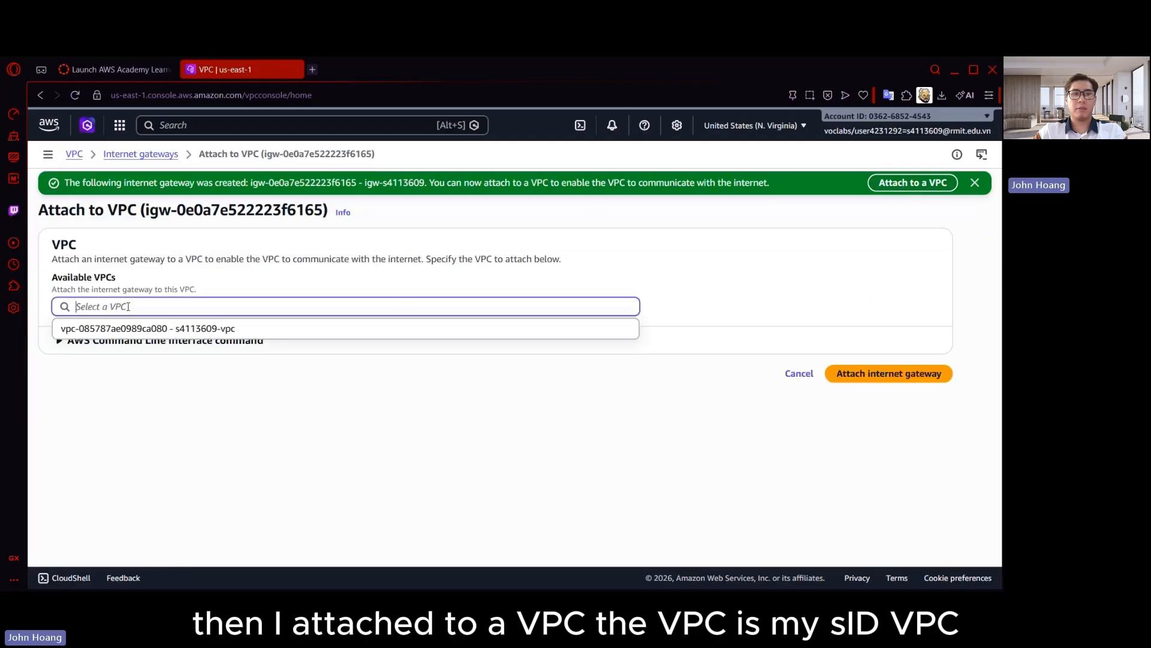
pyautogui.click(221, 329)
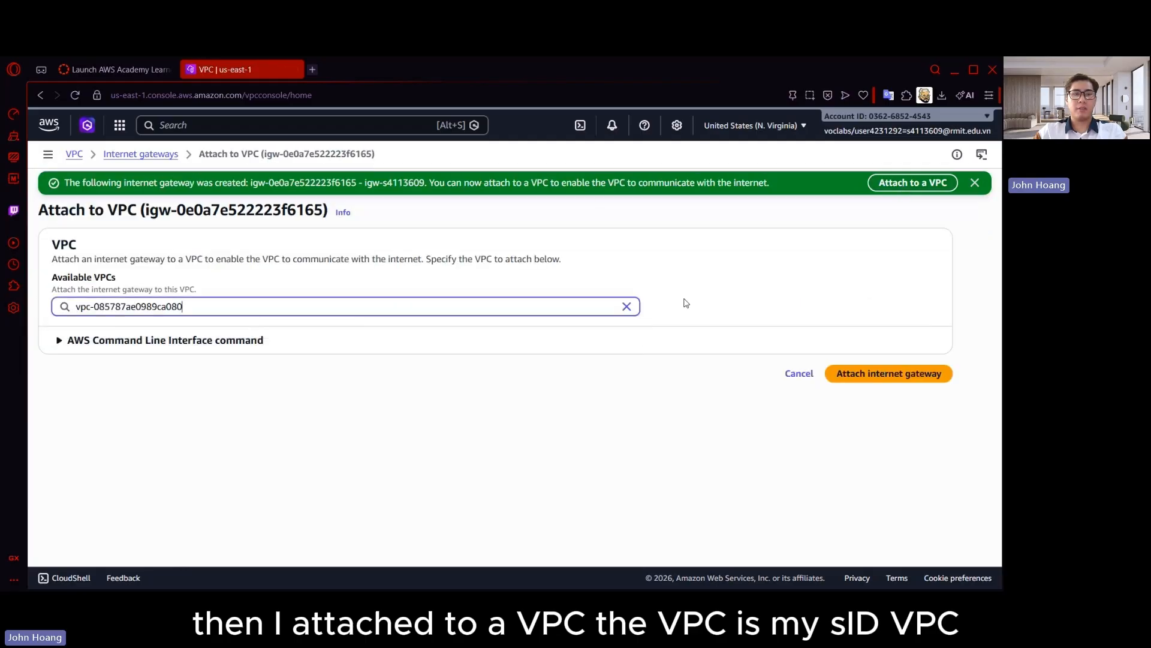
pyautogui.click(878, 379)
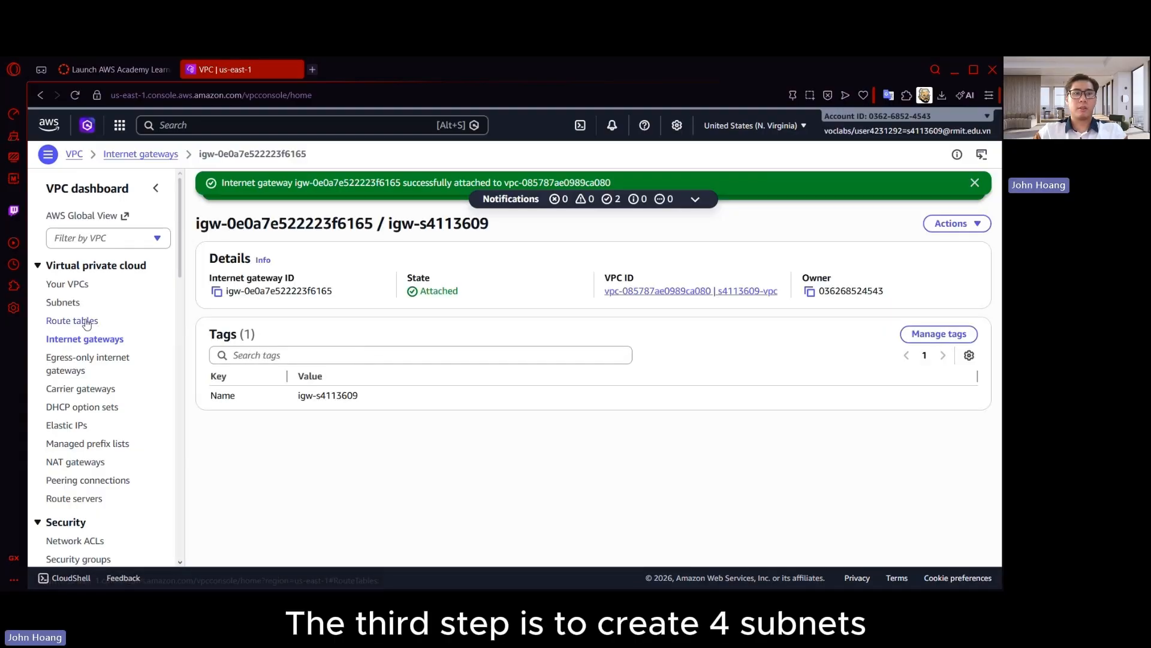
# Start creating subnets in the 10.0.0.0/16 VPC named after the student ID
pyautogui.click(69, 304)
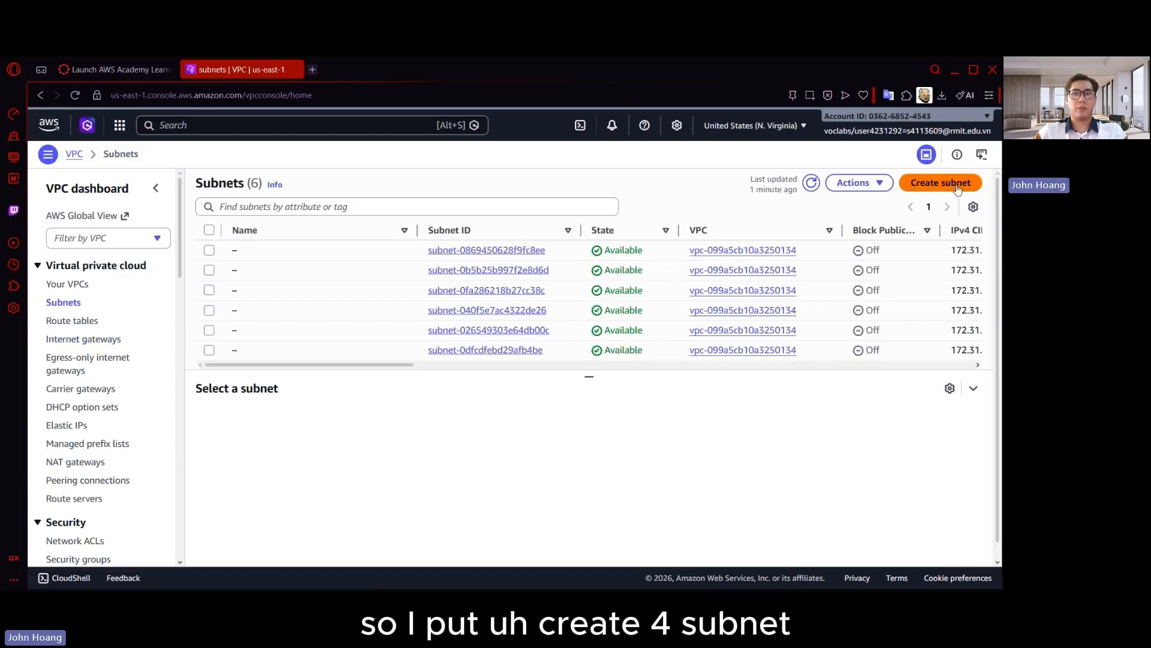
pyautogui.click(953, 188)
pyautogui.click(249, 271)
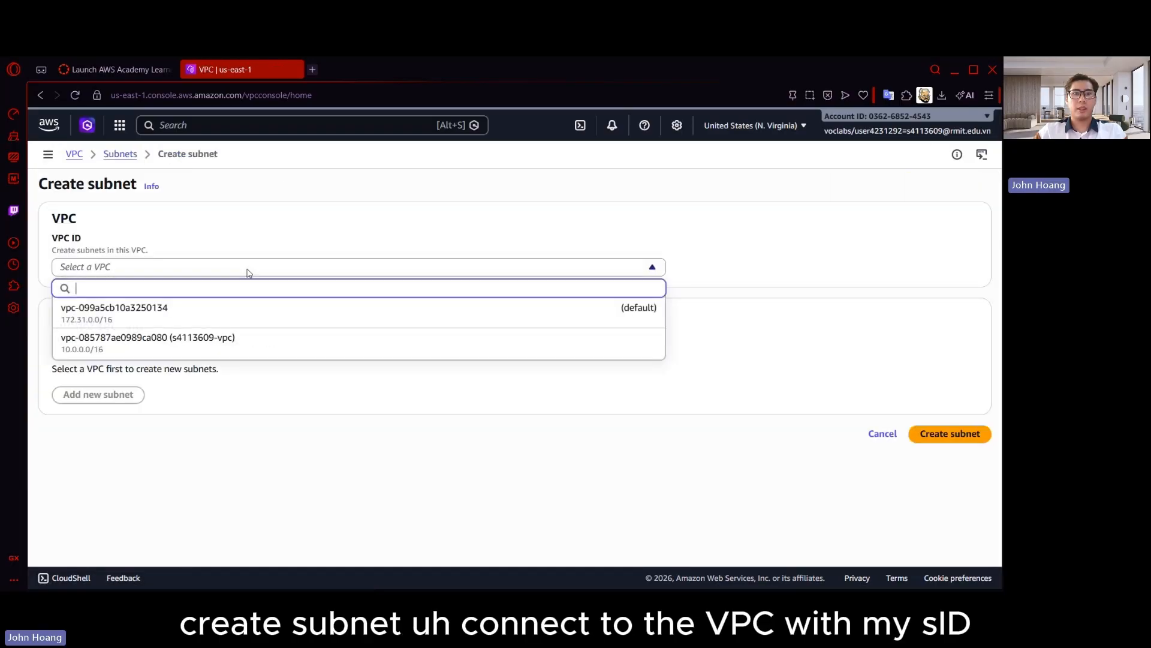
pyautogui.click(221, 354)
# Define the first subnet as Public-Subnet-1 in Availability Zone us-east-1a with IPv4 CIDR block 10.0.1.0/24
pyautogui.scroll(-3, 148, 415)
pyautogui.click(129, 314)
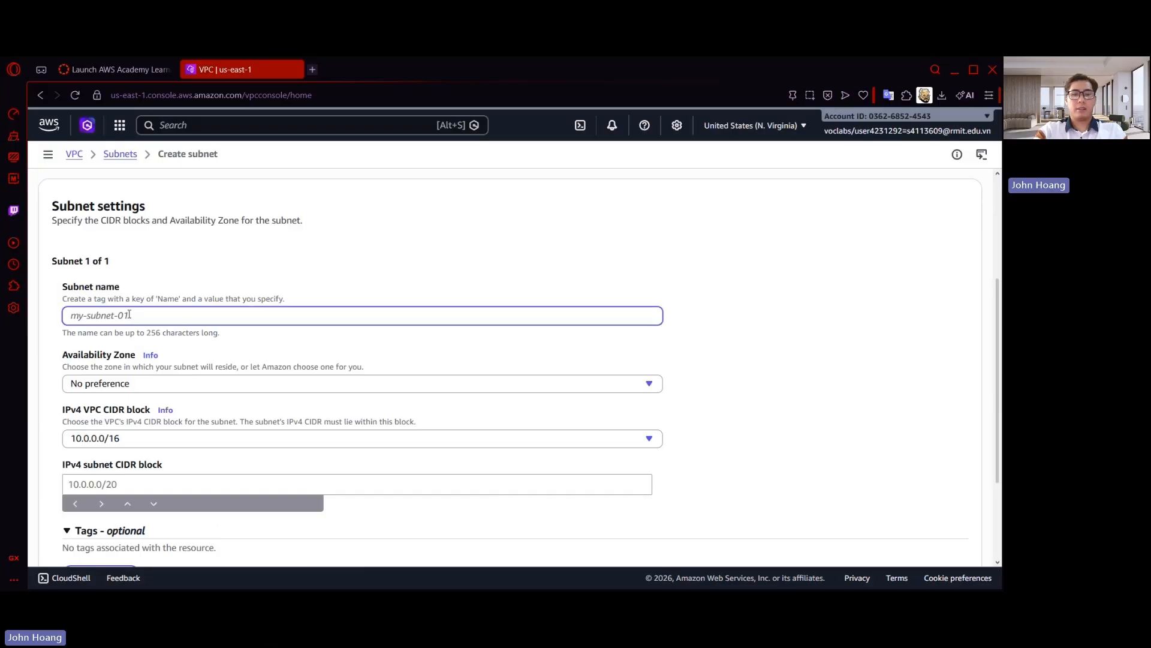
pyautogui.write('Public-Subnet')
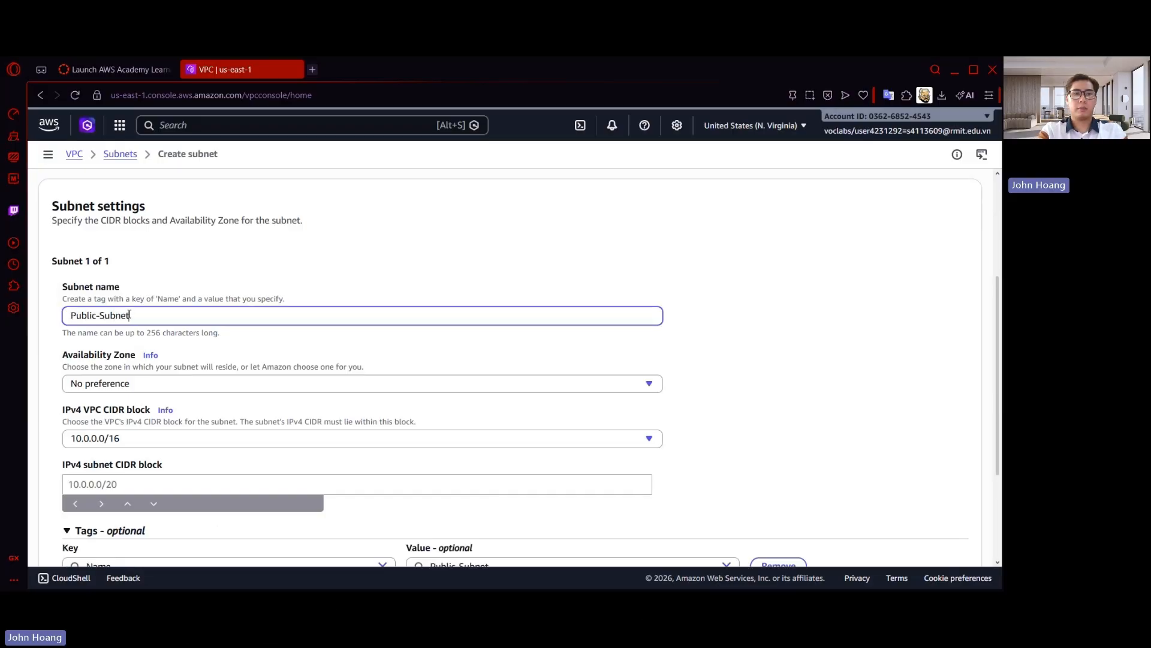
pyautogui.write('-1')
pyautogui.click(167, 384)
pyautogui.click(308, 362)
pyautogui.scroll(-3, 357, 322)
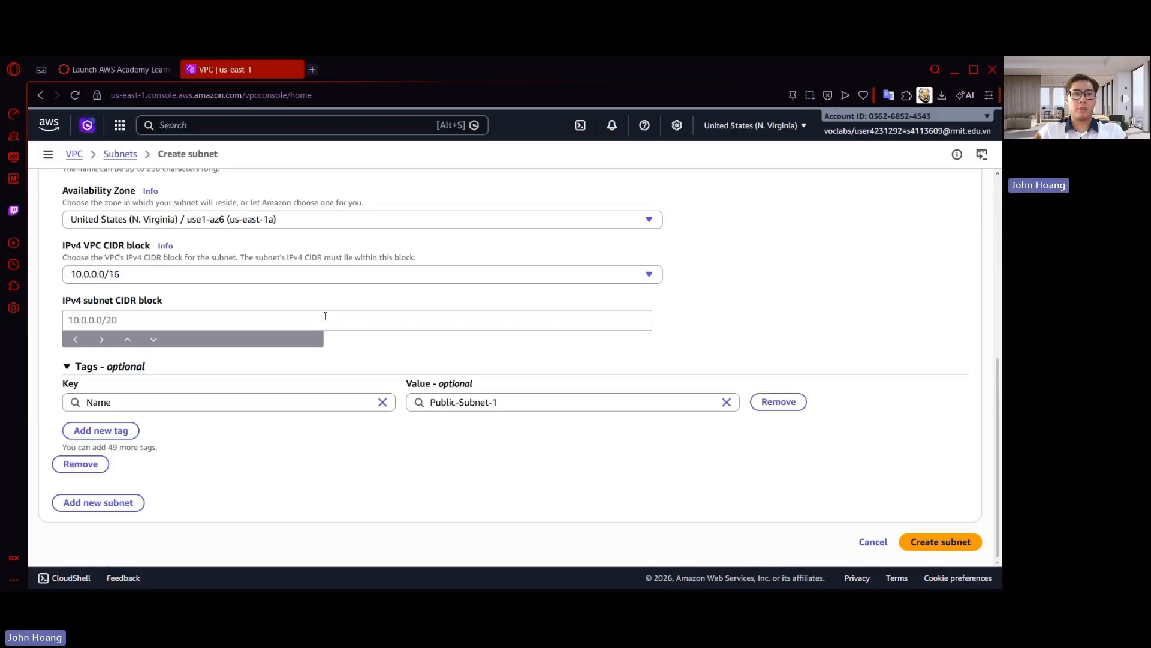
pyautogui.click(325, 316)
pyautogui.write('10.0.1.0/24')
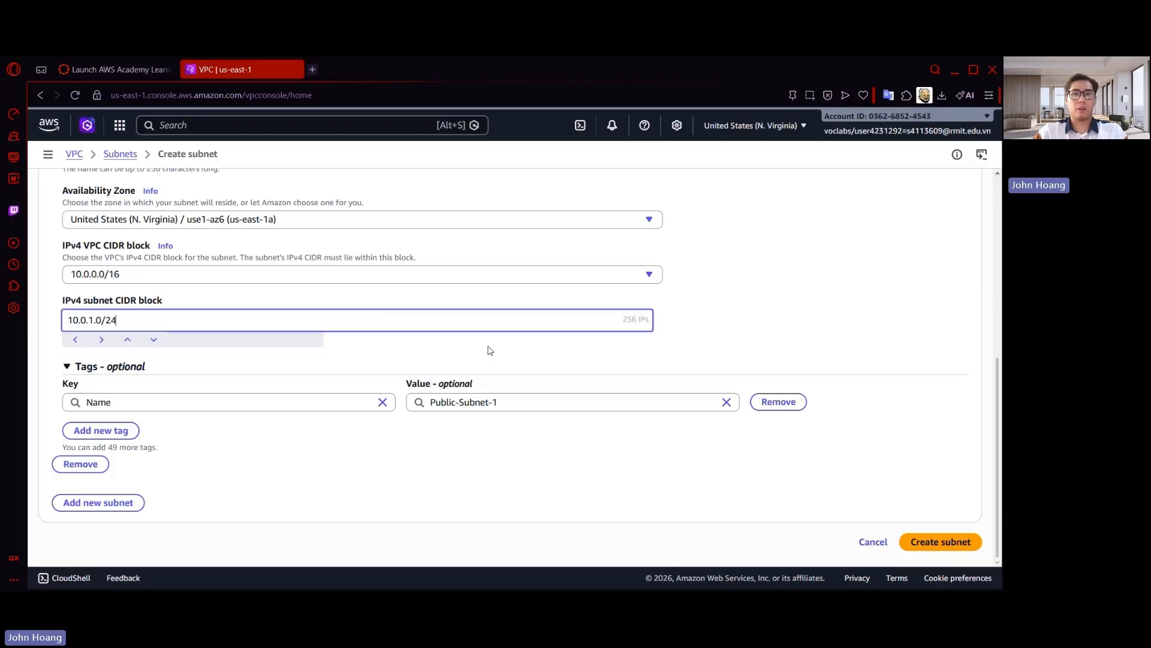
# Add a second subnet named Private-Subnet-1 in us-east-1b with IPv4 CIDR block 10.0.2.0/24
pyautogui.click(99, 503)
pyautogui.scroll(-3, 210, 396)
pyautogui.click(150, 369)
pyautogui.write('Private-Subnet')
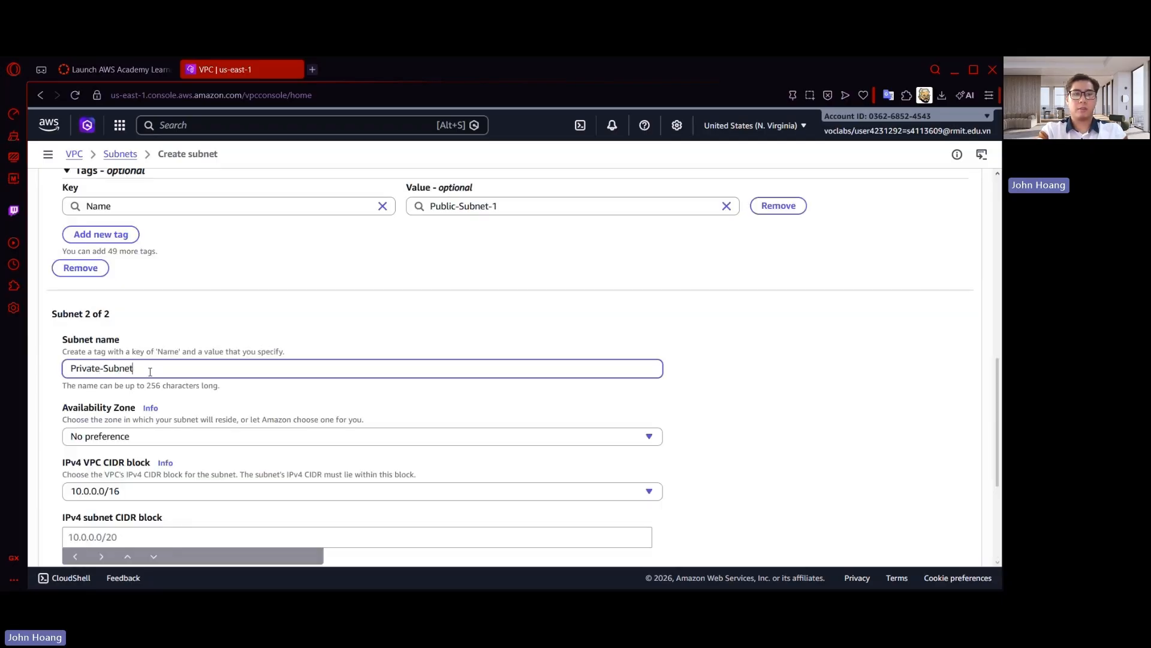
pyautogui.write('-1')
pyautogui.scroll(-2, 150, 373)
pyautogui.click(153, 306)
pyautogui.click(157, 387)
pyautogui.click(165, 407)
pyautogui.write('1')
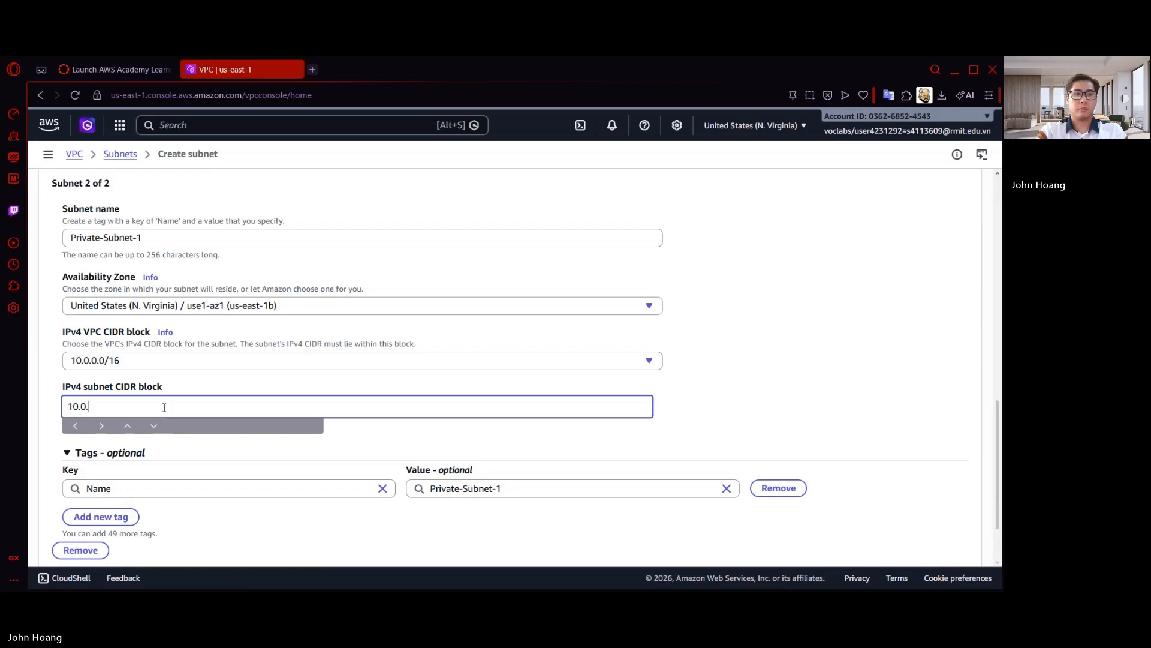
pyautogui.write('0.0.2.0/24')
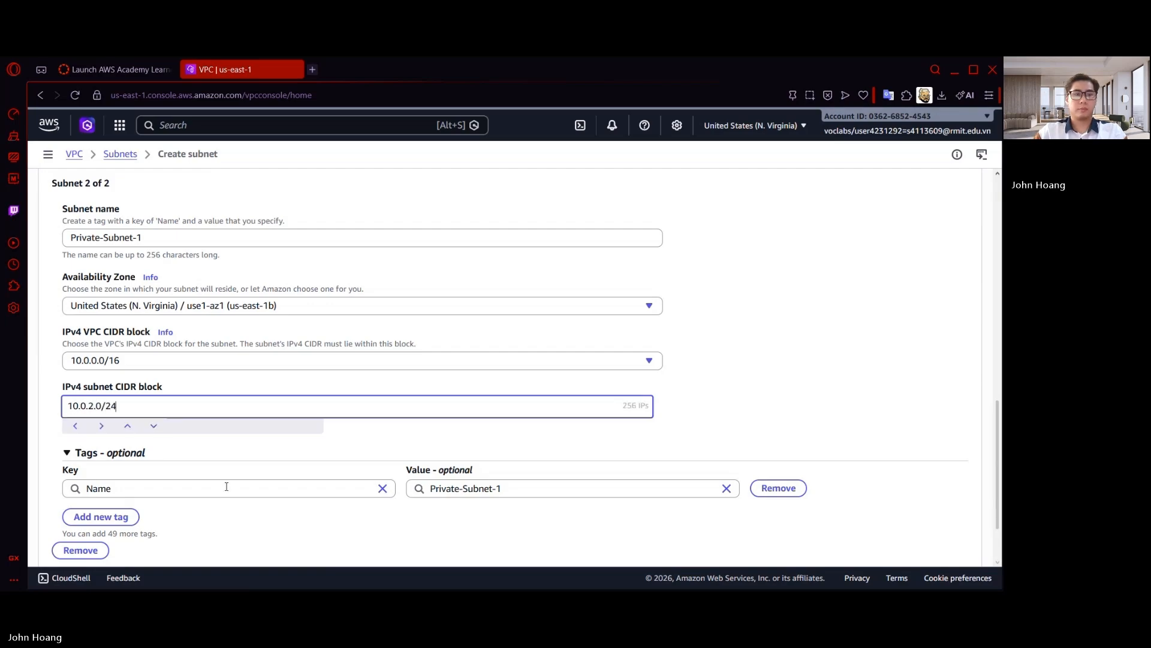
# Add a third subnet named Public-Subnet-2 and place it in Availability Zone us-east-1b
pyautogui.scroll(-2, 226, 486)
pyautogui.click(101, 500)
pyautogui.scroll(-3, 176, 469)
pyautogui.click(167, 367)
pyautogui.write('Public-Su')
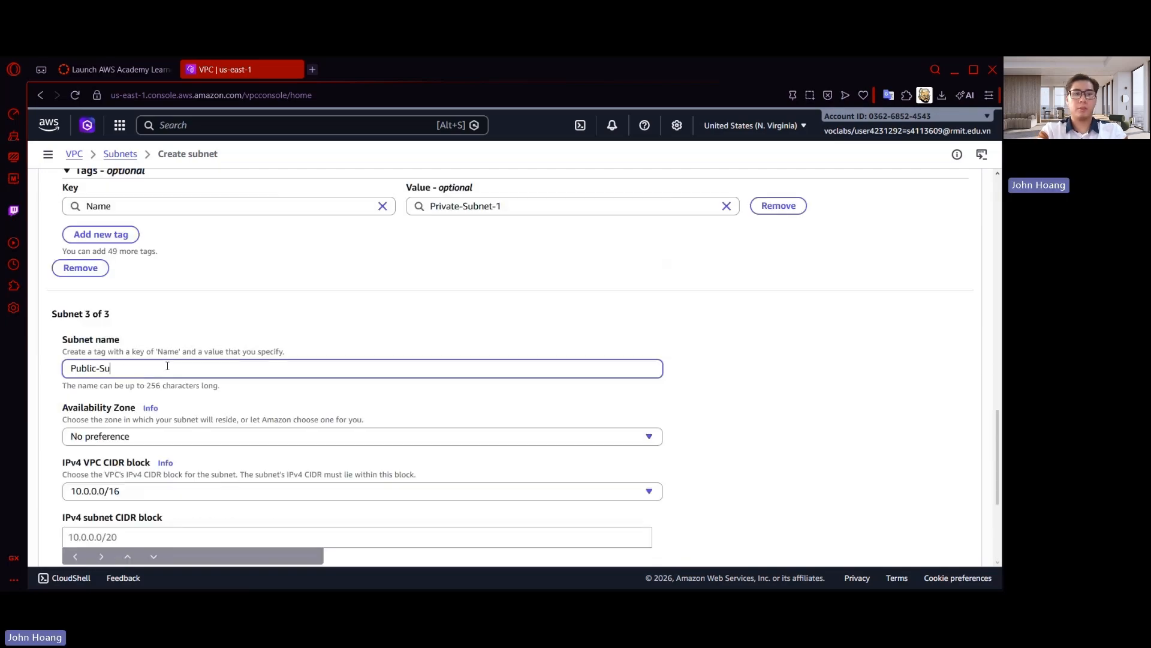
pyautogui.write('bnet-2')
pyautogui.scroll(-2, 167, 367)
pyautogui.click(167, 305)
pyautogui.click(200, 380)
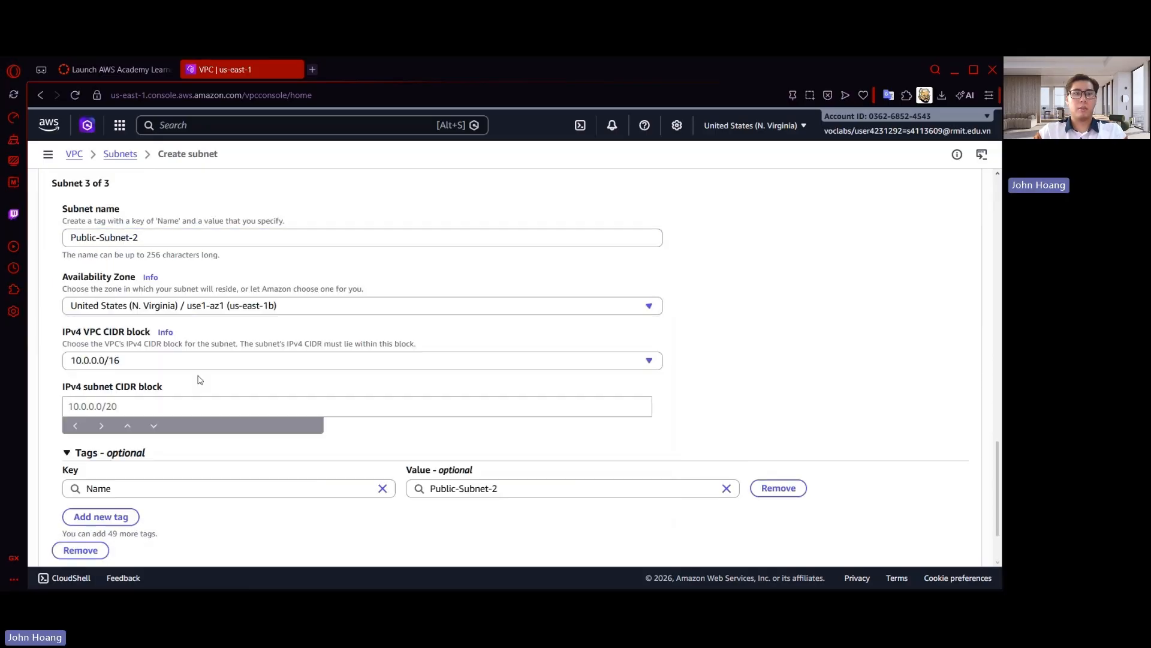
# Change the Availability Zone selected for the second subnet, Private-Subnet-1
pyautogui.scroll(5, 199, 379)
pyautogui.click(326, 223)
pyautogui.click(300, 283)
# Set the IPv4 CIDR block of Public-Subnet-2 to 10.0.3.0/24
pyautogui.scroll(-5, 284, 384)
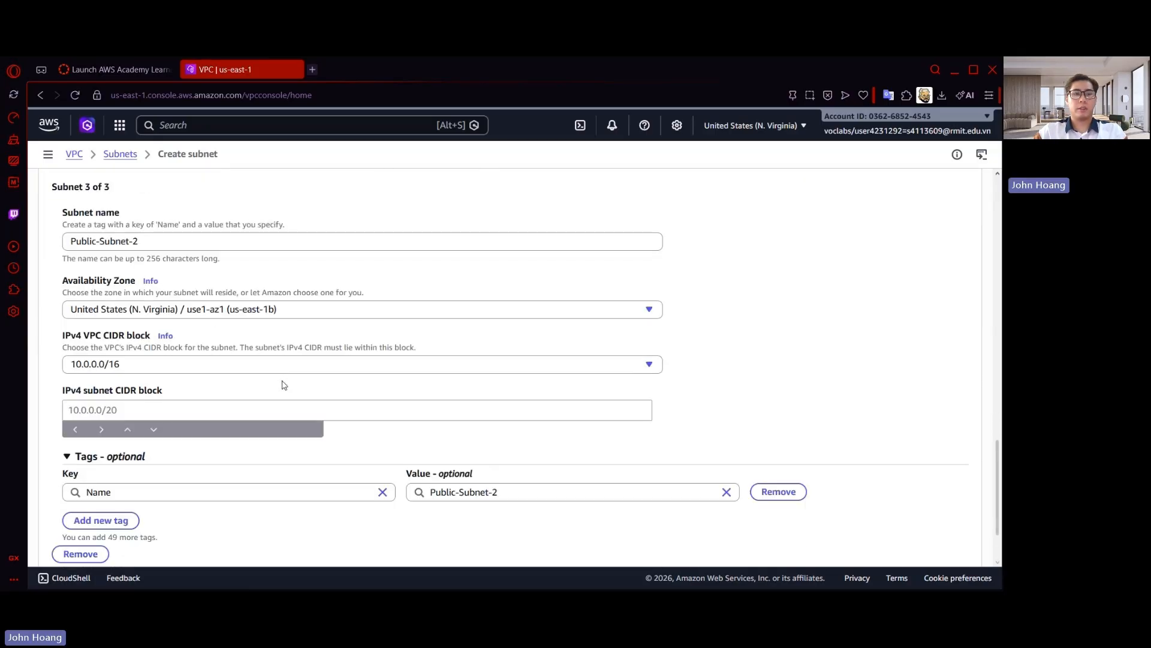
pyautogui.scroll(-2, 284, 384)
pyautogui.click(205, 322)
pyautogui.write('10.0.3.0/')
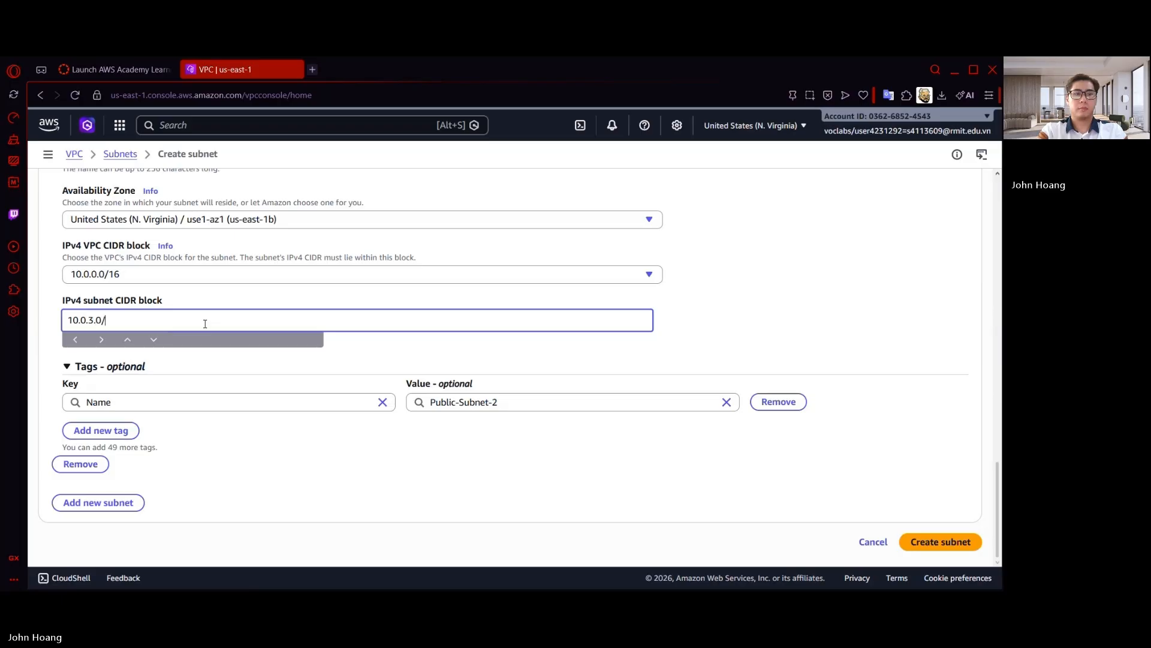
pyautogui.write('24')
# Add a fourth subnet named Private-Subnet-2 in us-east-1b with IPv4 CIDR block 10.0.4.0/24
pyautogui.click(99, 503)
pyautogui.click(198, 240)
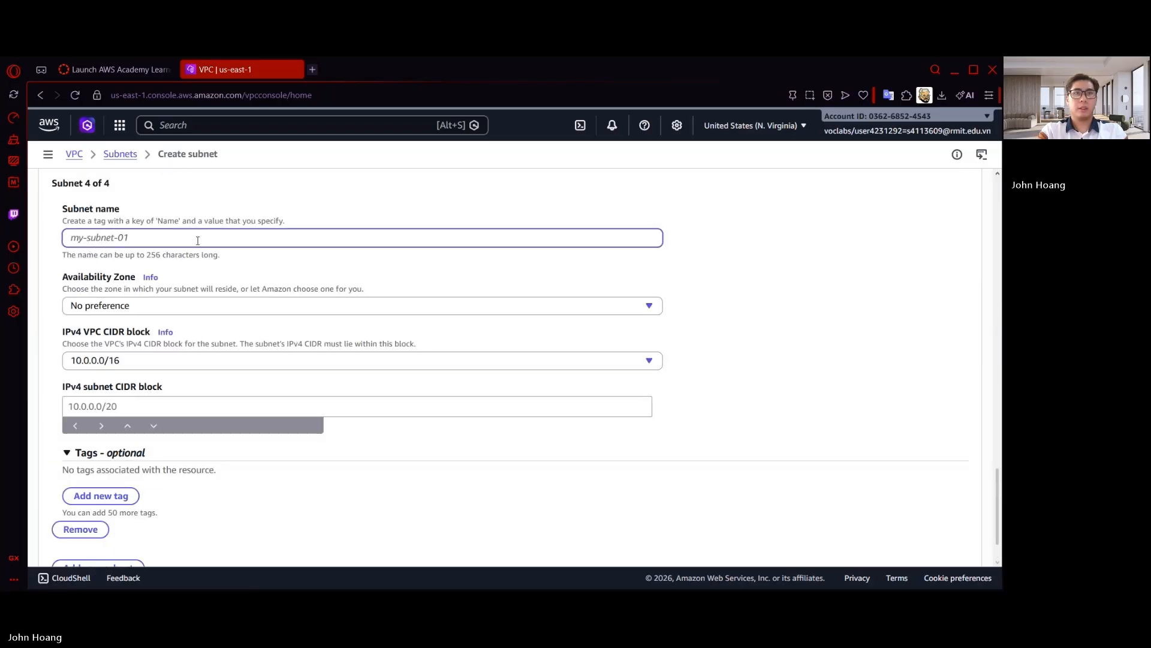
pyautogui.write('Private-Subnet-')
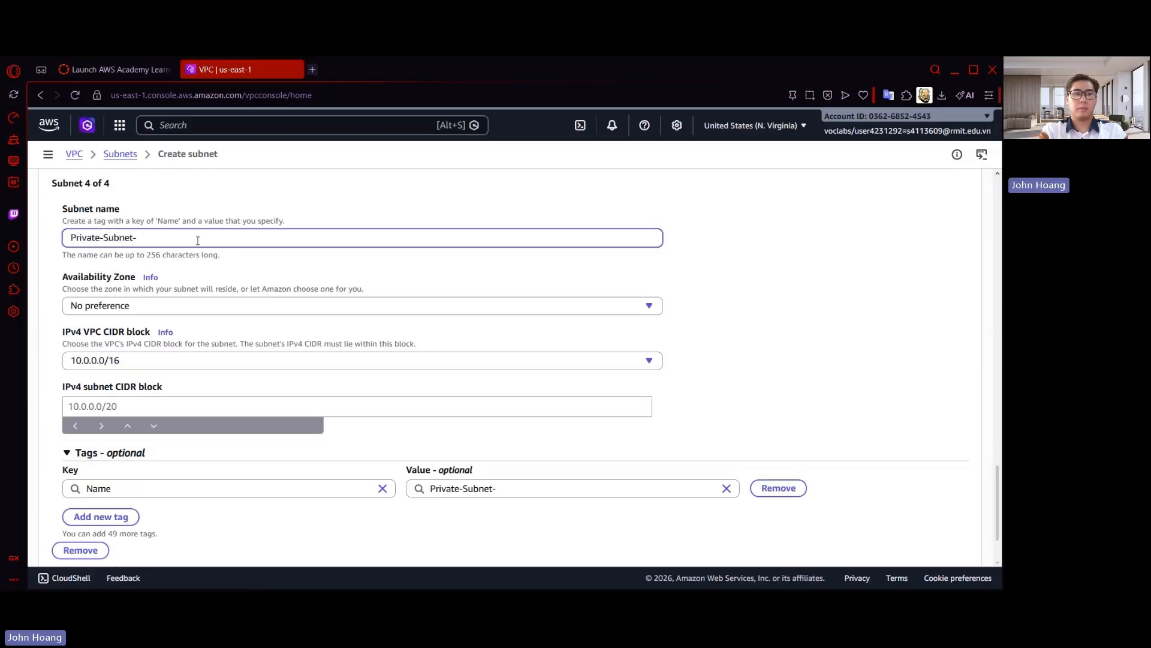
pyautogui.write('2')
pyautogui.click(154, 306)
pyautogui.click(155, 372)
pyautogui.click(133, 406)
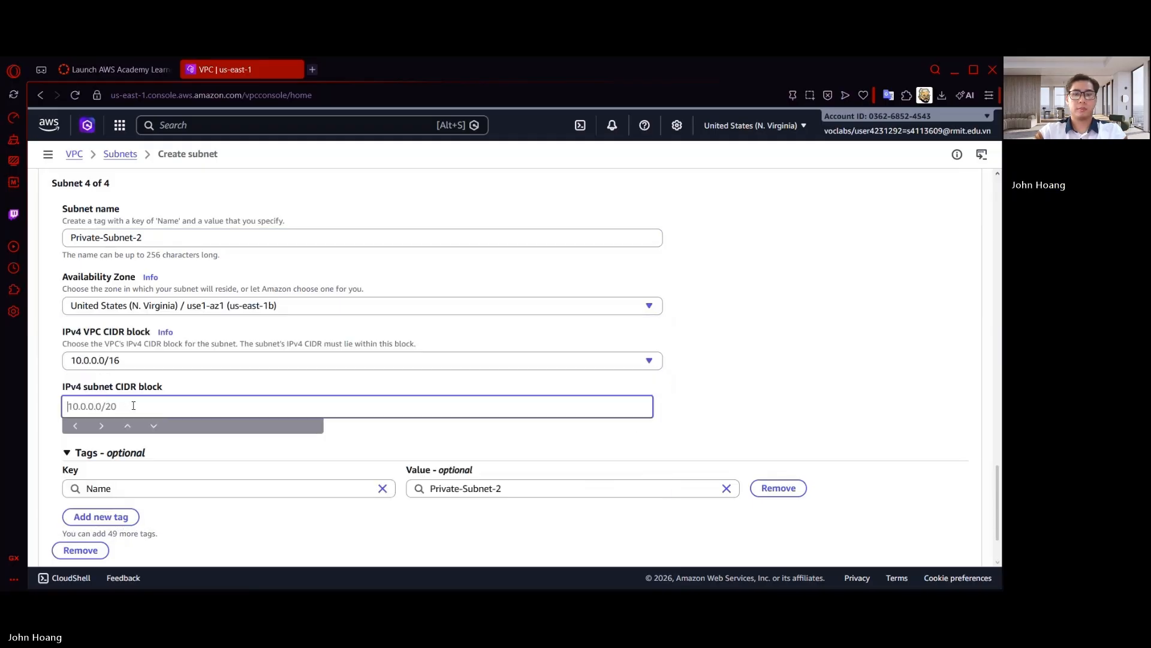
pyautogui.write('10.0.4.0/24')
# Create the four configured subnets and enlarge the subnet list to show them all
pyautogui.scroll(-5, 174, 390)
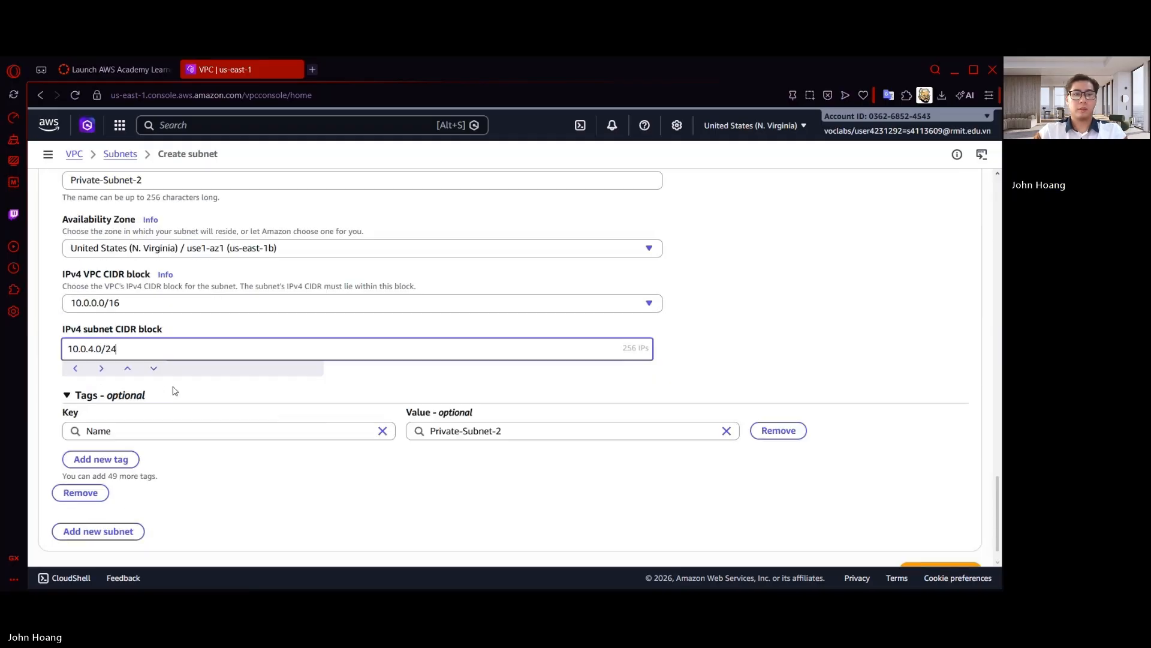
pyautogui.click(965, 544)
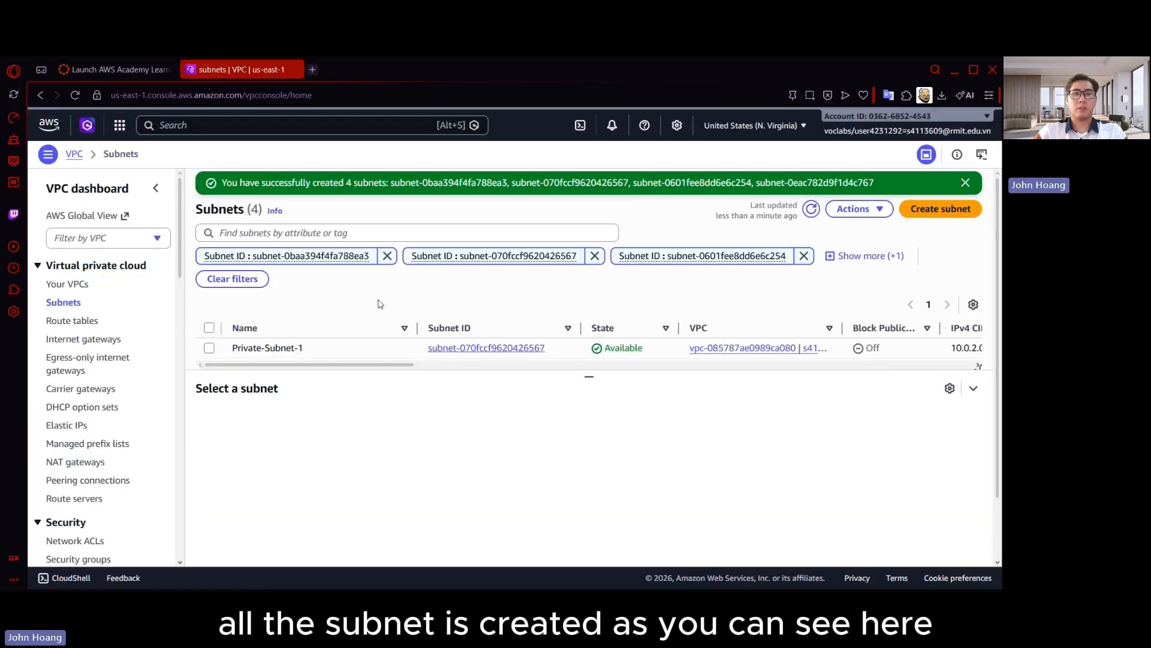
pyautogui.moveTo(586, 376); pyautogui.dragTo(584, 497)
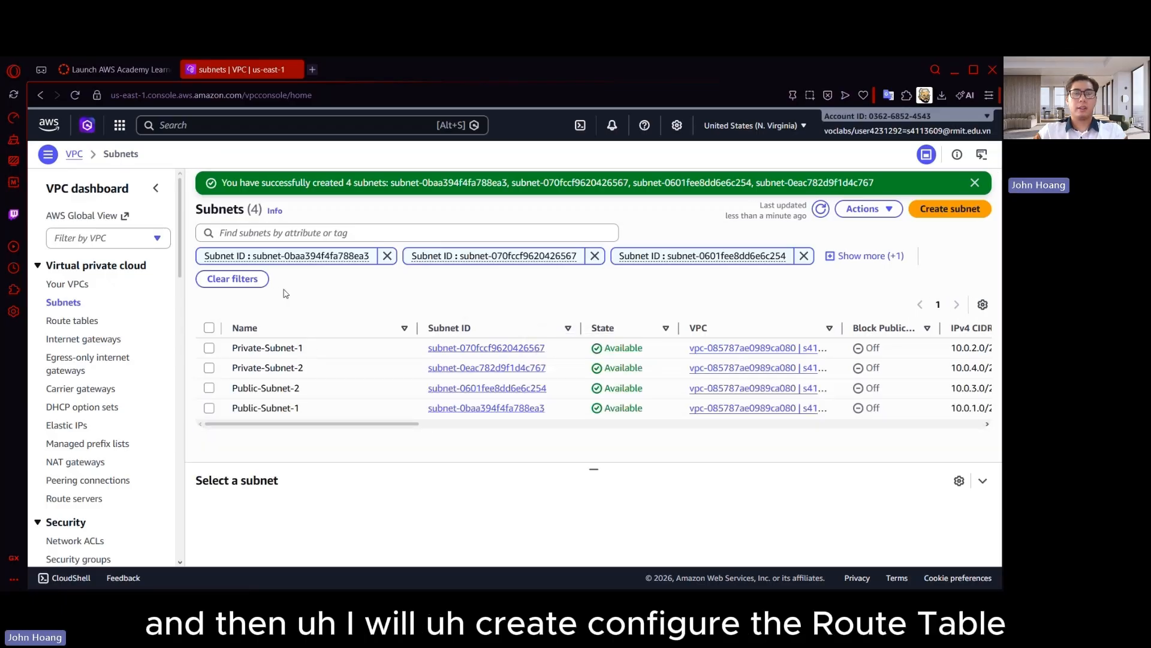
# Create a route table named Public-RT in the non-default VPC
pyautogui.click(73, 321)
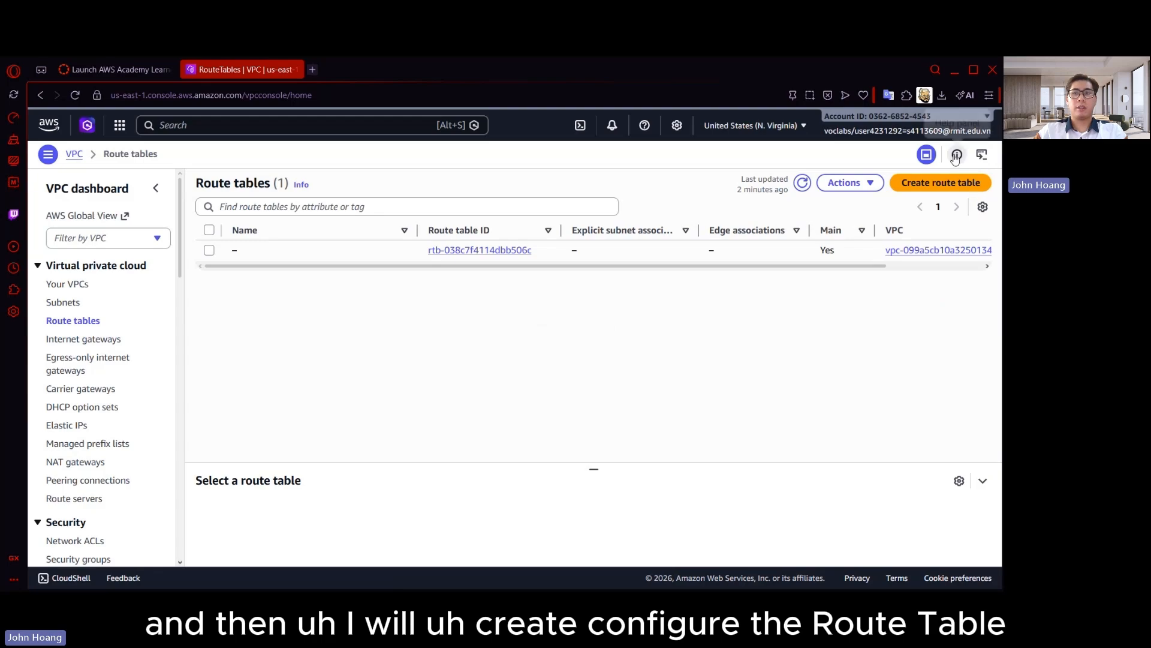
pyautogui.click(926, 184)
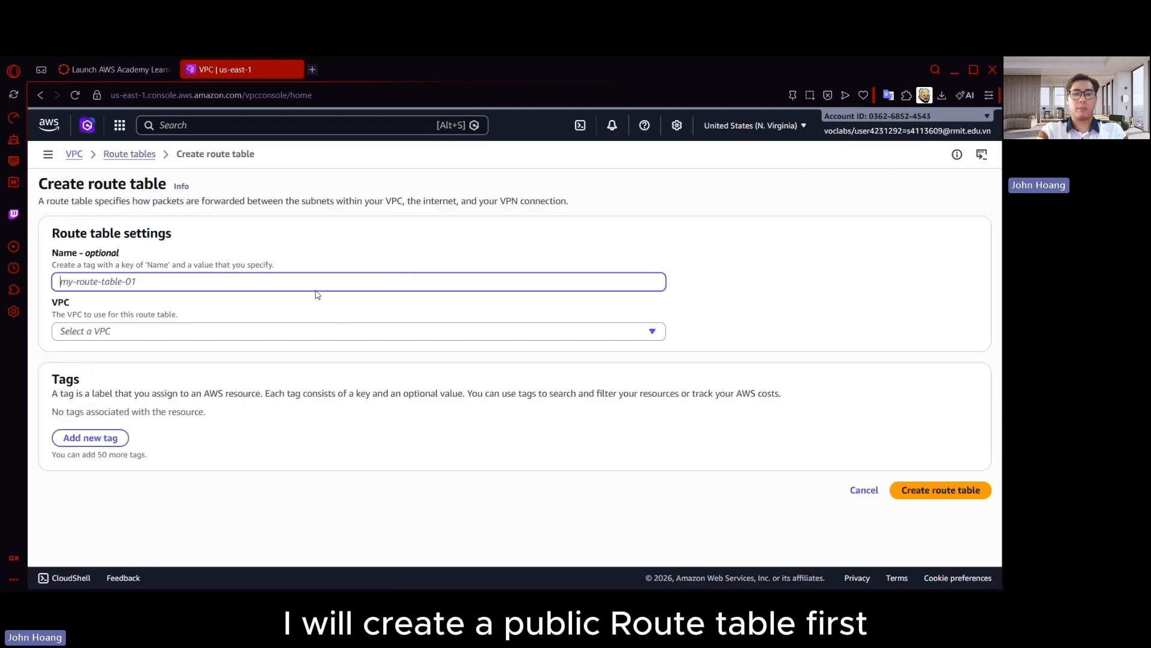
pyautogui.write('Publ')
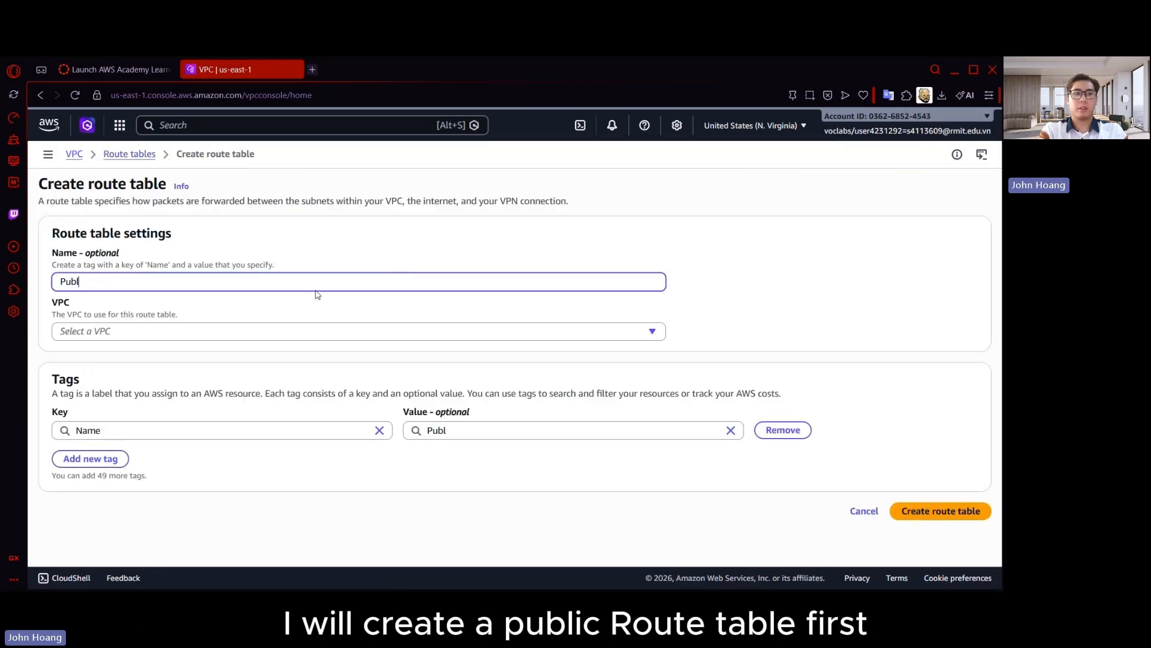
pyautogui.write('ic-RT')
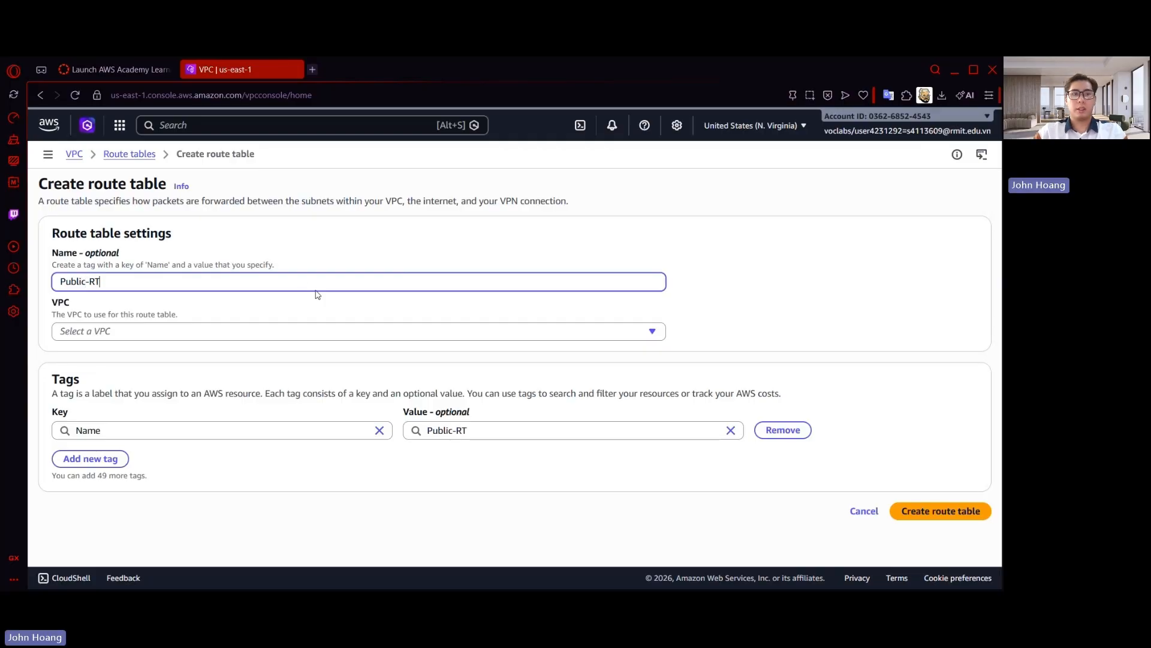
pyautogui.click(290, 332)
pyautogui.click(288, 391)
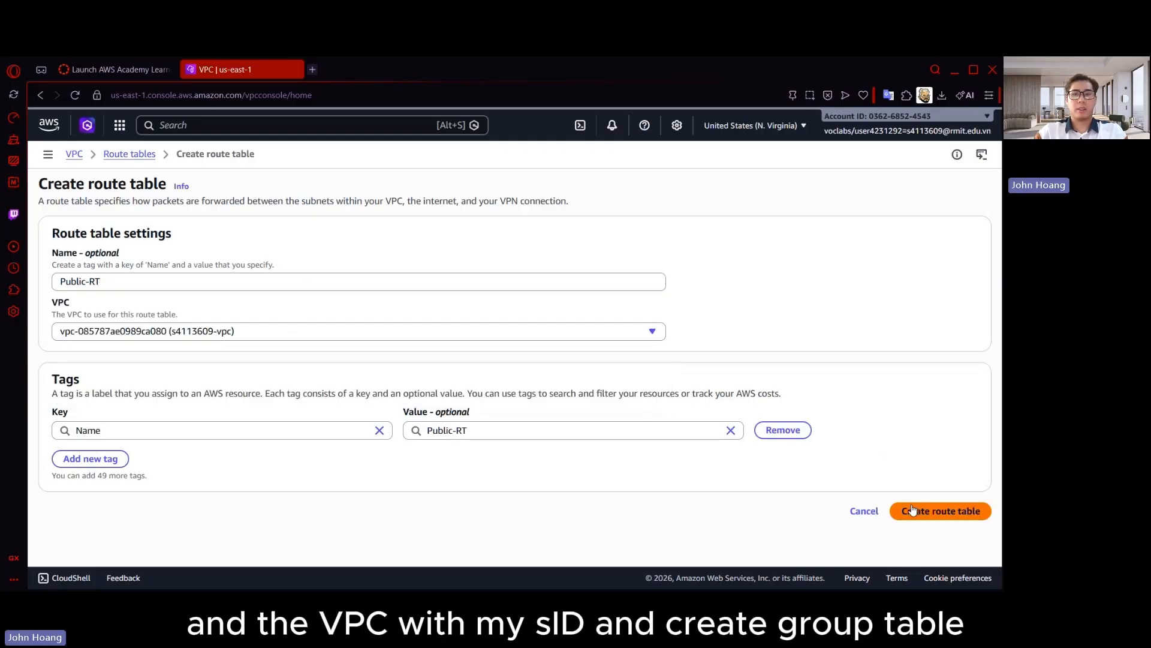
pyautogui.click(937, 510)
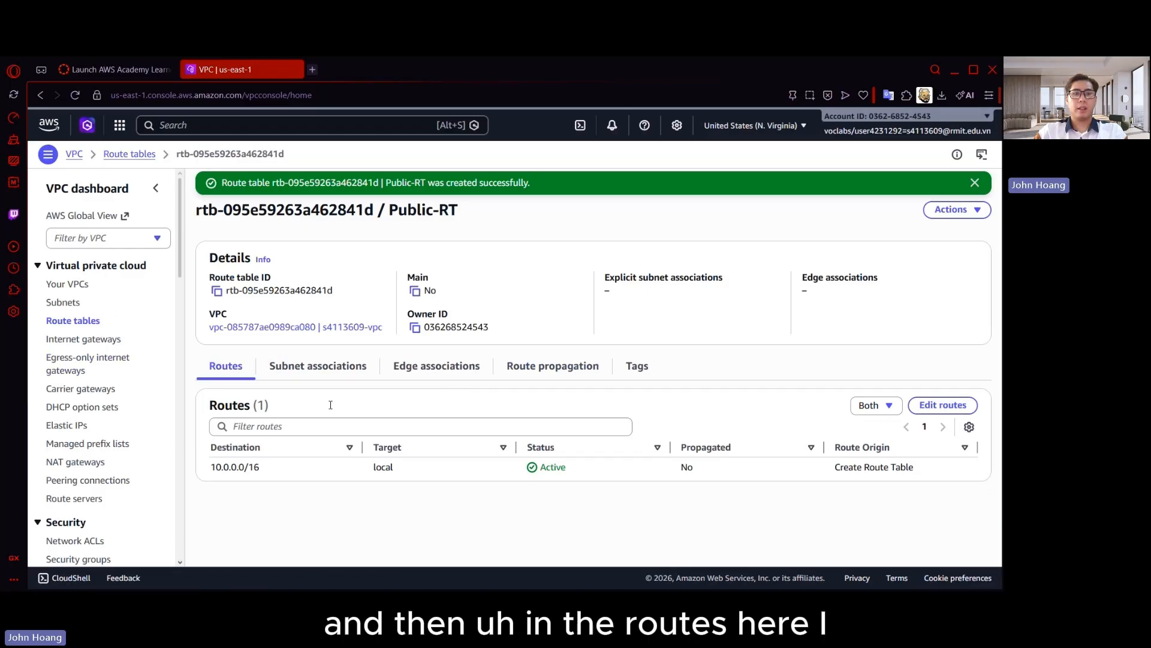
# Add a route from 0.0.0.0/0 to the VPC's existing internet gateway in Public-RT and save the routes
pyautogui.click(942, 405)
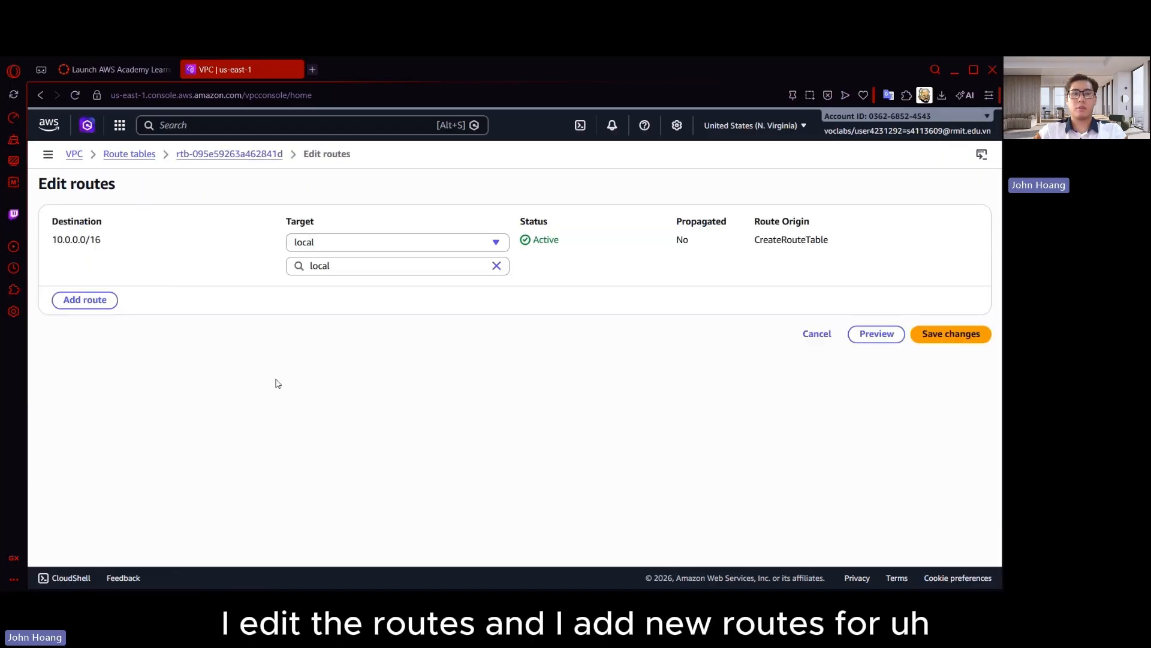
pyautogui.click(71, 301)
pyautogui.click(120, 289)
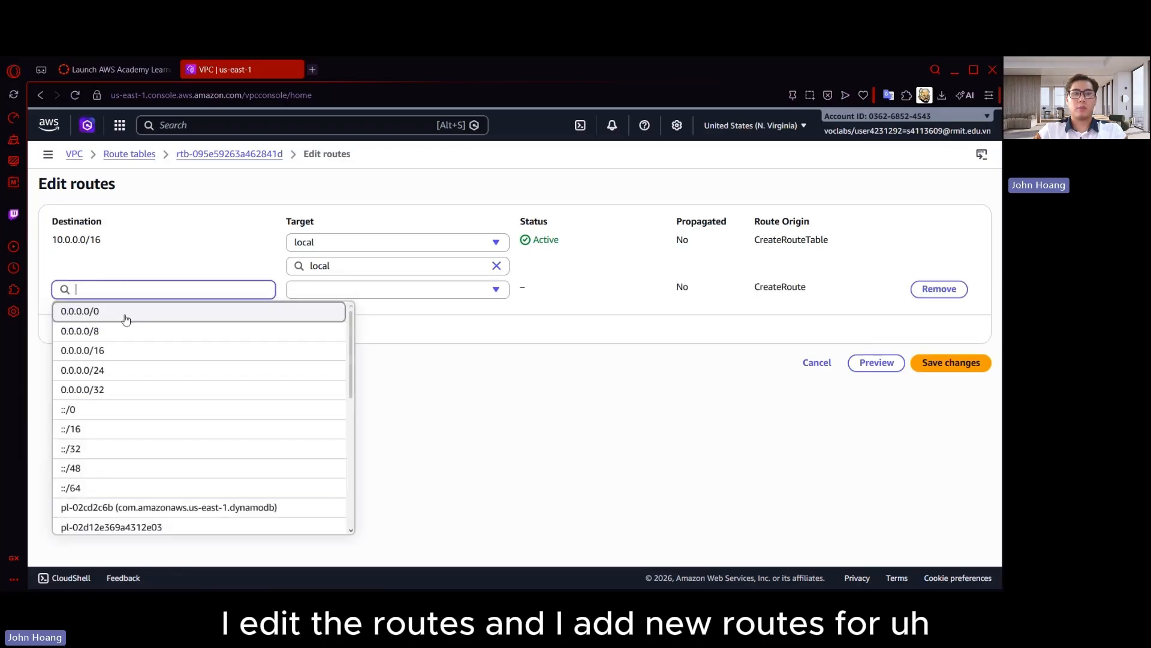
pyautogui.click(78, 311)
pyautogui.click(378, 294)
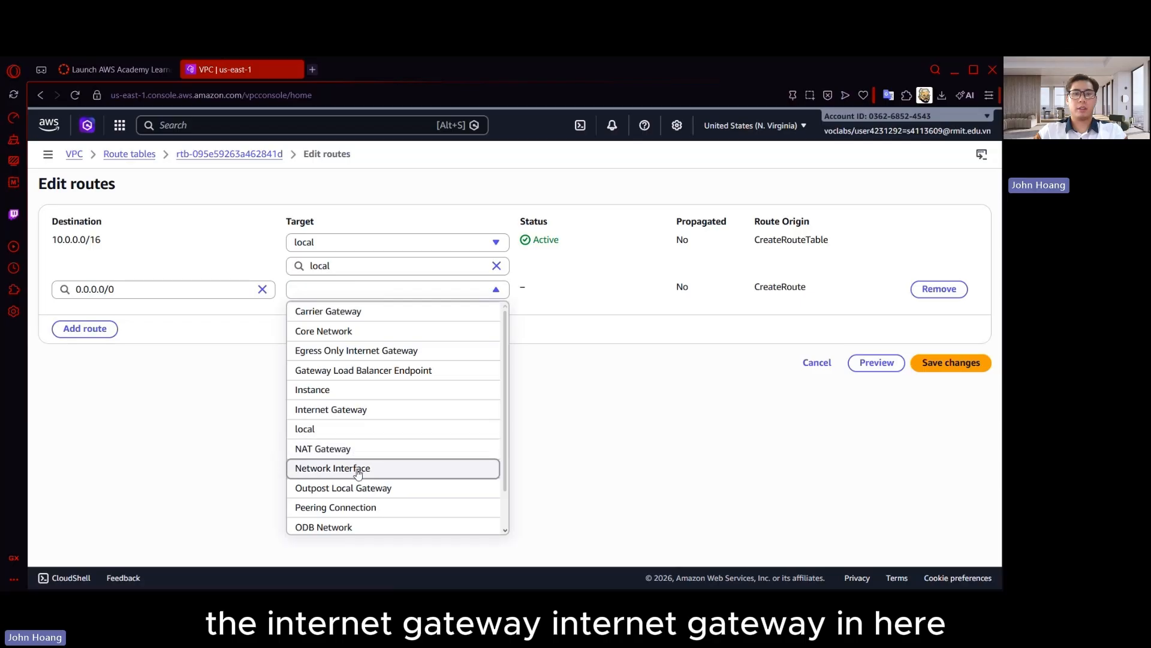
pyautogui.click(371, 409)
pyautogui.click(431, 312)
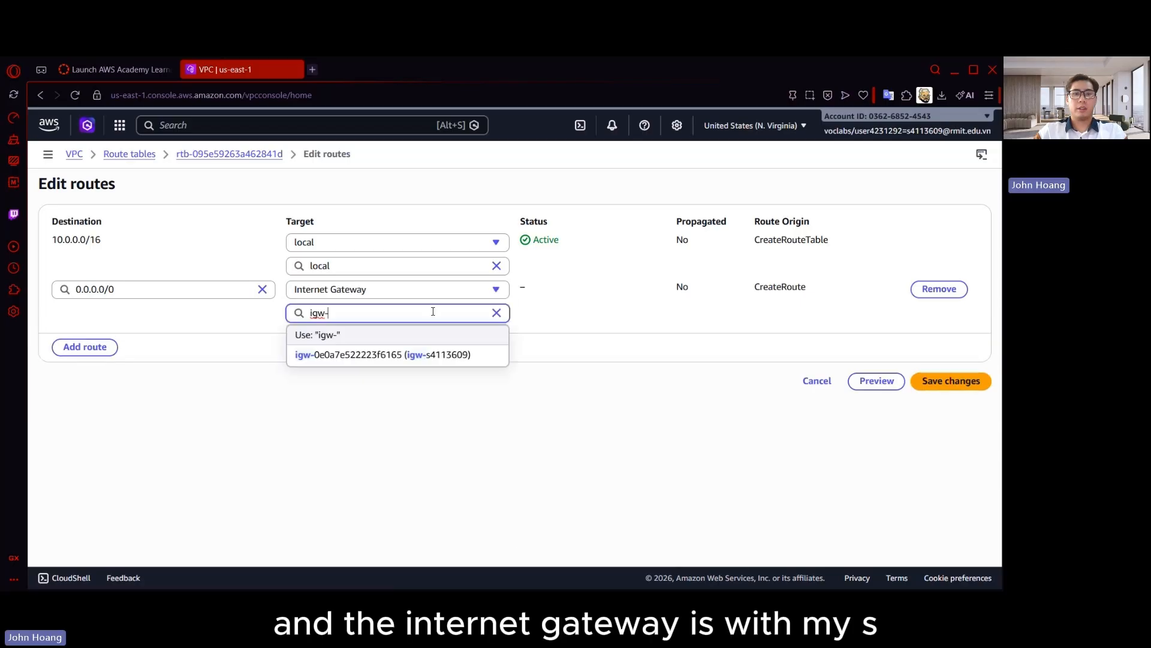
pyautogui.click(433, 358)
pyautogui.click(947, 381)
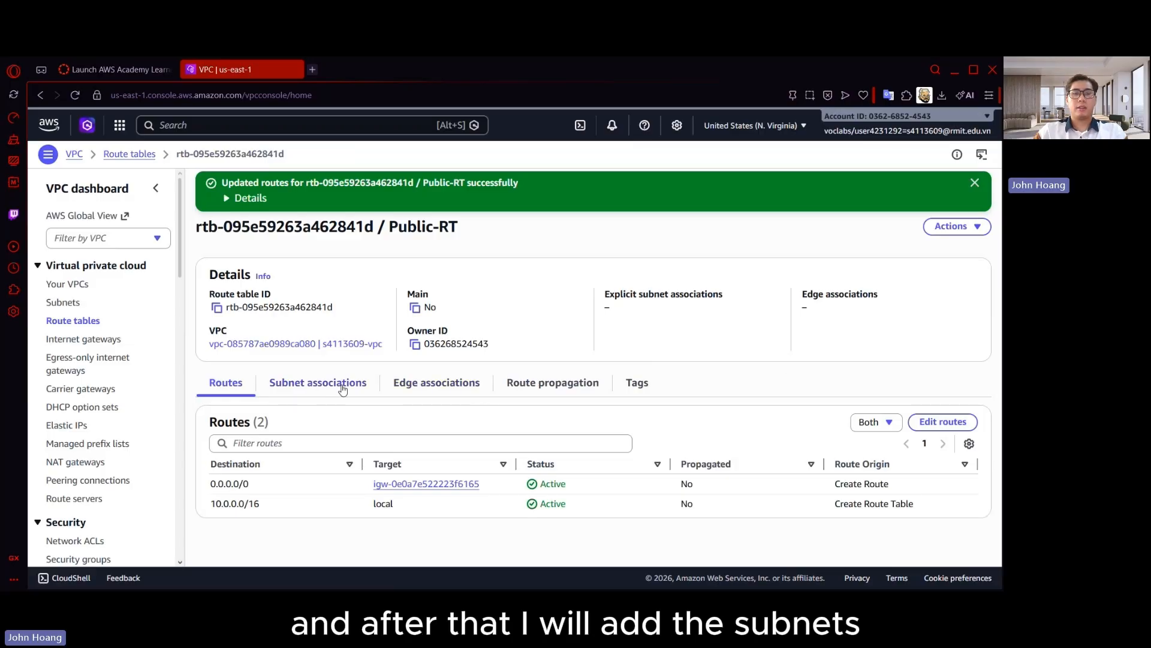
# Associate Public-Subnet-1 and Public-Subnet-2 with the Public-RT route table and save the associations
pyautogui.click(343, 388)
pyautogui.click(905, 422)
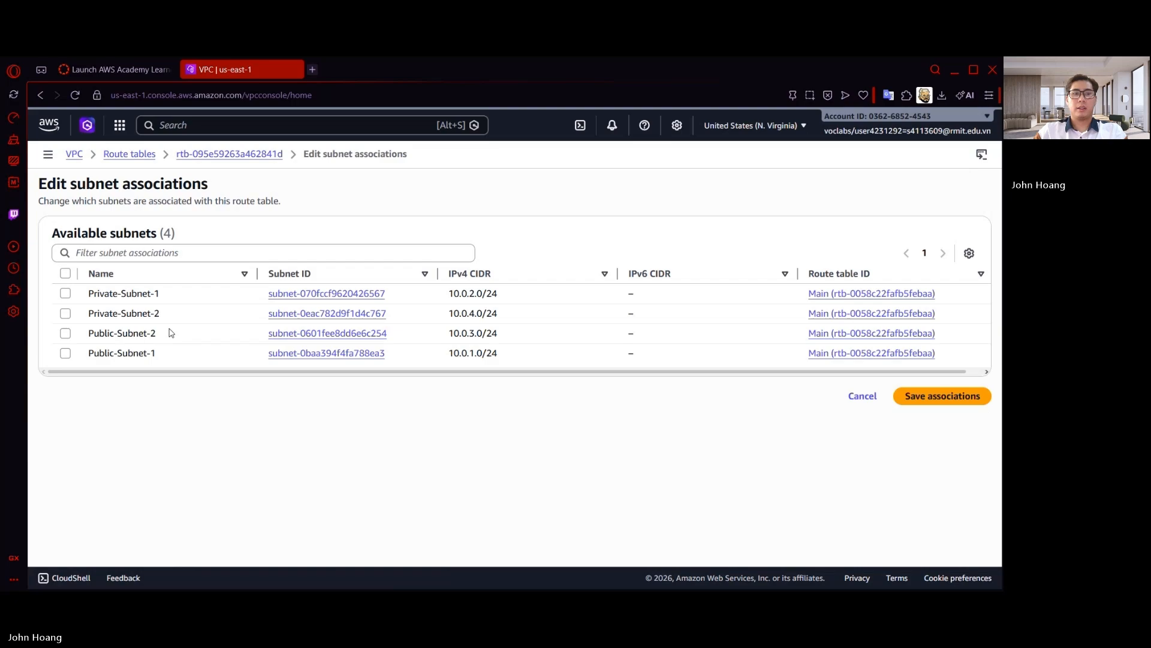
pyautogui.click(65, 353)
pyautogui.click(65, 332)
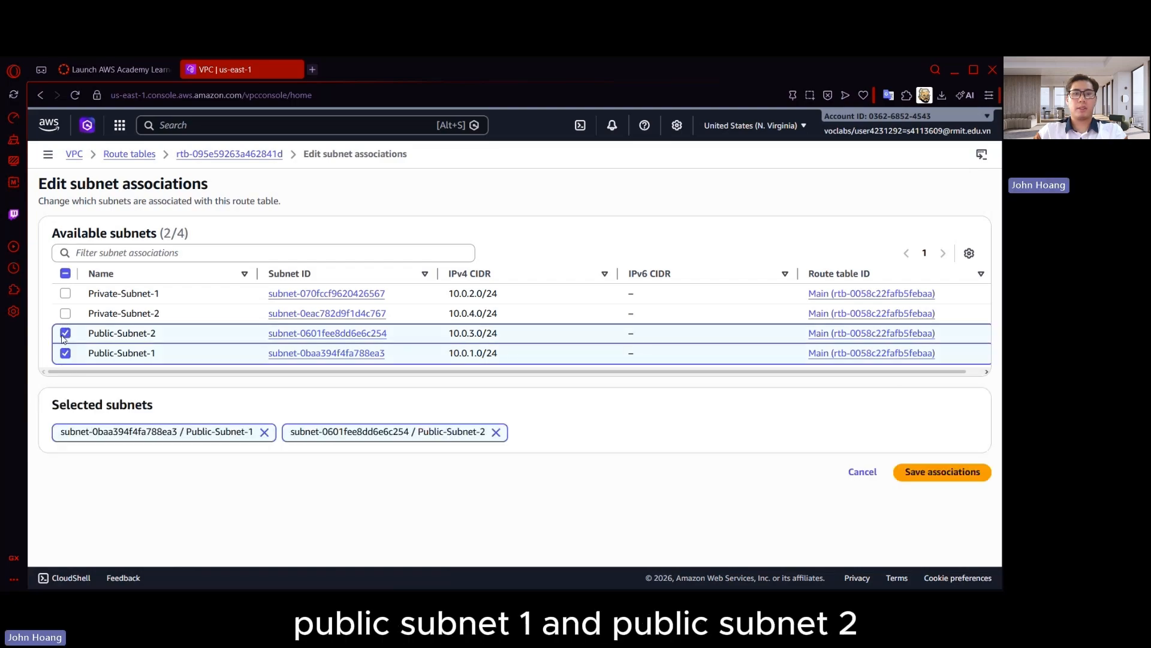
pyautogui.click(937, 475)
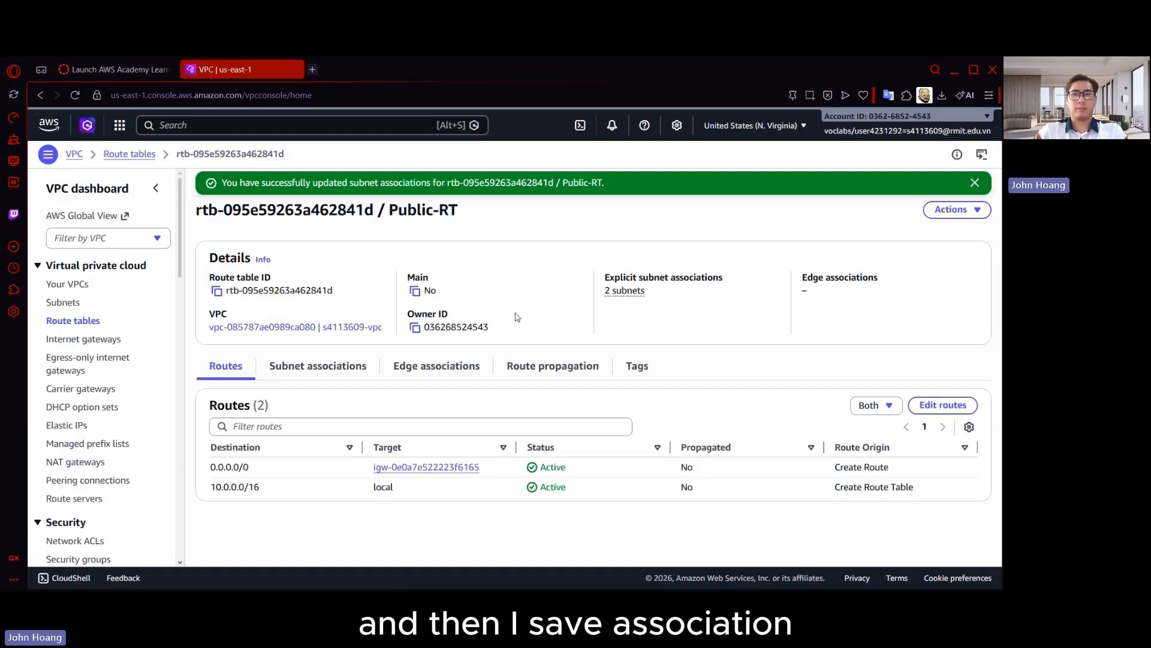
# Create a second route table named Private-RT in the same non-default VPC
pyautogui.click(73, 321)
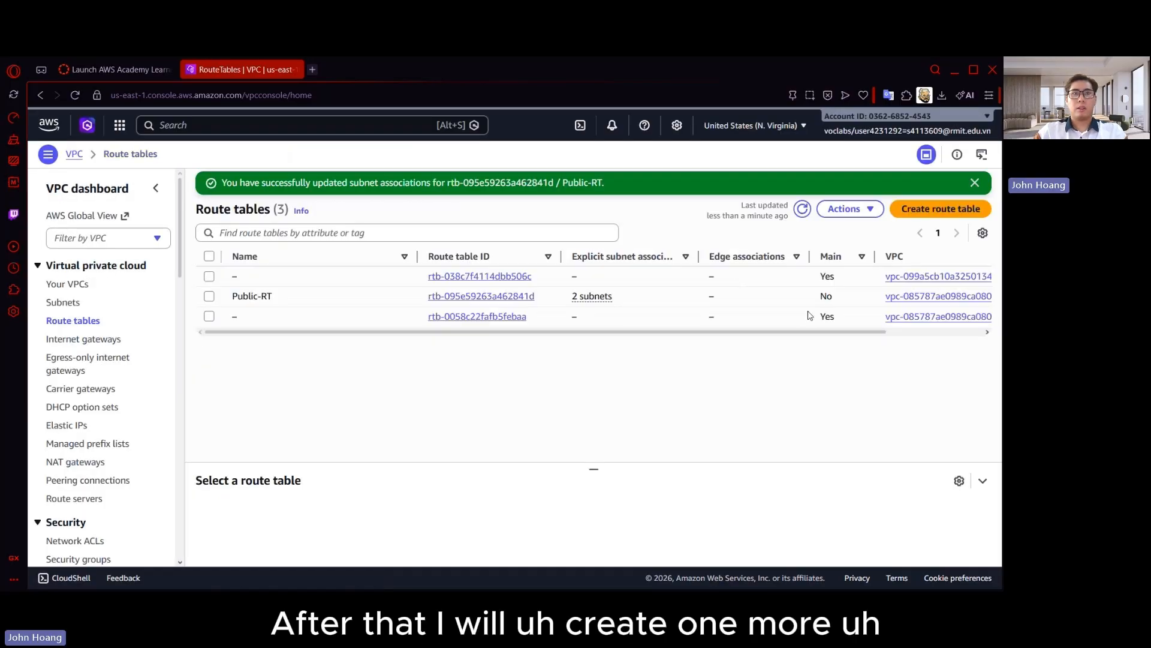
pyautogui.click(941, 209)
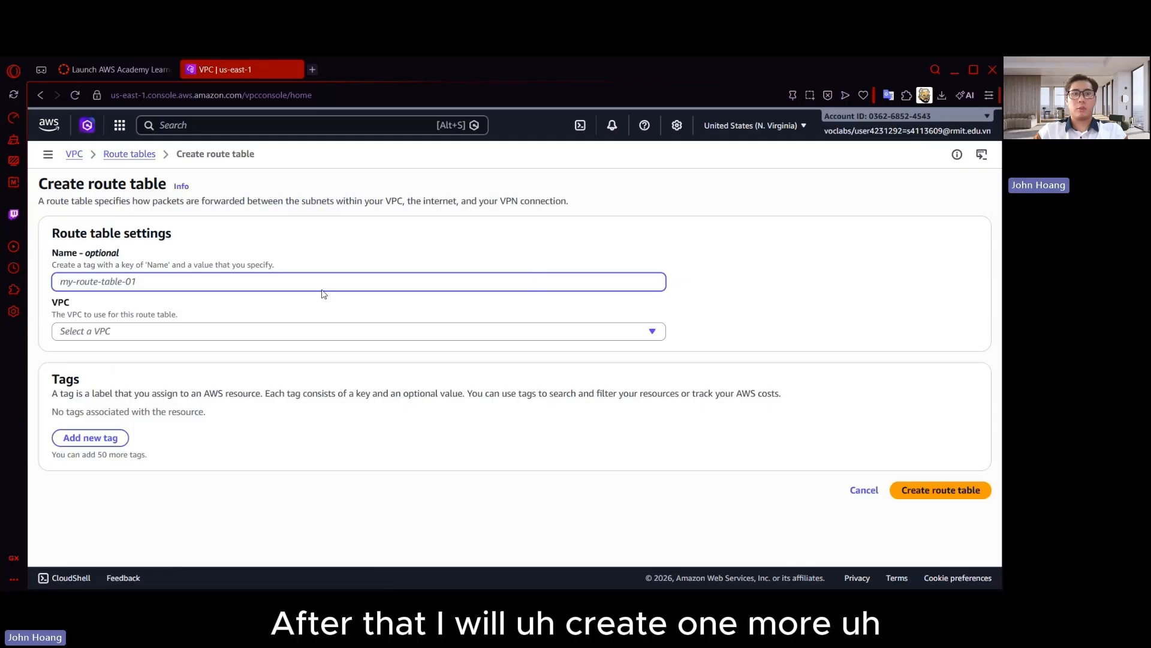
pyautogui.write('Privat')
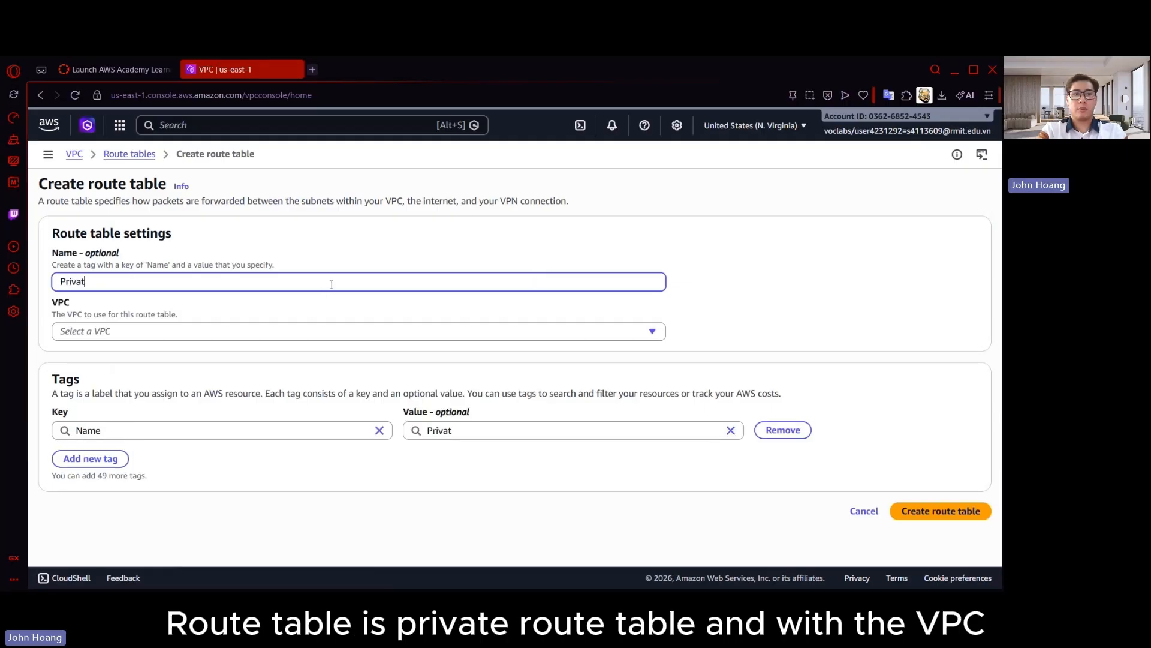
pyautogui.write('e-RT')
pyautogui.click(334, 331)
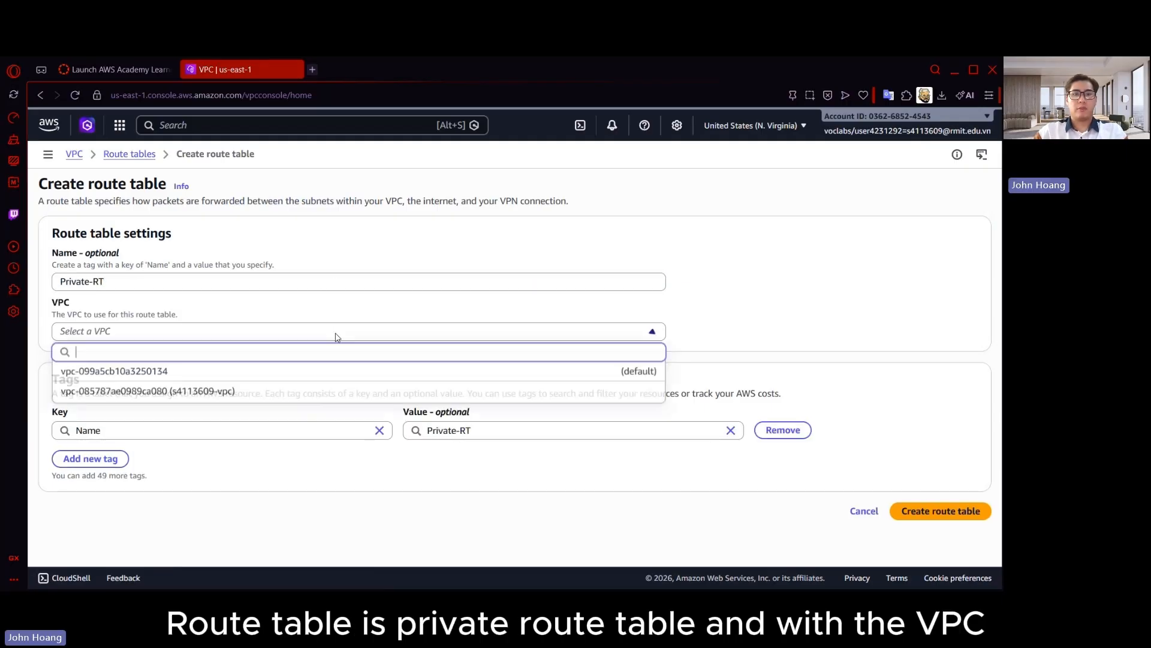
pyautogui.click(337, 392)
pyautogui.click(966, 515)
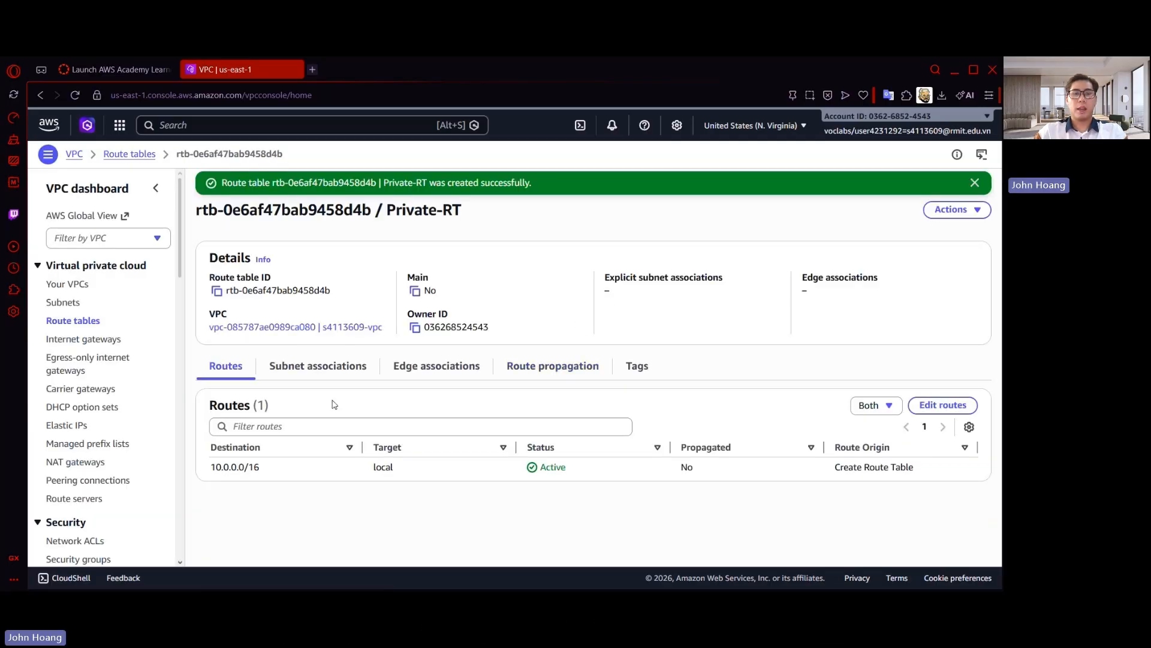
# Associate Private-Subnet-1 and Private-Subnet-2 with the Private-RT route table and save the associations
pyautogui.click(322, 373)
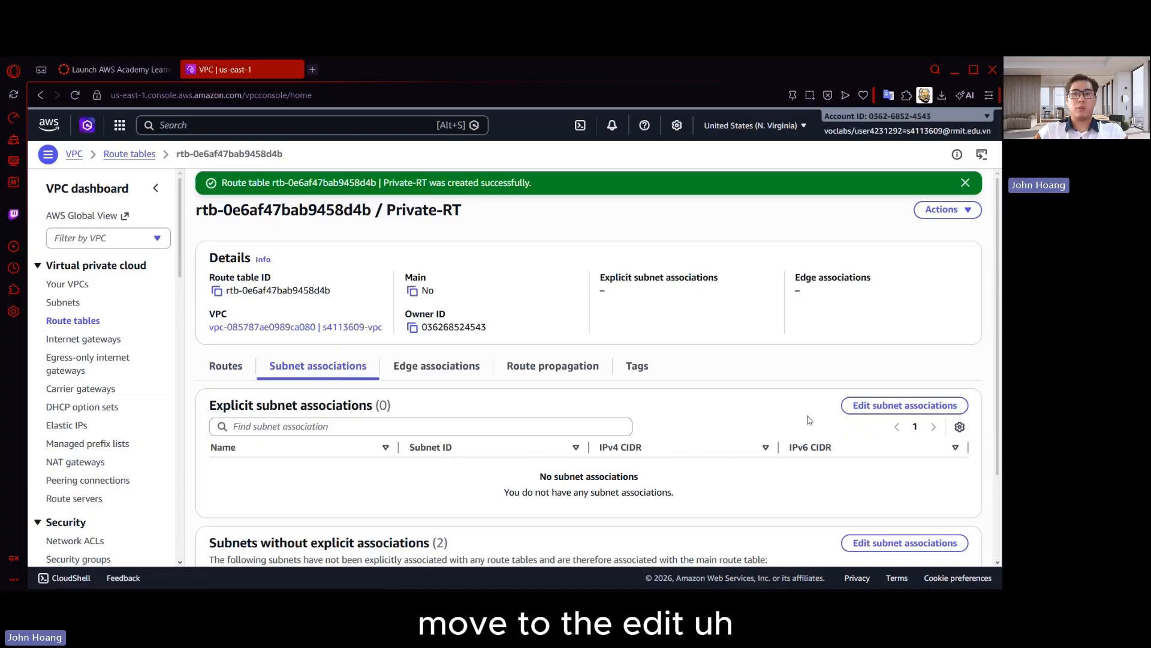
pyautogui.click(857, 406)
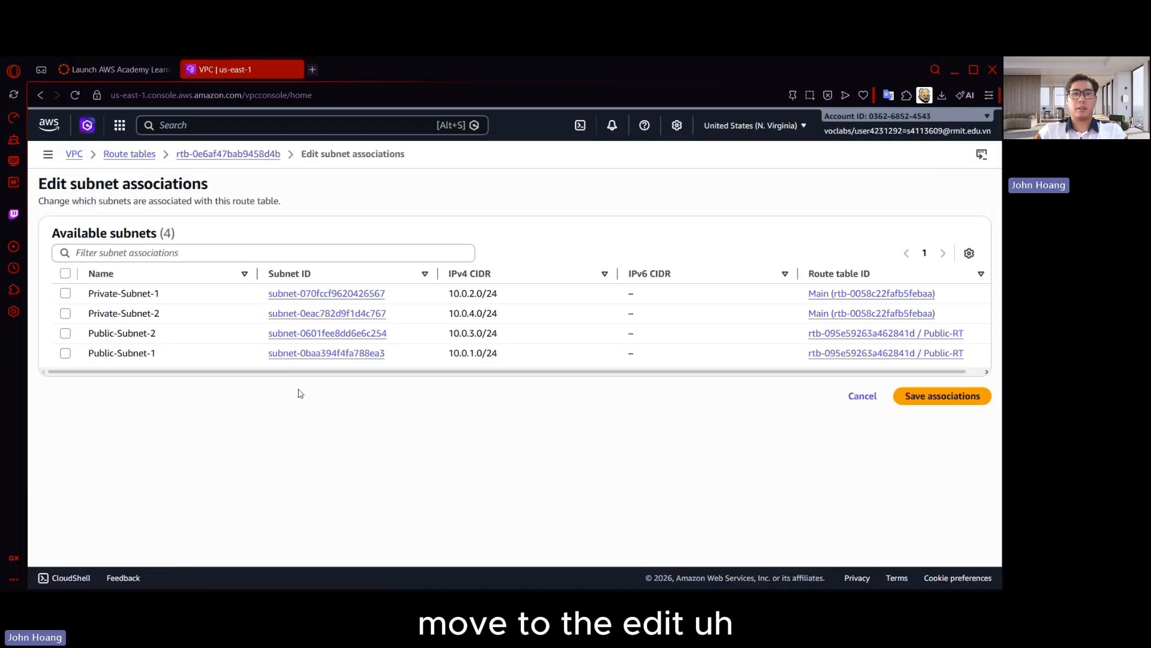
pyautogui.click(66, 293)
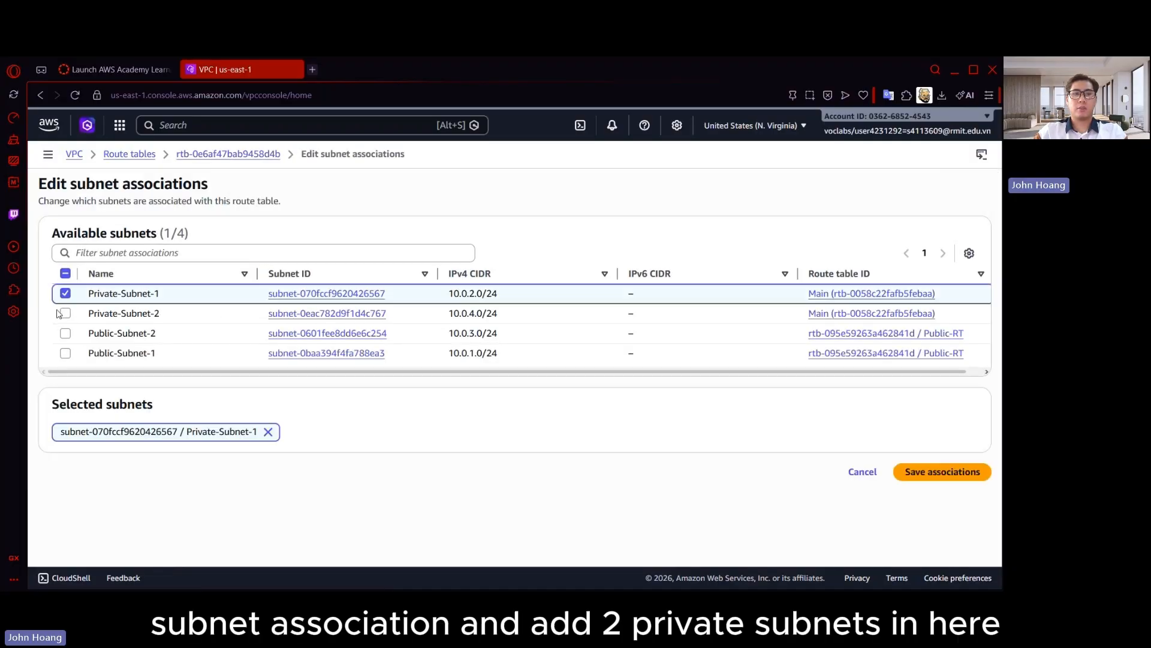
pyautogui.click(65, 313)
pyautogui.click(933, 471)
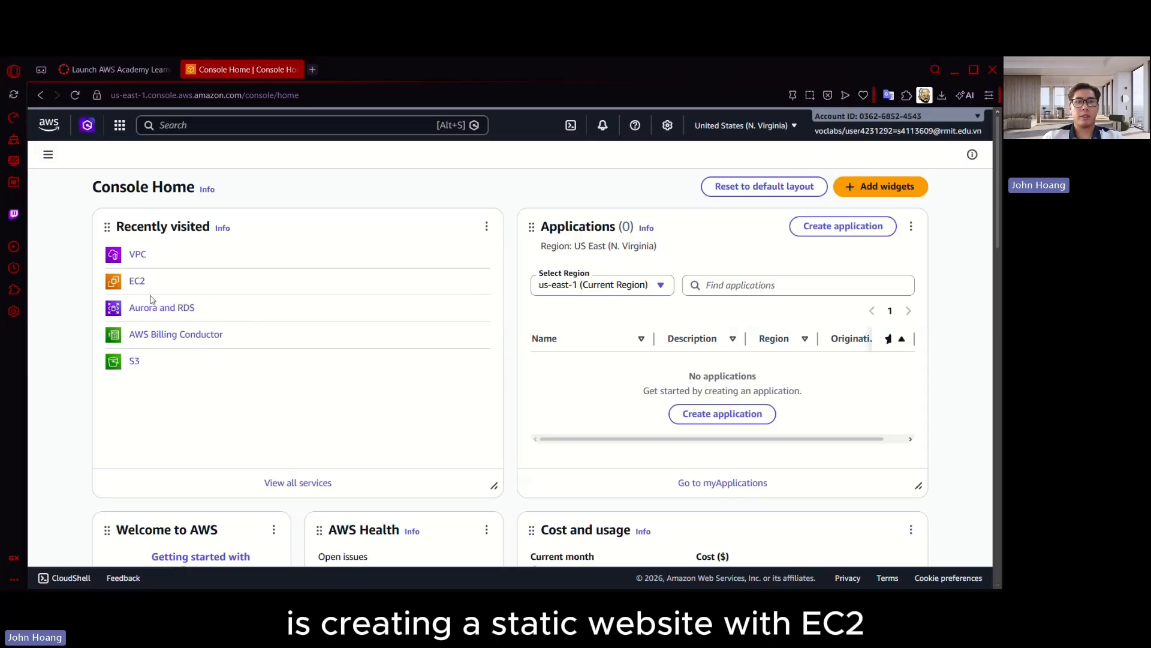
# Switch to the EC2 service and start a new security group named Web_SG
pyautogui.click(137, 281)
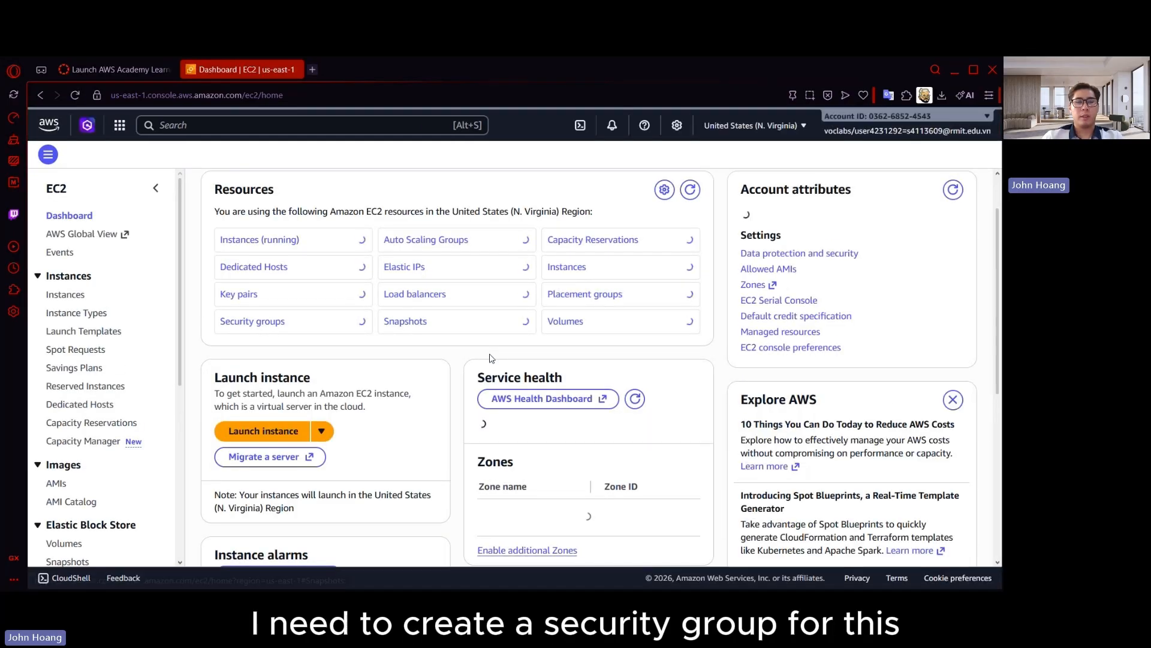
pyautogui.scroll(-2, 105, 478)
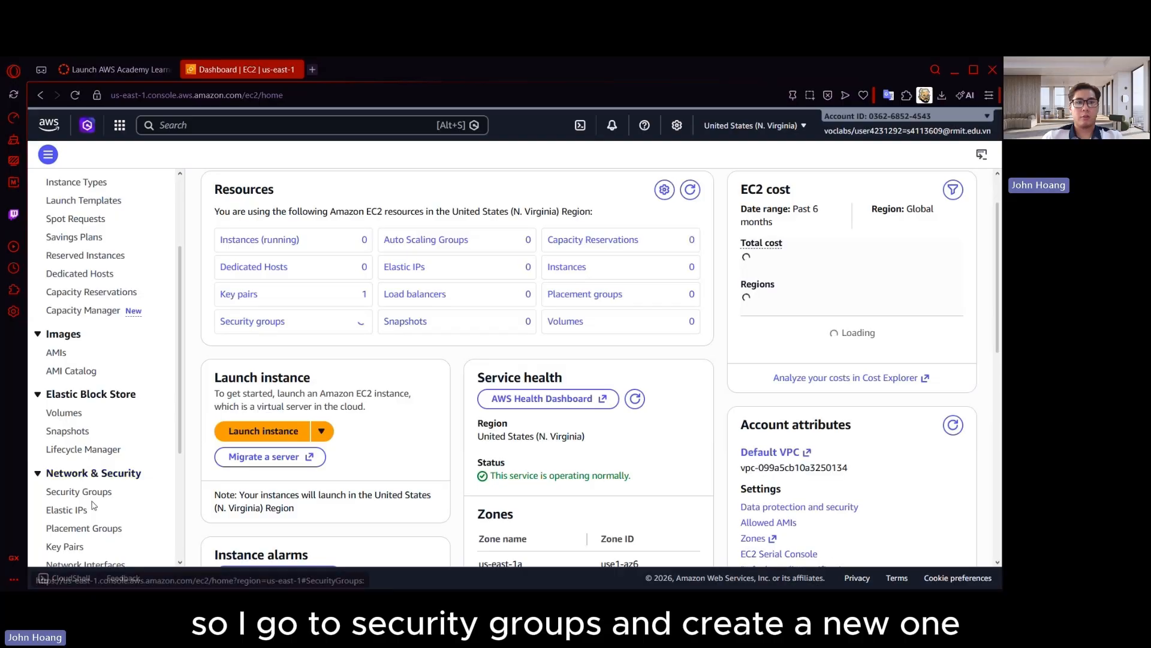
pyautogui.click(95, 492)
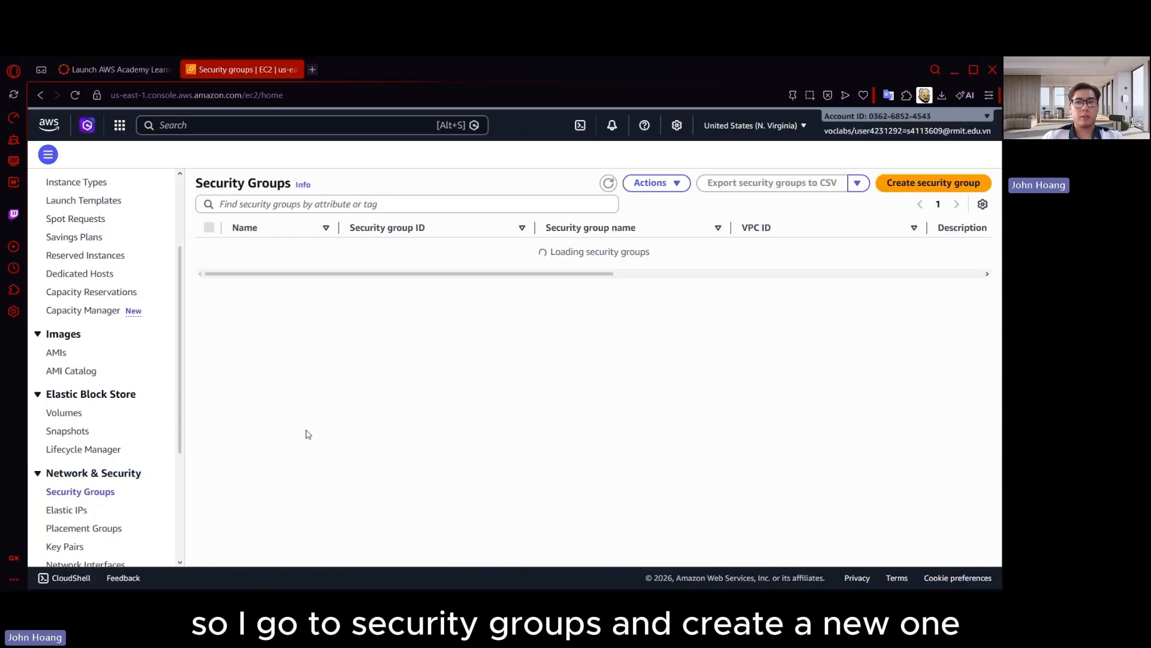
pyautogui.click(933, 183)
pyautogui.click(205, 269)
pyautogui.write('Web')
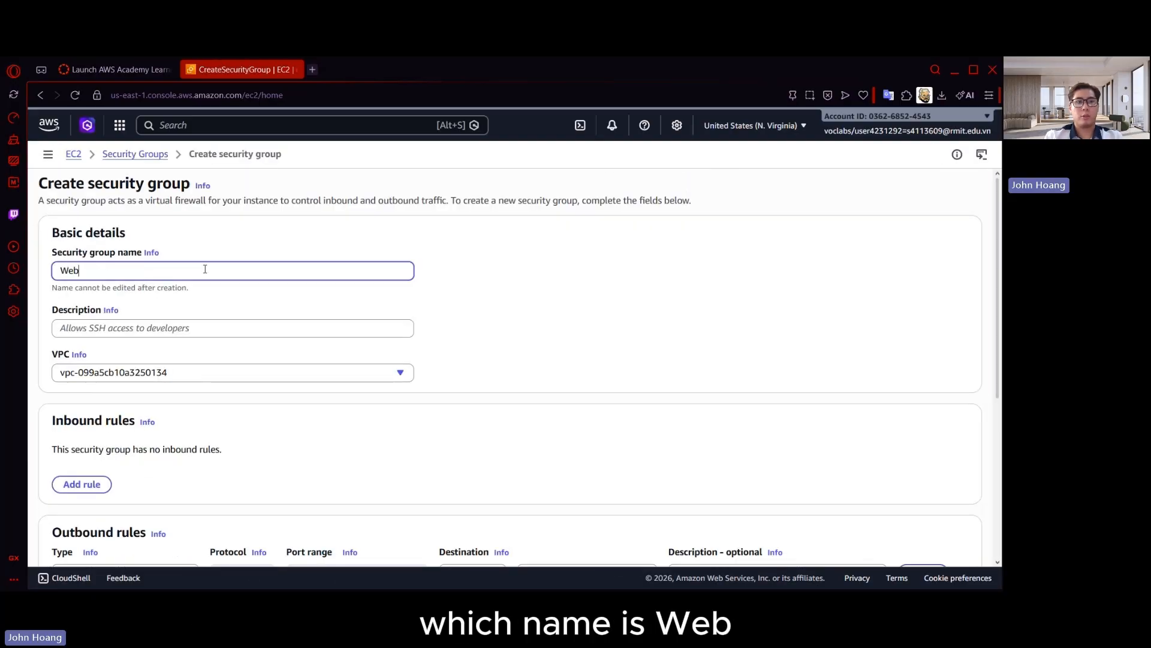
pyautogui.write('_SG')
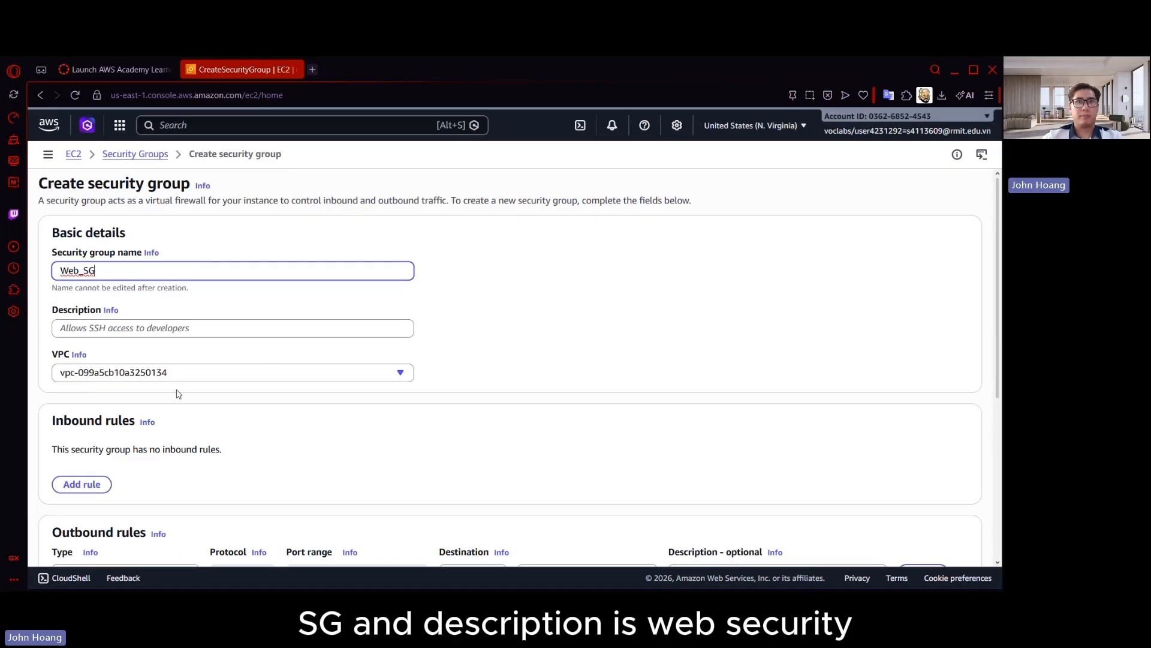
# Set the security group's description to "Web security group for static website" and assign it to the non-default VPC
pyautogui.scroll(-1, 244, 311)
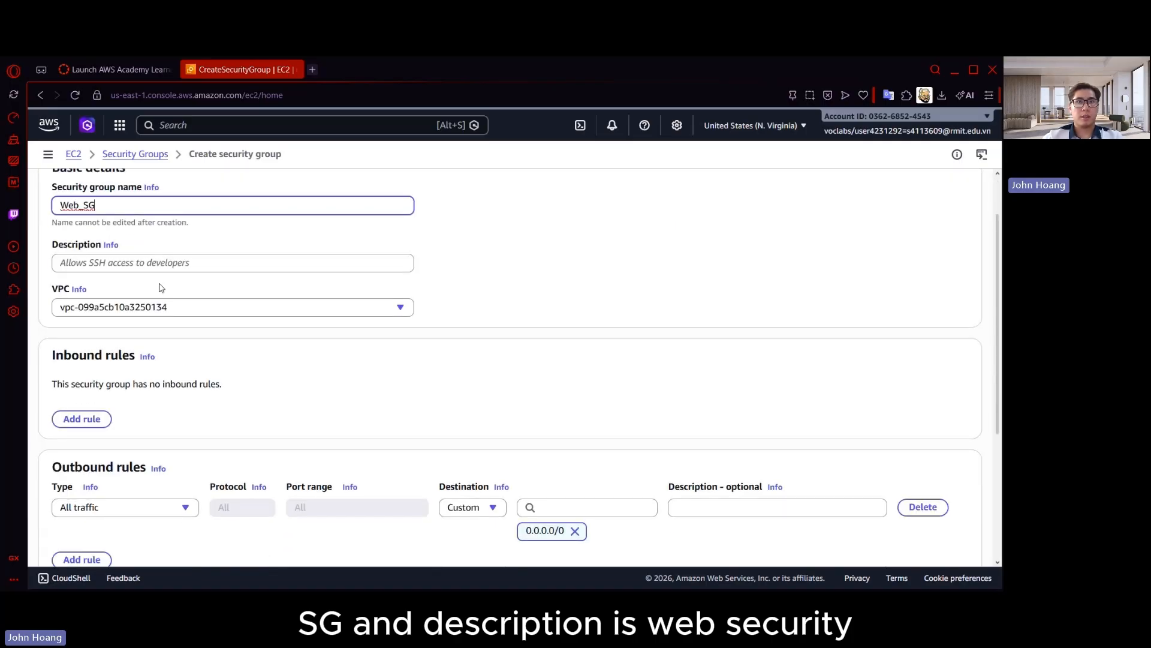
pyautogui.click(174, 265)
pyautogui.write('Web secu')
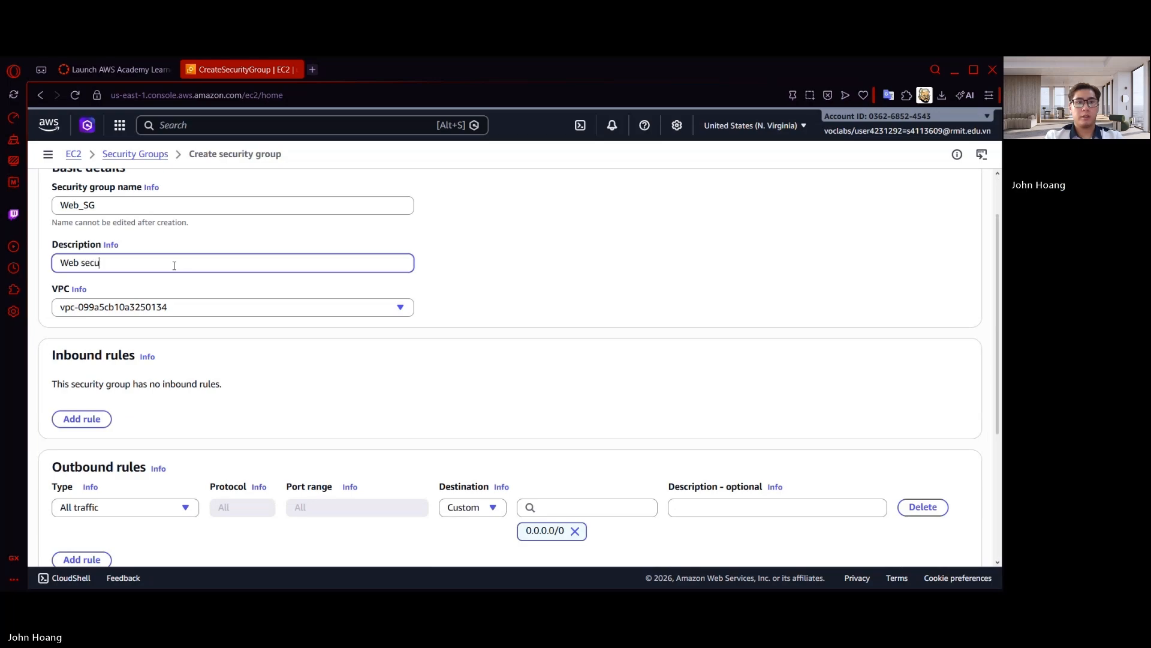
pyautogui.write('rity group for static')
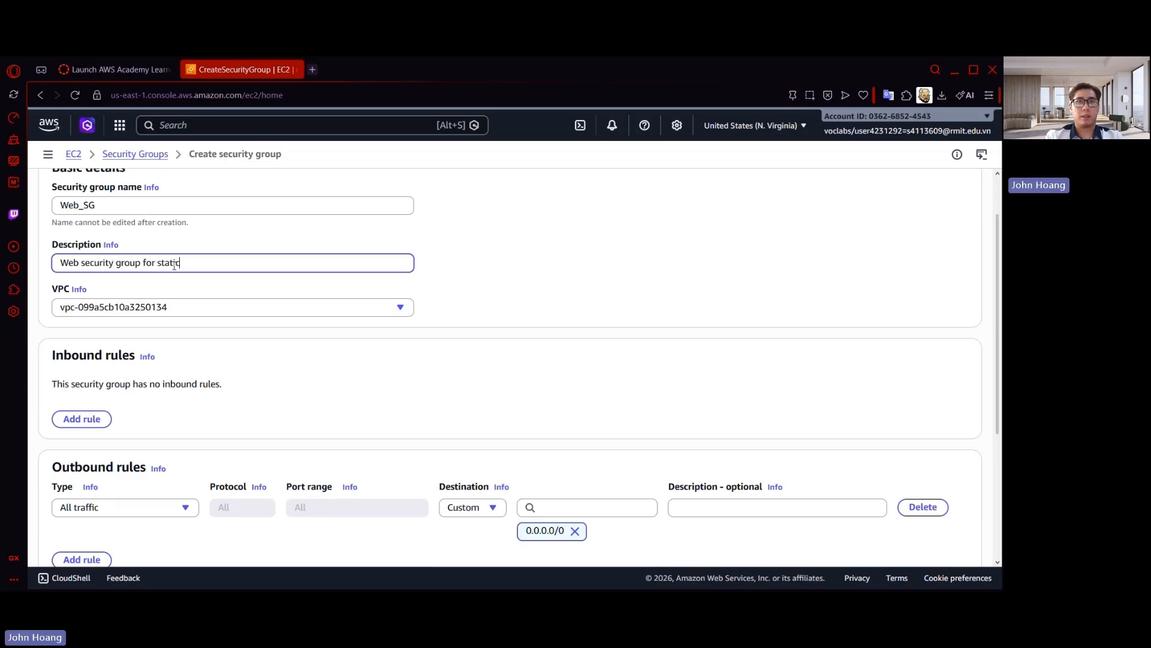
pyautogui.write(' website')
pyautogui.click(192, 317)
pyautogui.click(146, 375)
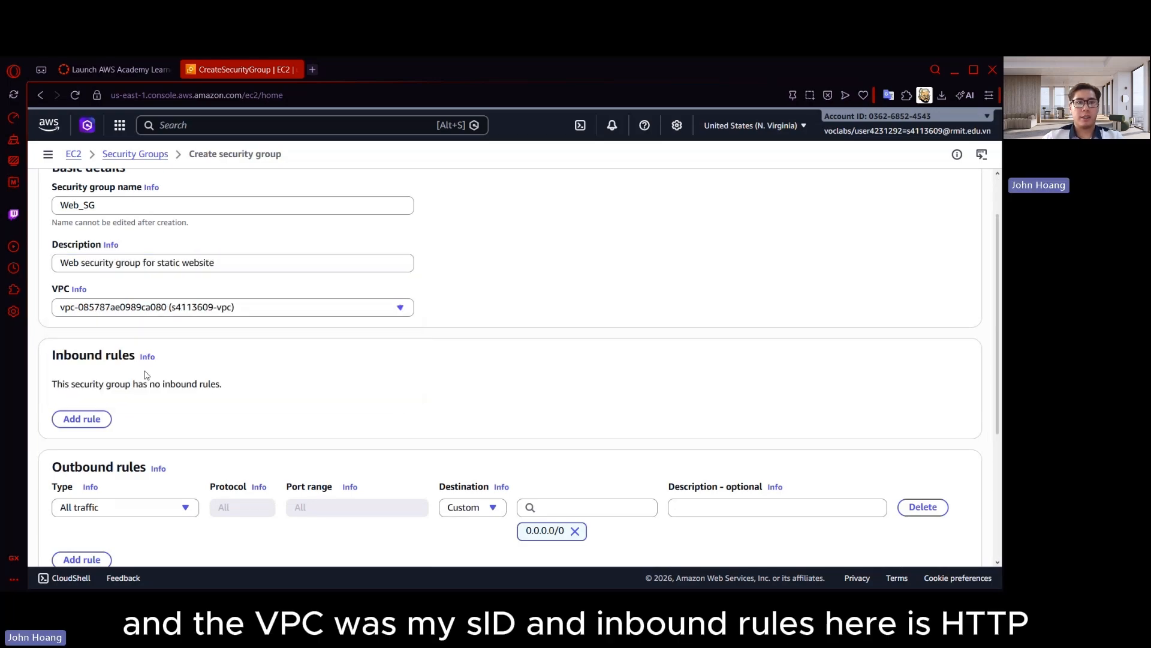
# Add an inbound HTTP rule to the security group with Anywhere-IPv4 as its source
pyautogui.scroll(-1, 146, 375)
pyautogui.click(81, 353)
pyautogui.click(142, 331)
pyautogui.write('H')
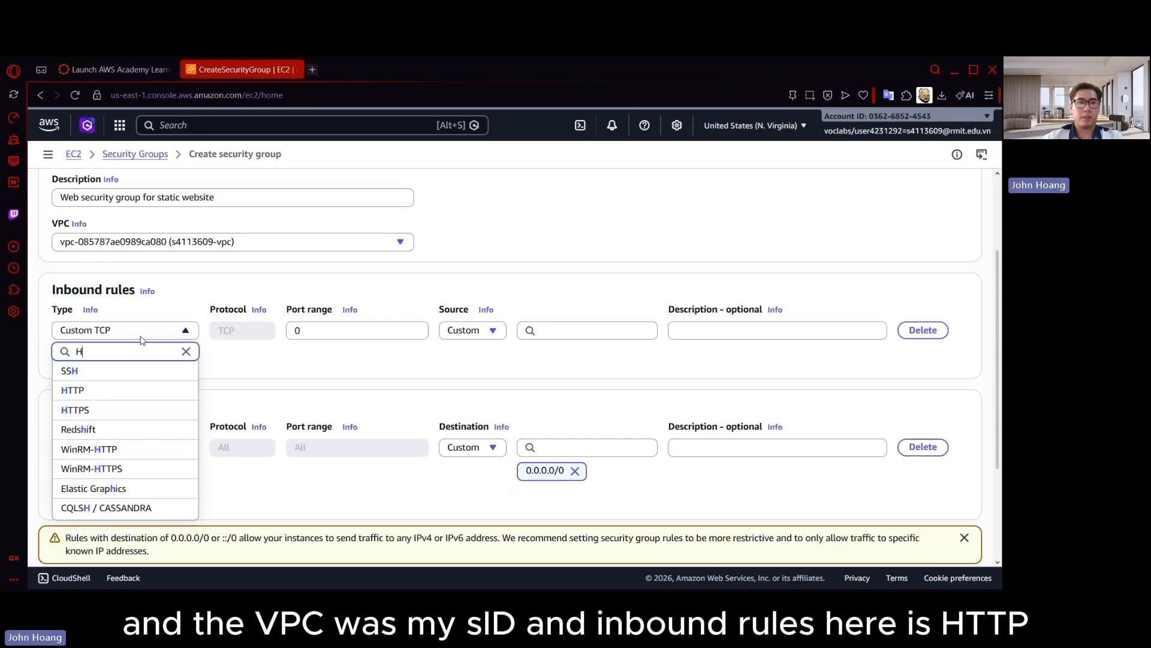
pyautogui.write('TT')
pyautogui.click(90, 371)
pyautogui.click(495, 332)
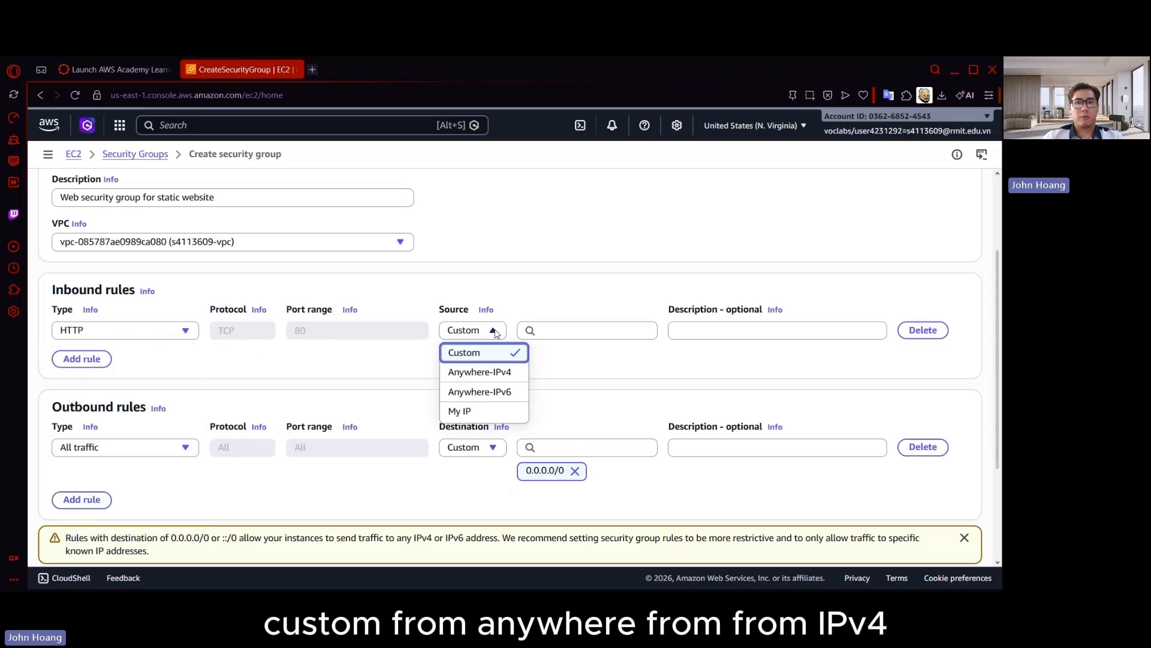
pyautogui.click(504, 372)
# Add a second inbound rule for SSH with Anywhere-IPv4 as its source and create the security group
pyautogui.click(93, 382)
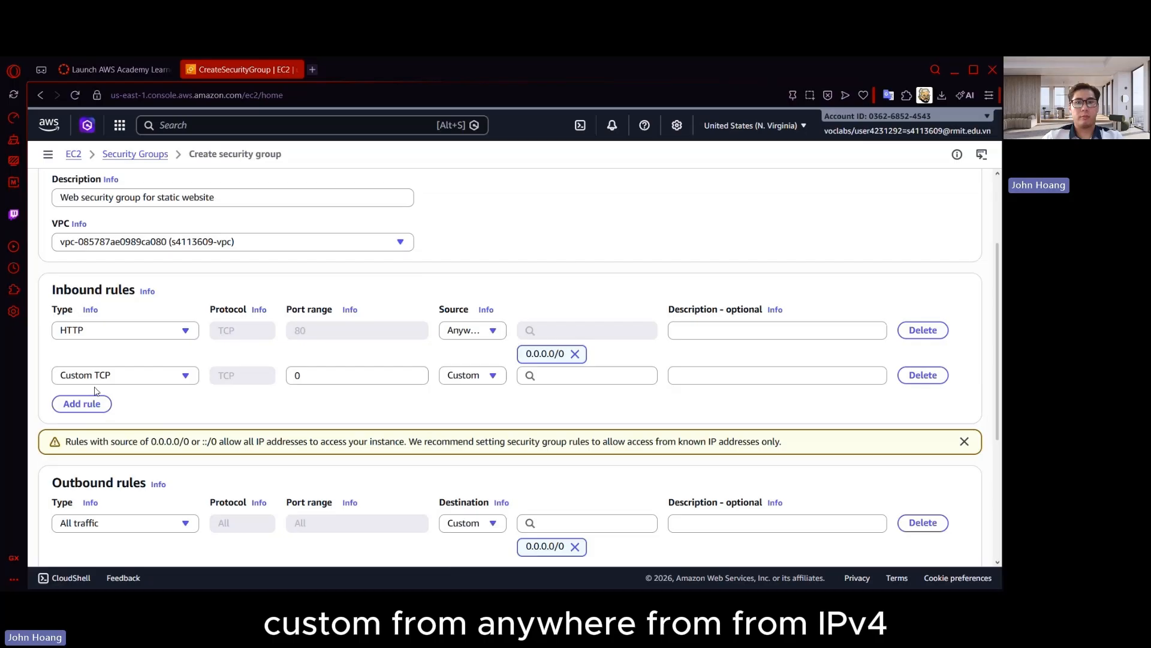
pyautogui.click(151, 378)
pyautogui.write('SSH')
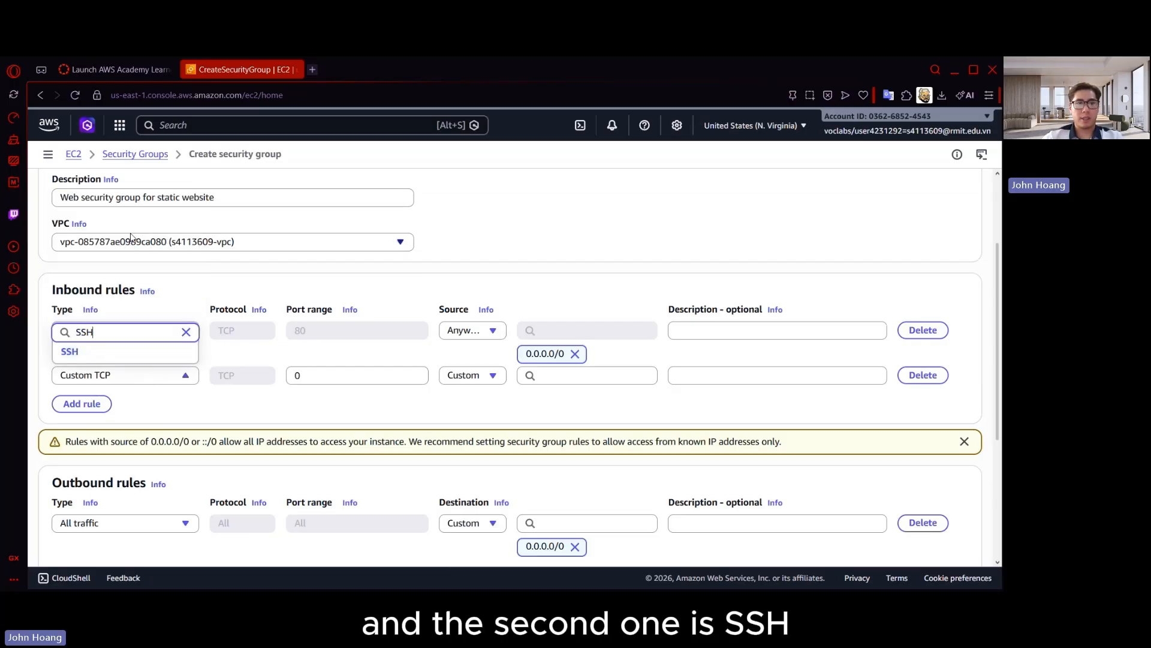
pyautogui.click(150, 353)
pyautogui.click(493, 375)
pyautogui.click(490, 415)
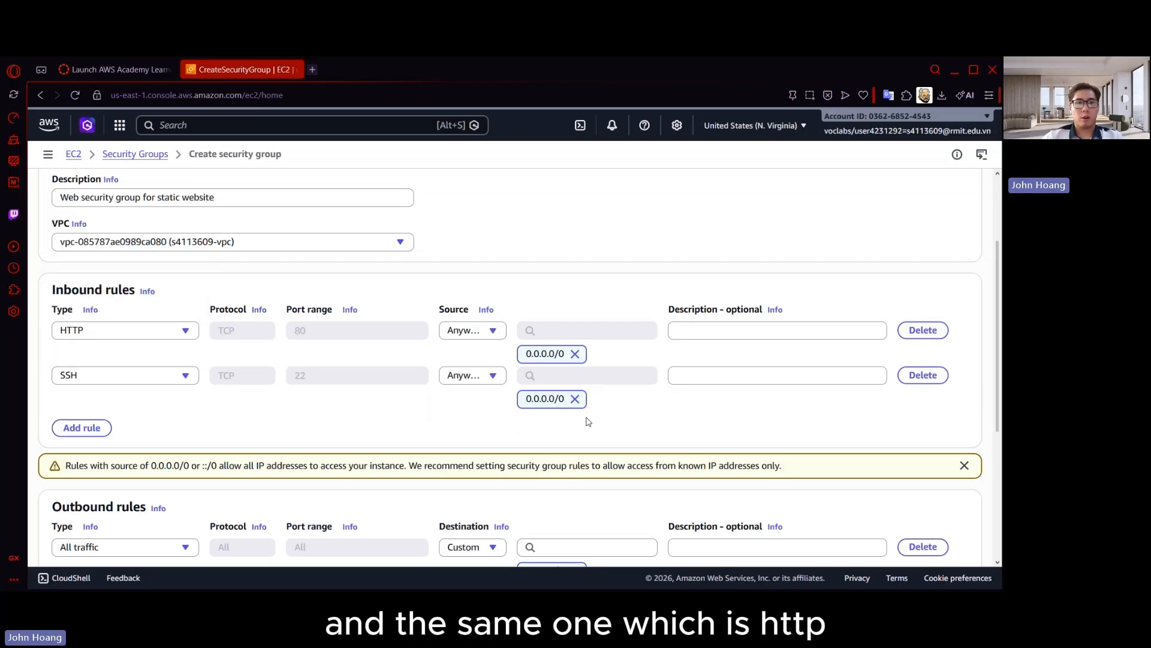
pyautogui.scroll(-5, 666, 417)
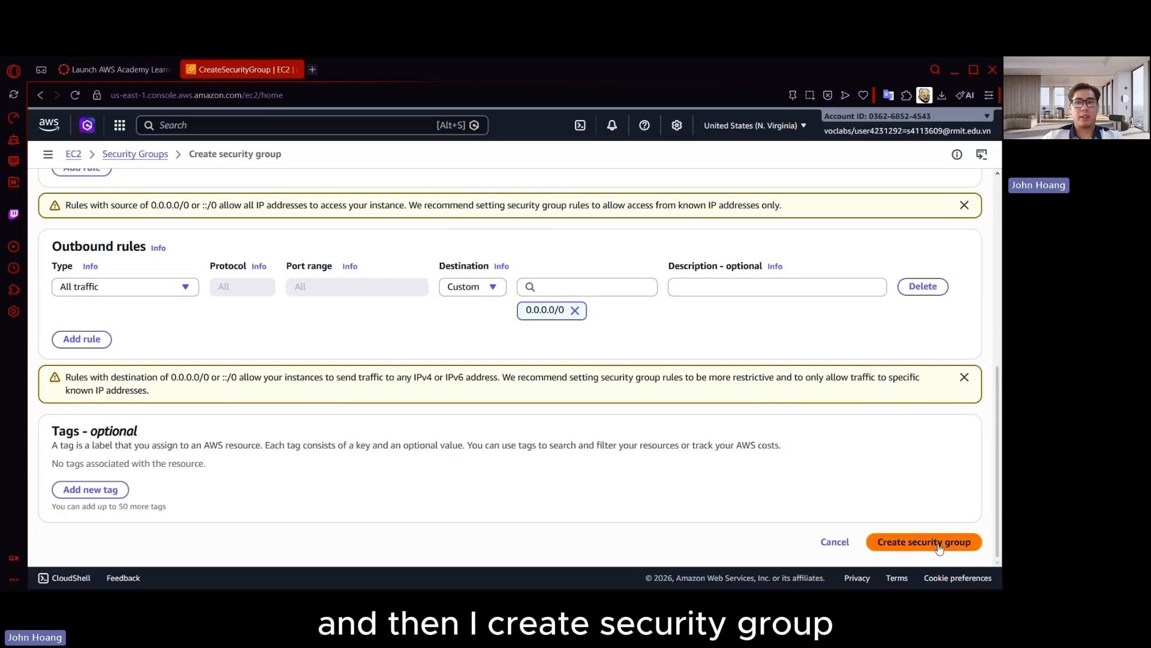
pyautogui.click(939, 544)
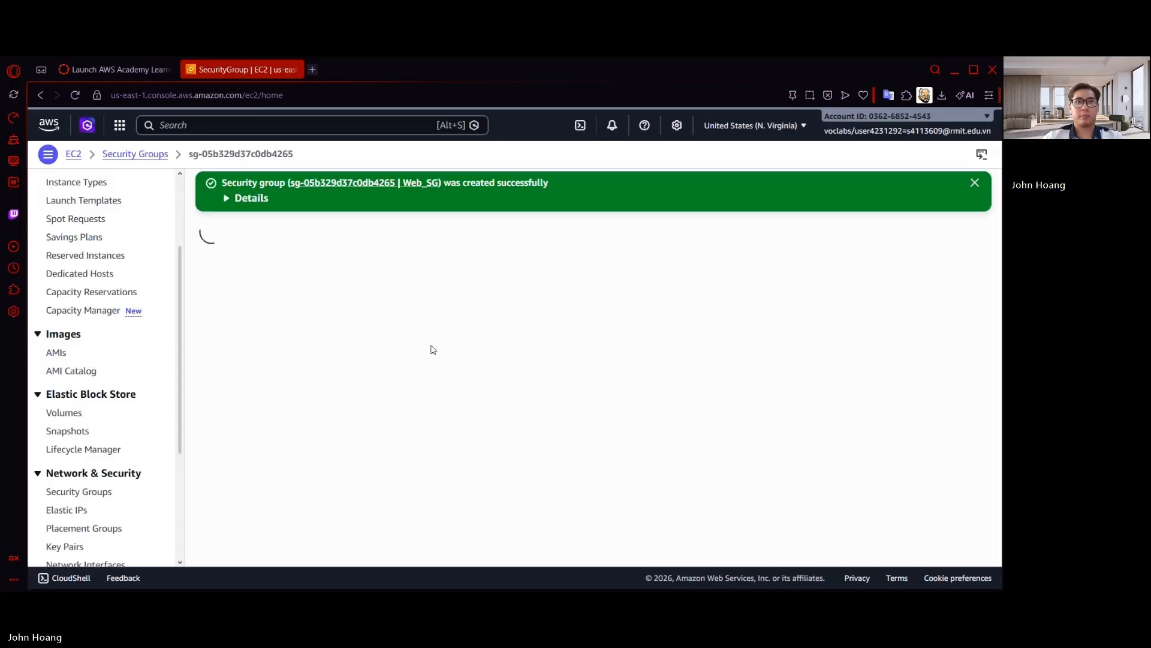
# Start launching a new EC2 instance and name it Static-Website
pyautogui.scroll(2, 87, 293)
pyautogui.click(87, 293)
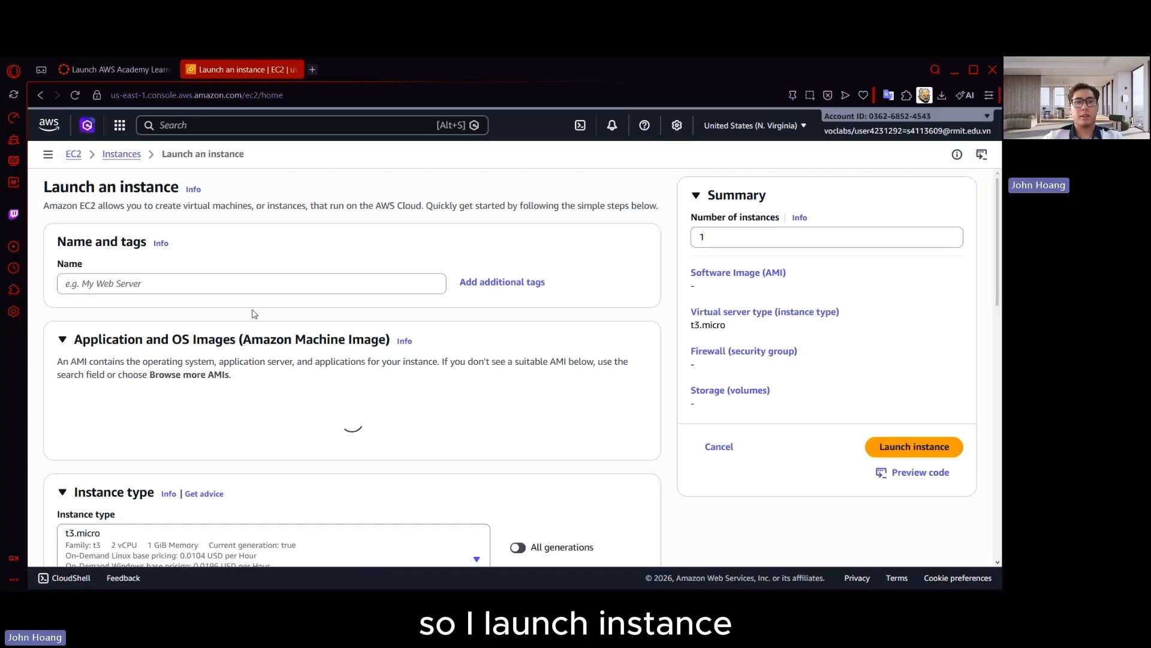
pyautogui.click(275, 282)
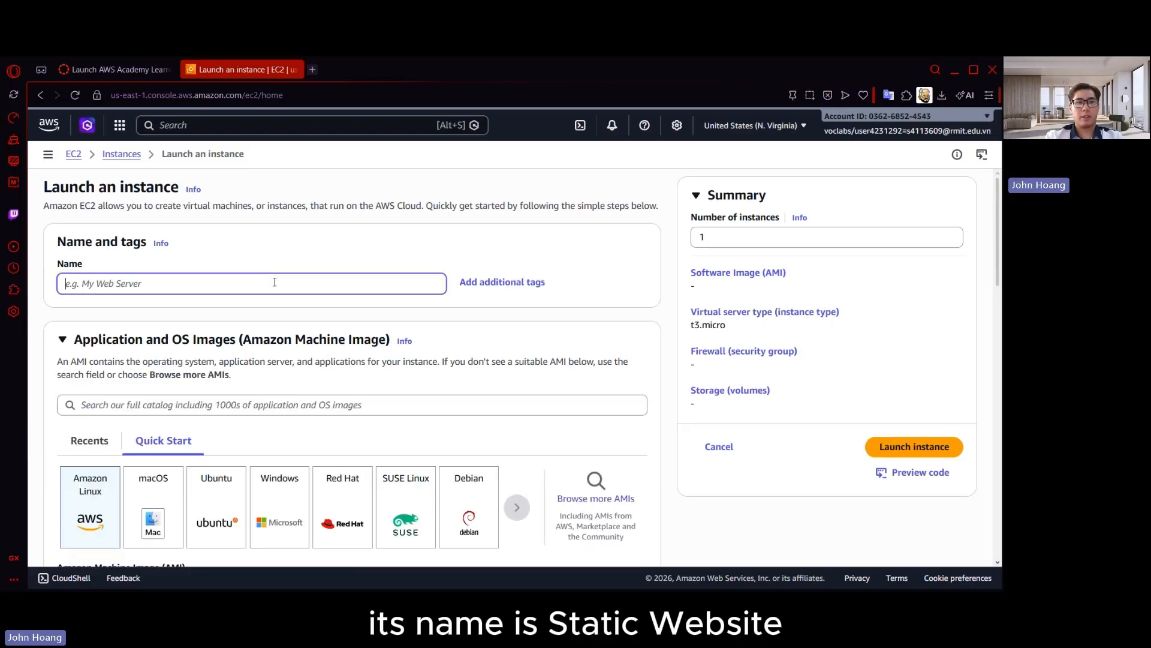
pyautogui.write('Static')
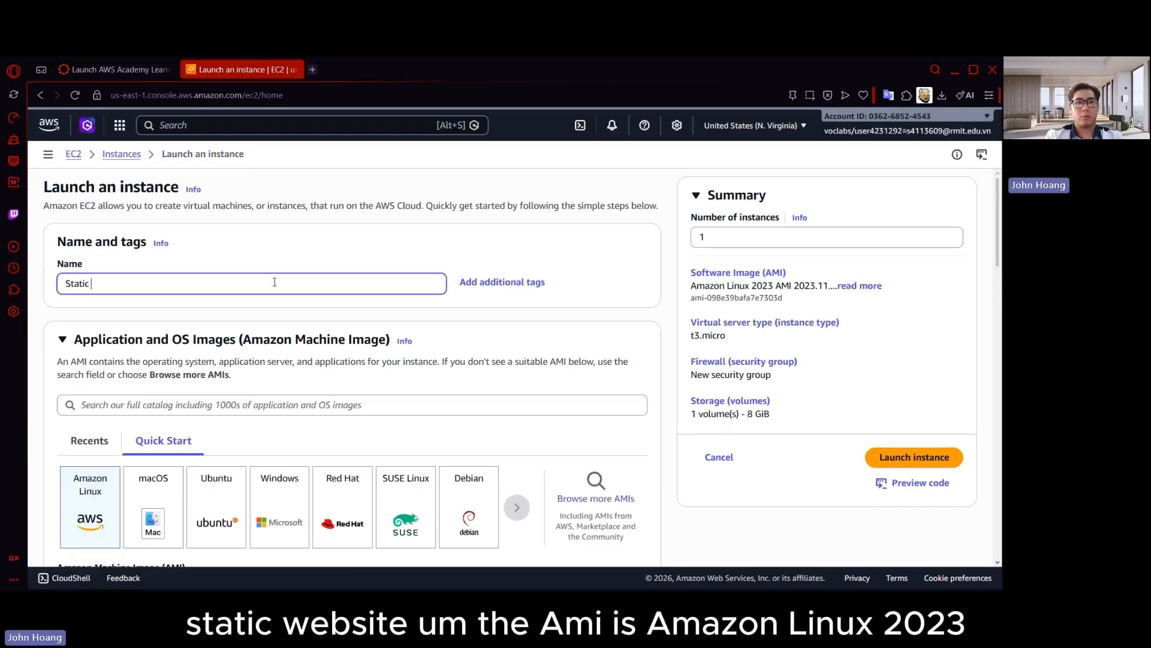
pyautogui.write('ebsite')
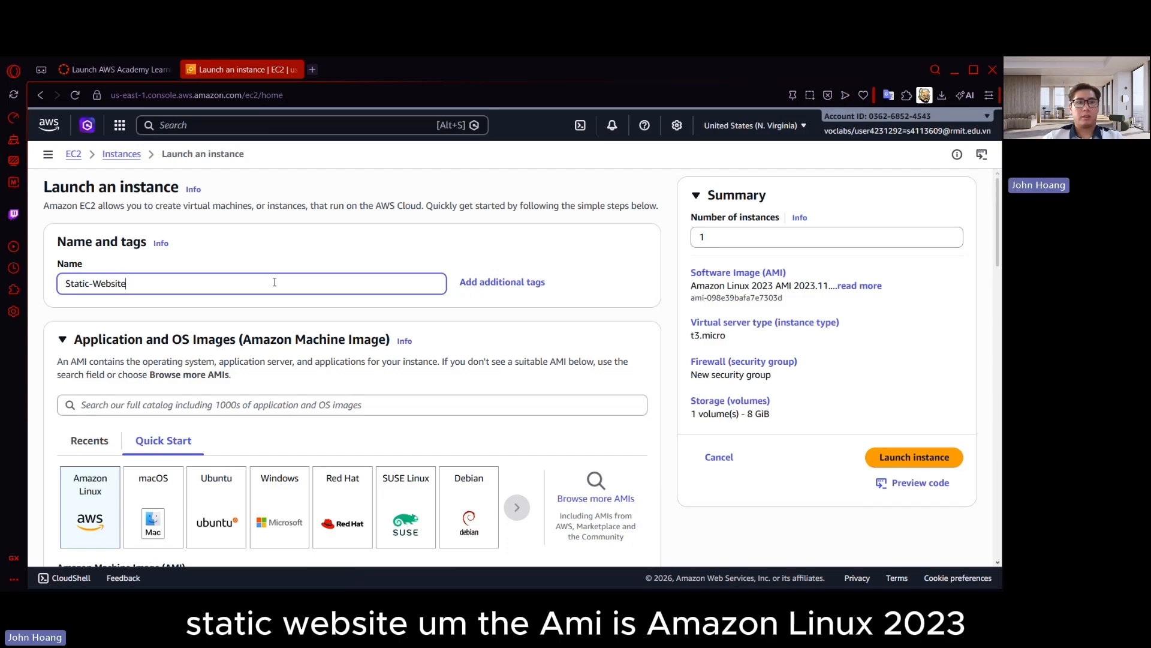
# Set the instance type to t2.micro and choose the vockey key pair for login
pyautogui.scroll(-3, 241, 298)
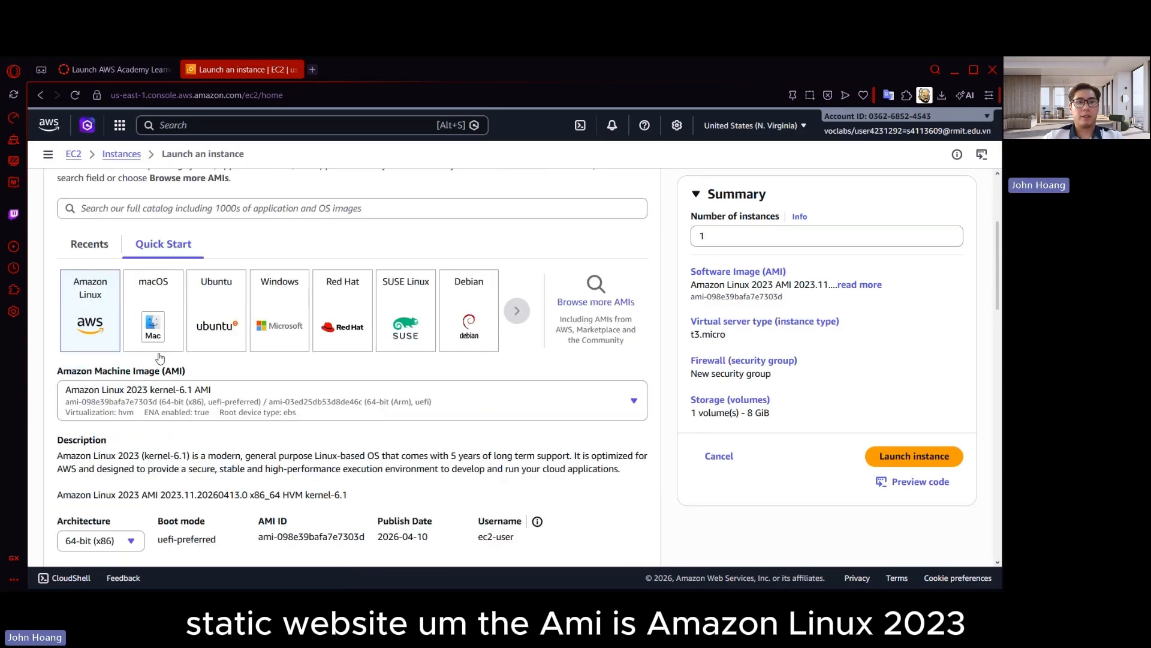
pyautogui.scroll(-6, 90, 367)
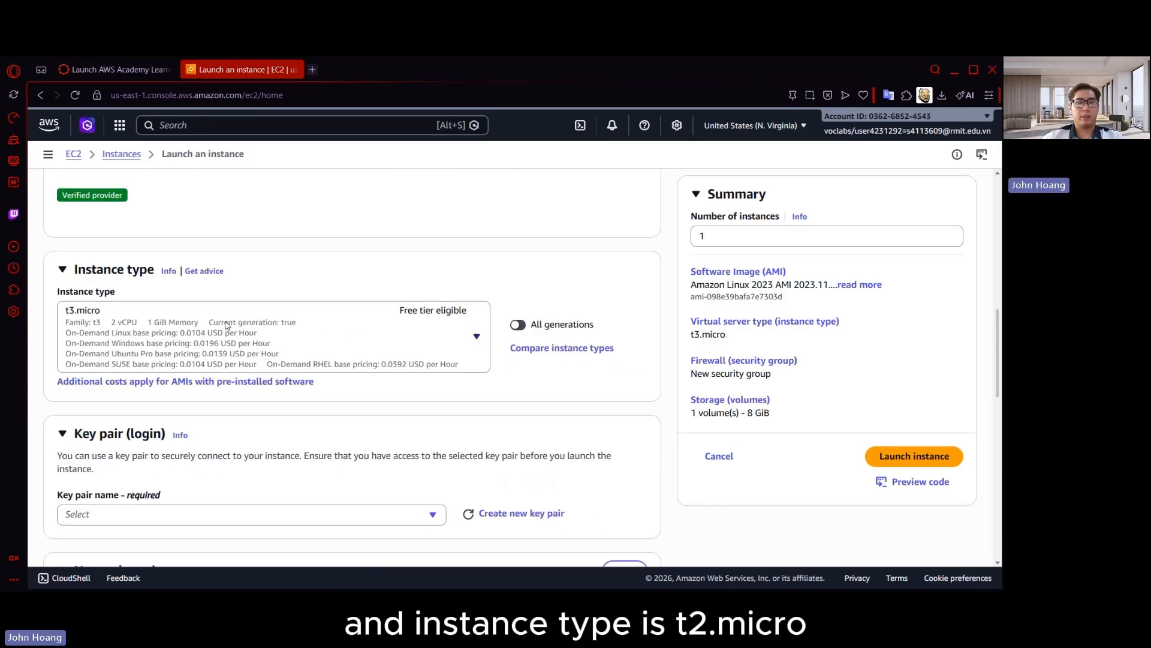
pyautogui.click(228, 325)
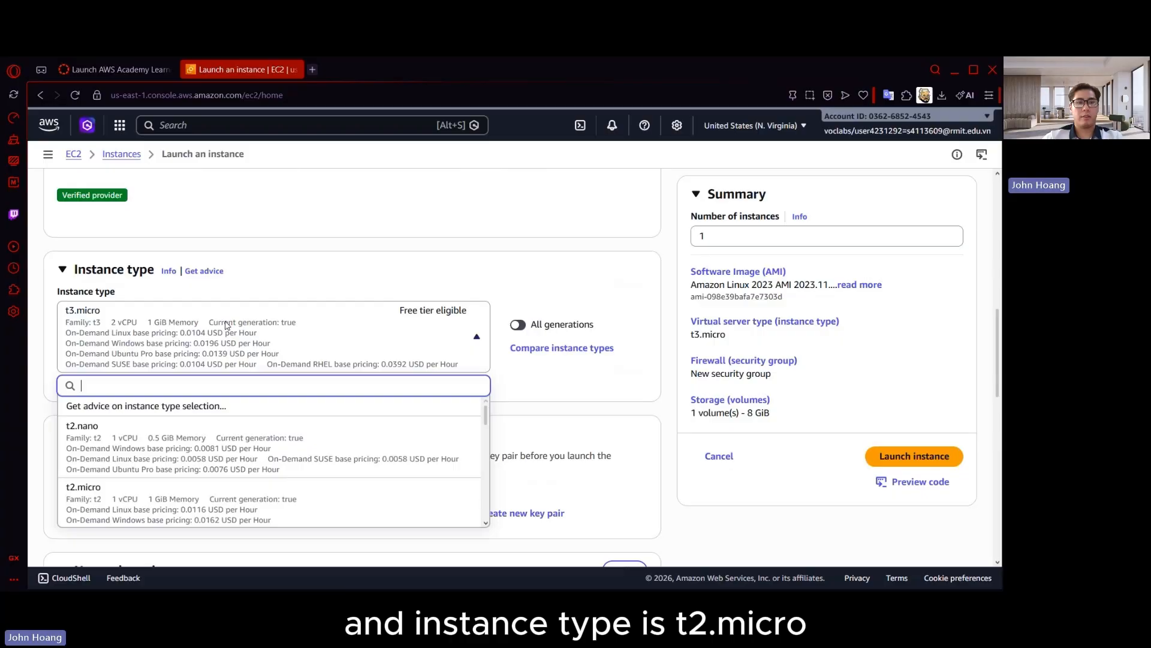
pyautogui.click(171, 489)
pyautogui.scroll(-3, 349, 384)
pyautogui.click(158, 382)
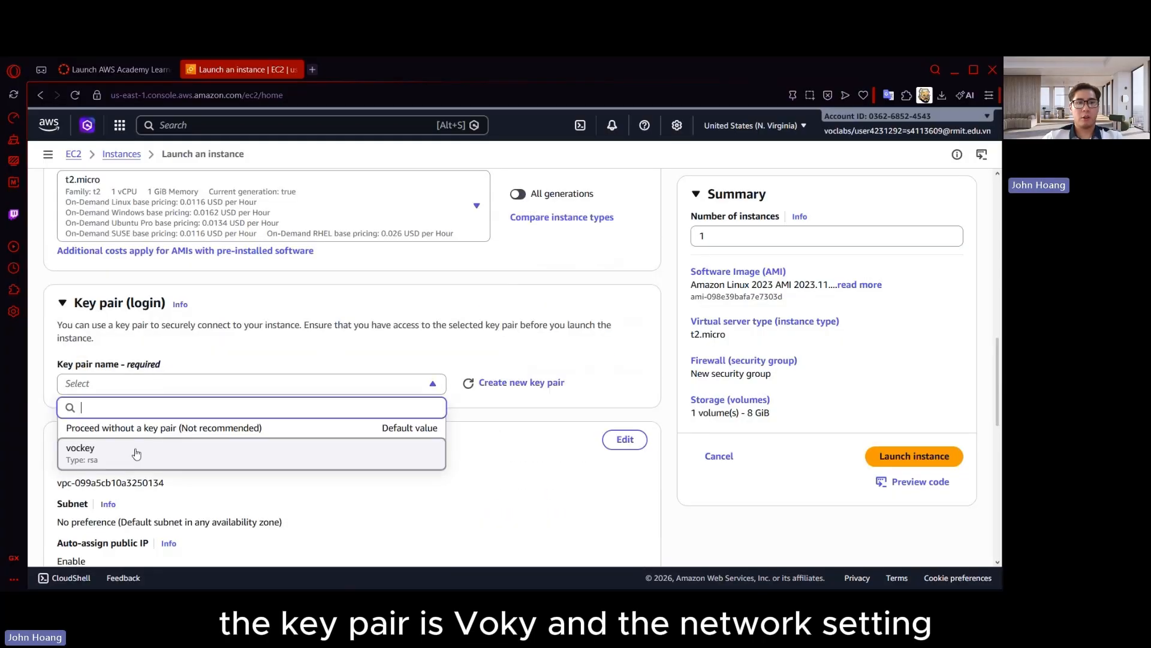
pyautogui.click(137, 462)
# Edit the network settings to use the non-default VPC (10.0.0.0/16) and Public-Subnet-1, with auto-assign public IP enabled
pyautogui.scroll(-2, 335, 372)
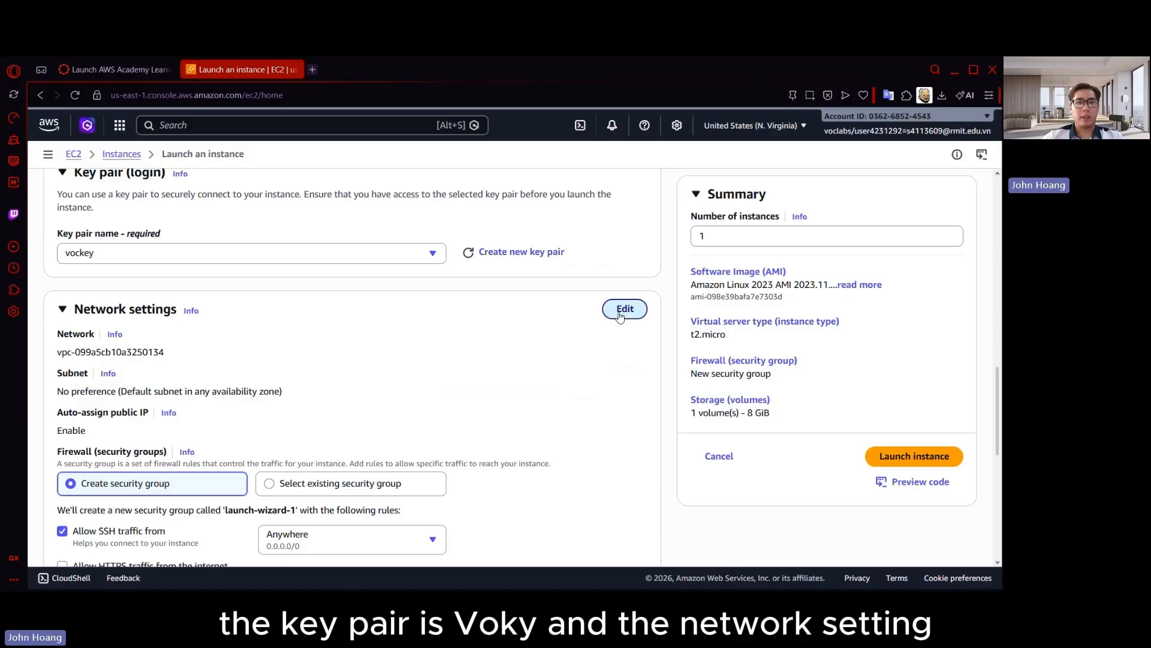
pyautogui.click(624, 309)
pyautogui.click(210, 366)
pyautogui.scroll(-2, 309, 313)
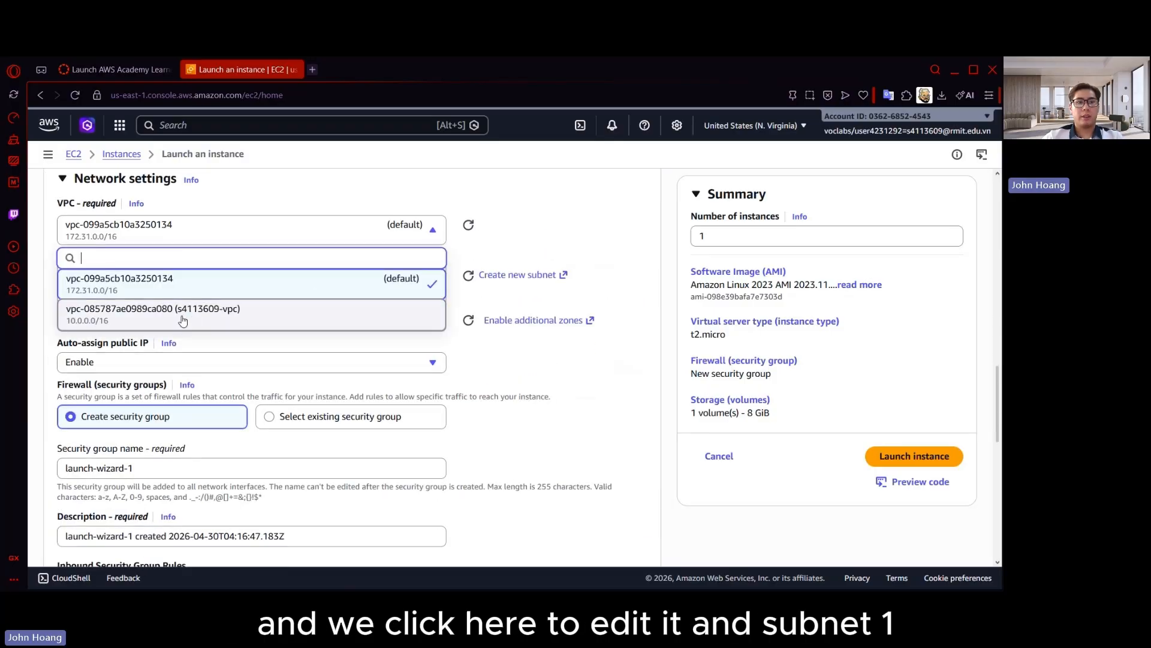
pyautogui.click(184, 318)
pyautogui.click(121, 313)
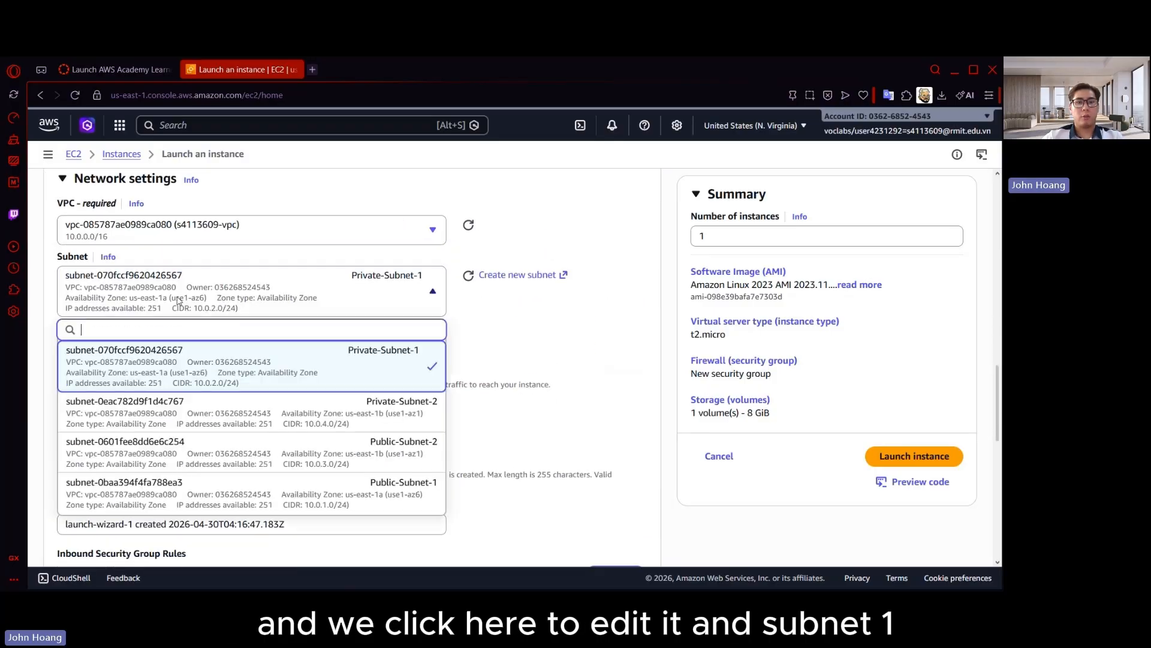
pyautogui.click(410, 496)
pyautogui.click(222, 354)
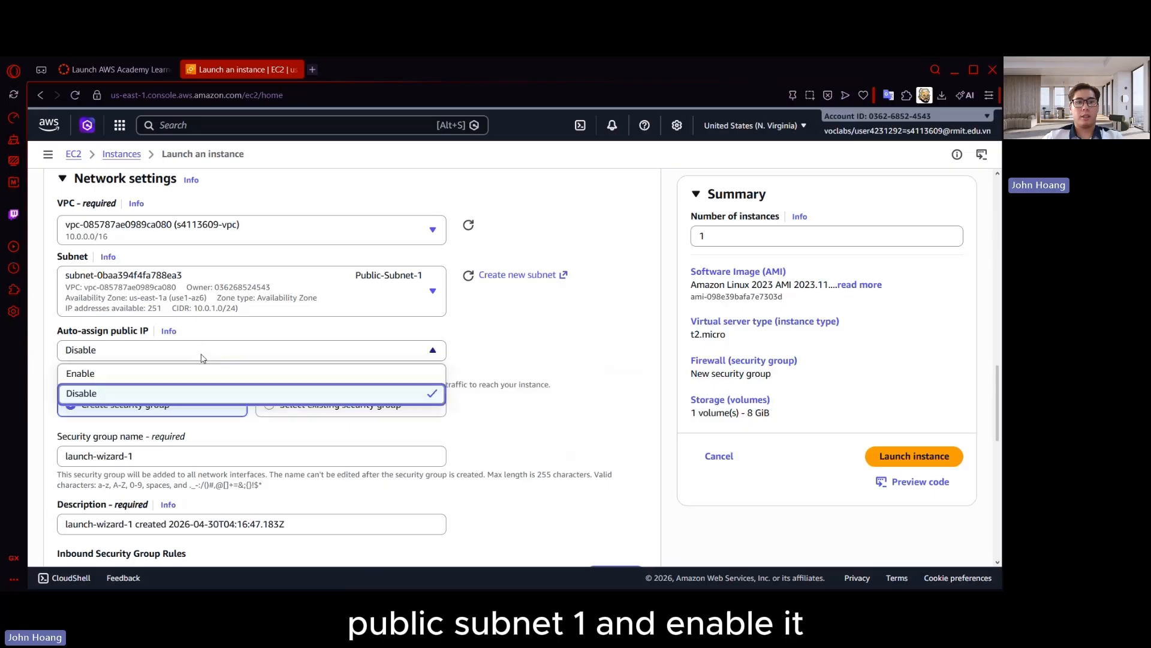
pyautogui.click(165, 375)
# Assign the existing security group Web_SG to the instance instead of creating a new one
pyautogui.click(354, 404)
pyautogui.scroll(-3, 376, 358)
pyautogui.click(234, 259)
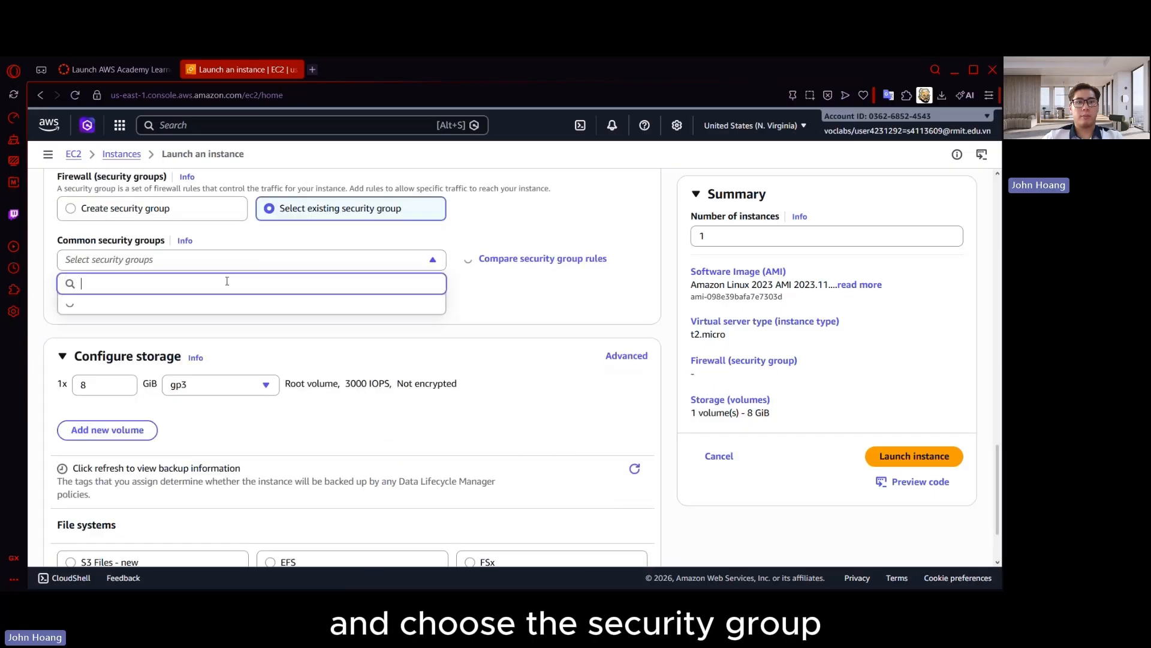
pyautogui.click(425, 310)
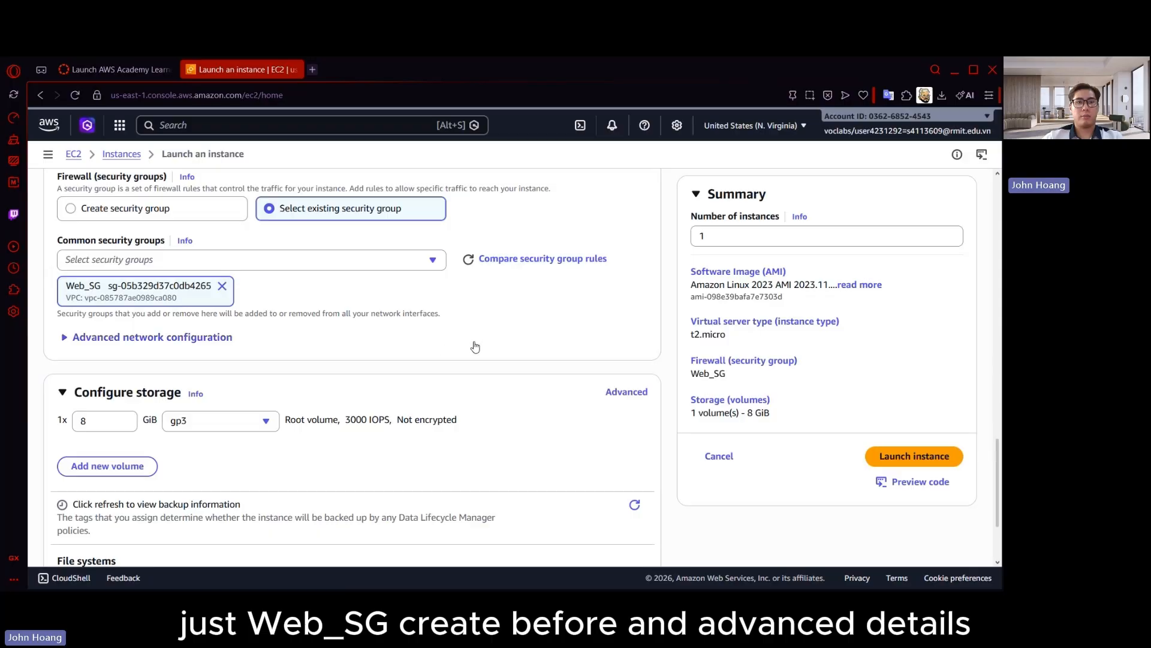
# Paste the bash script that installs httpd and deploys static-website.zip into the advanced details' user data, and launch the instance
pyautogui.scroll(-3, 471, 346)
pyautogui.click(127, 523)
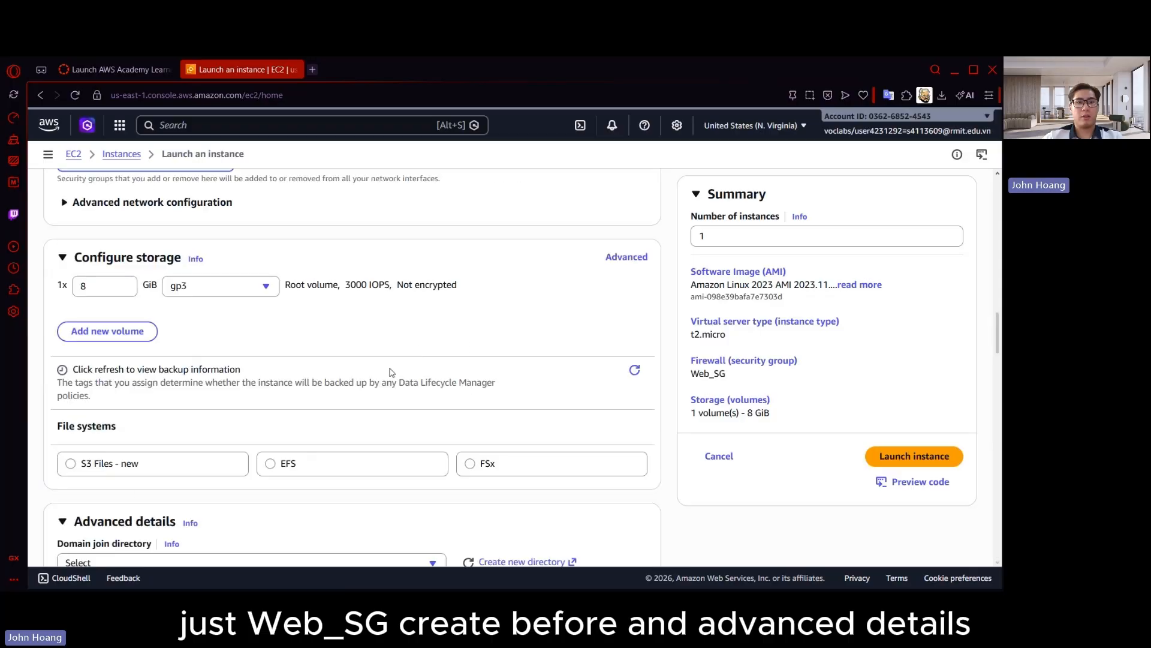
pyautogui.scroll(-15, 389, 374)
pyautogui.click(257, 408)
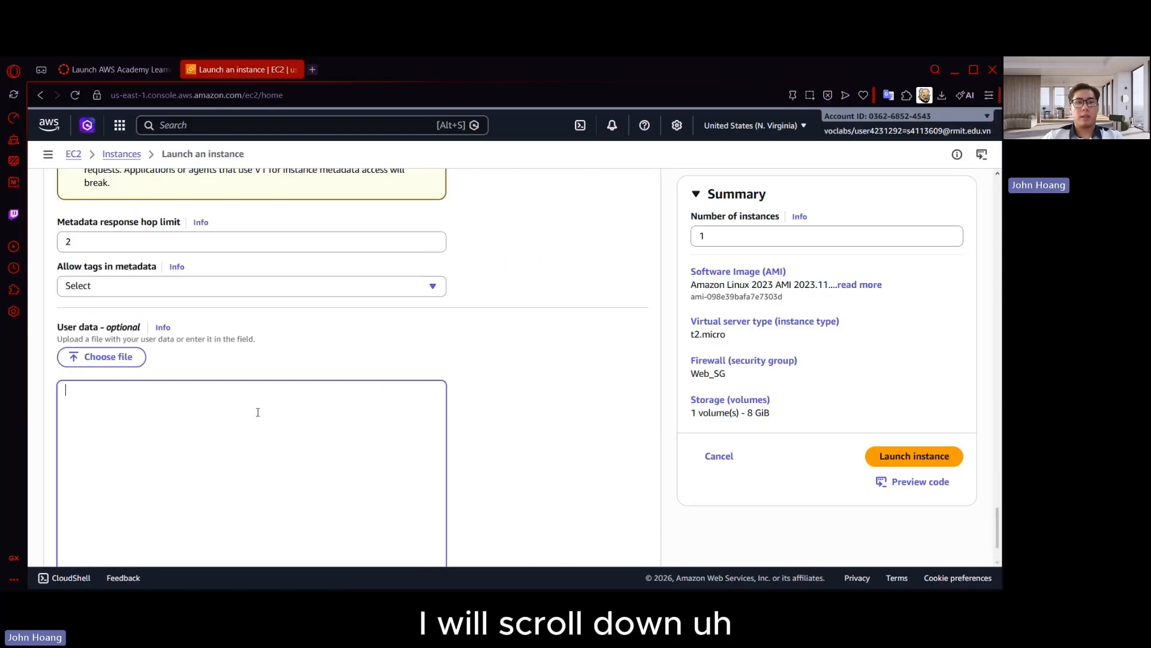
pyautogui.write('#!/bin/bash yum update -y yum install -y httpd systemctl start httpd systemctl enable httpd cd /var/www/html wget https://aws-tc-largeobjects.s3-us-west-2.amazonaws.com/ILT-TF-200-ACACAD-20-EN/Module-3-Challenge-Lab/static-website.zip unzip static-website.zip cp -r static-website/* . rm -rf static-website static-website.zip')
pyautogui.scroll(-2, 463, 377)
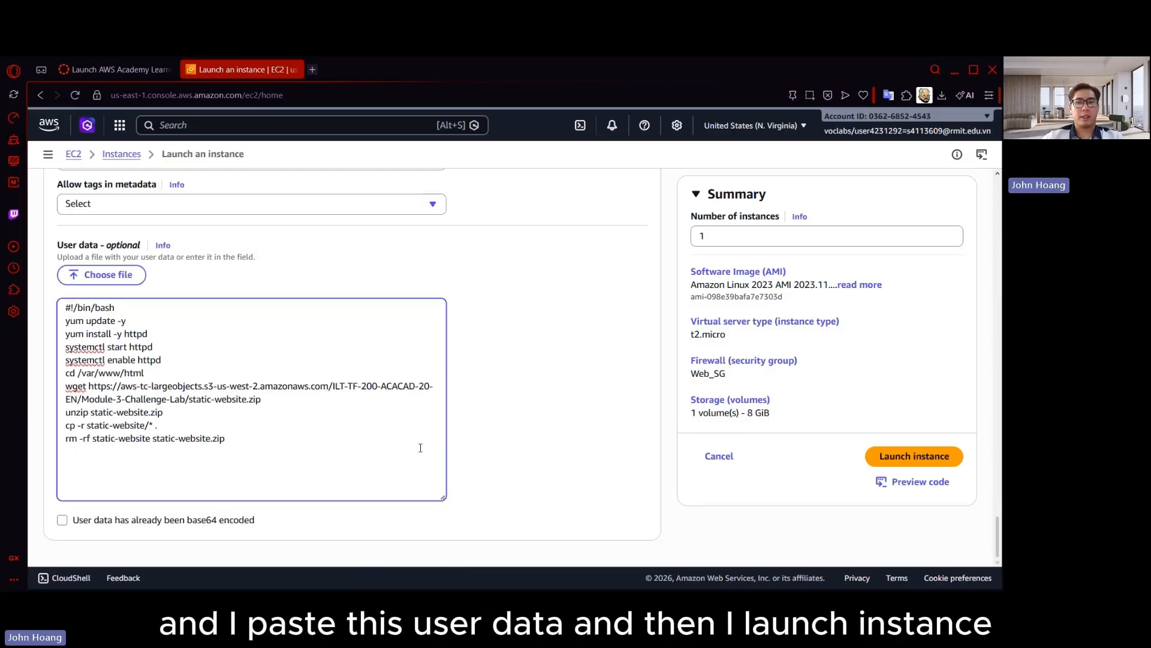
pyautogui.click(922, 461)
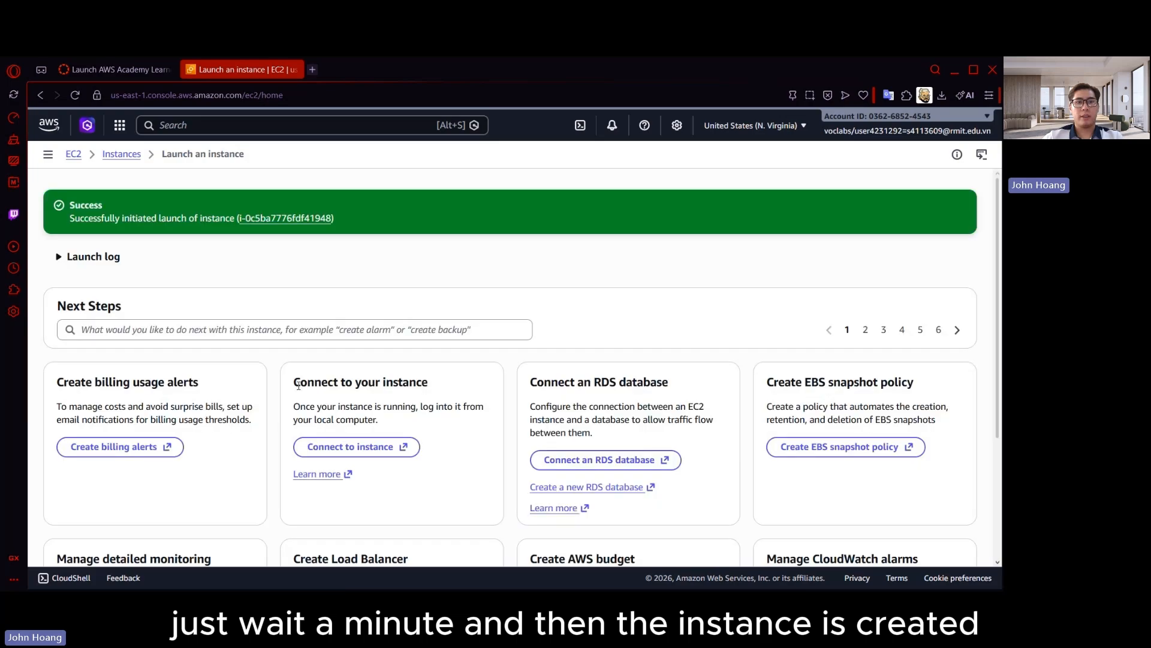
# Open the Elastic IPs section and allocate an address from Amazon's pool of IPv4 addresses in us-east-1
pyautogui.scroll(-3, 523, 387)
pyautogui.click(910, 528)
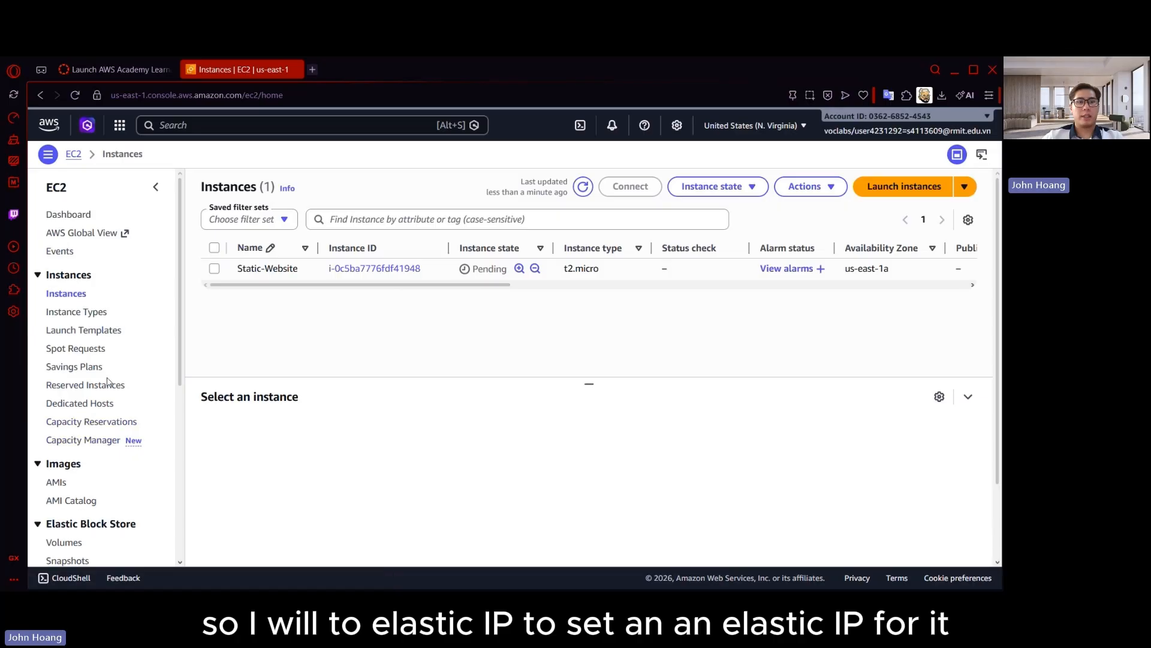
pyautogui.scroll(-2, 84, 417)
pyautogui.click(66, 509)
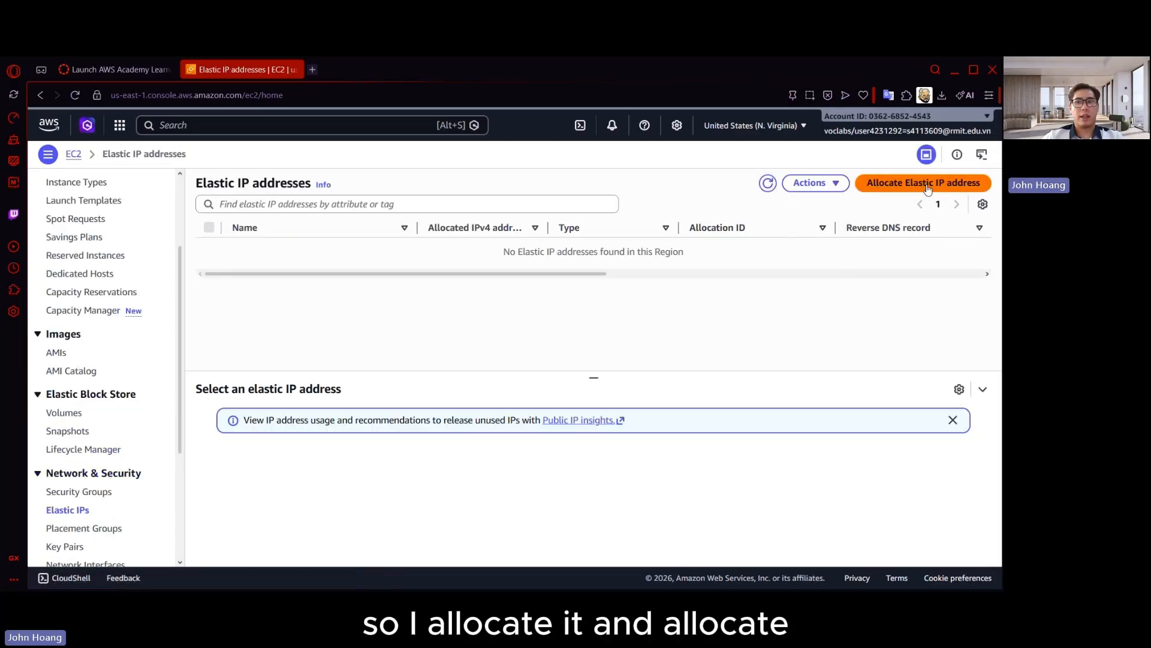
pyautogui.click(915, 190)
pyautogui.scroll(-1, 181, 358)
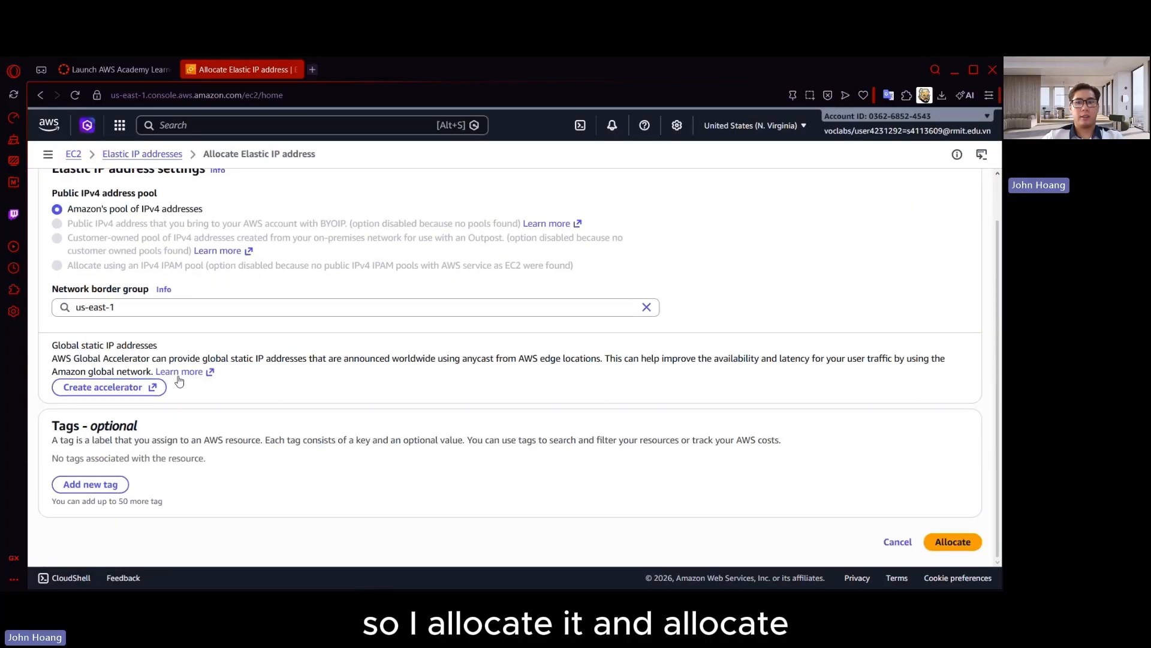
pyautogui.click(950, 542)
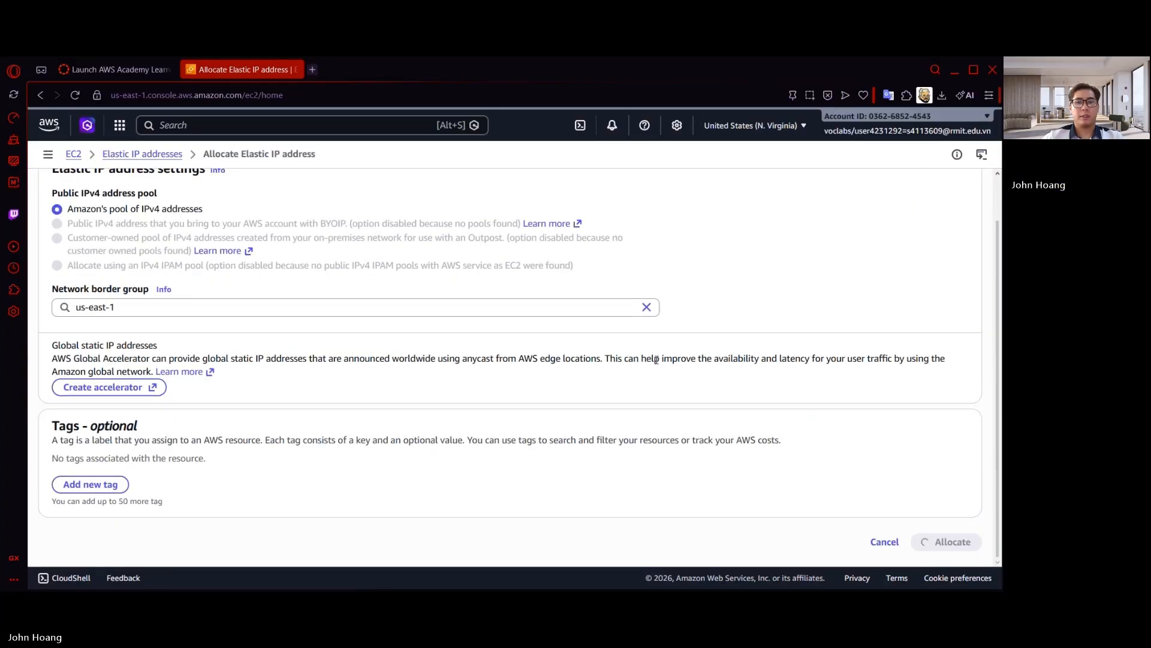
# Associate the allocated Elastic IP address with the Static-Website instance and clear the address filter from the list
pyautogui.click(370, 266)
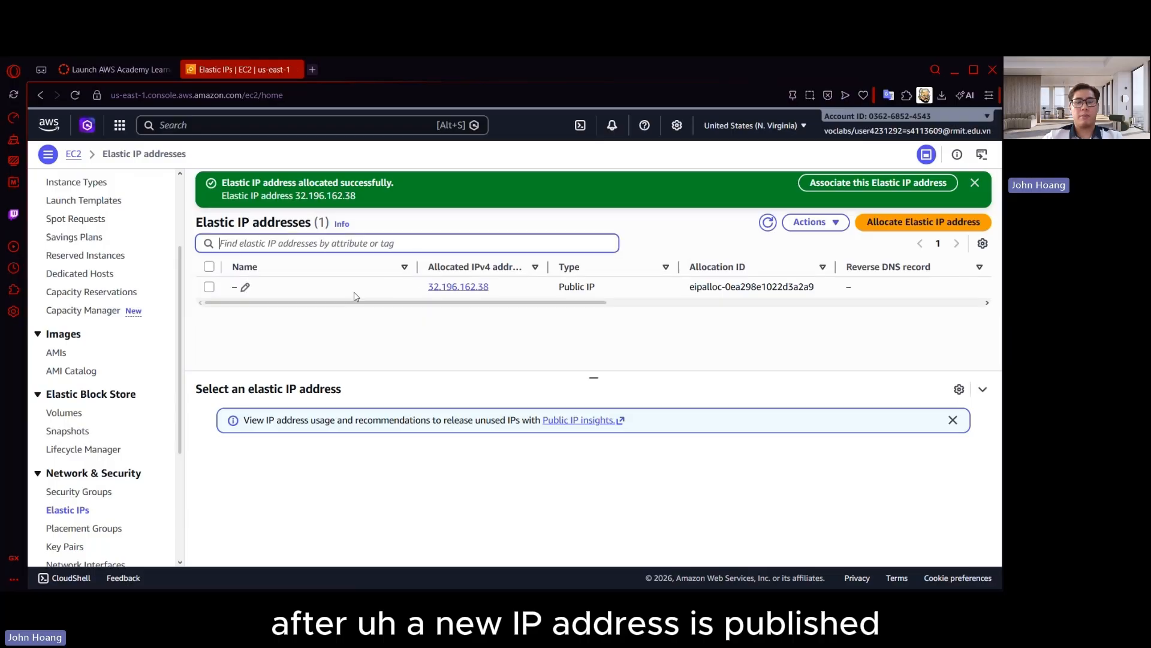
pyautogui.click(208, 286)
pyautogui.click(820, 223)
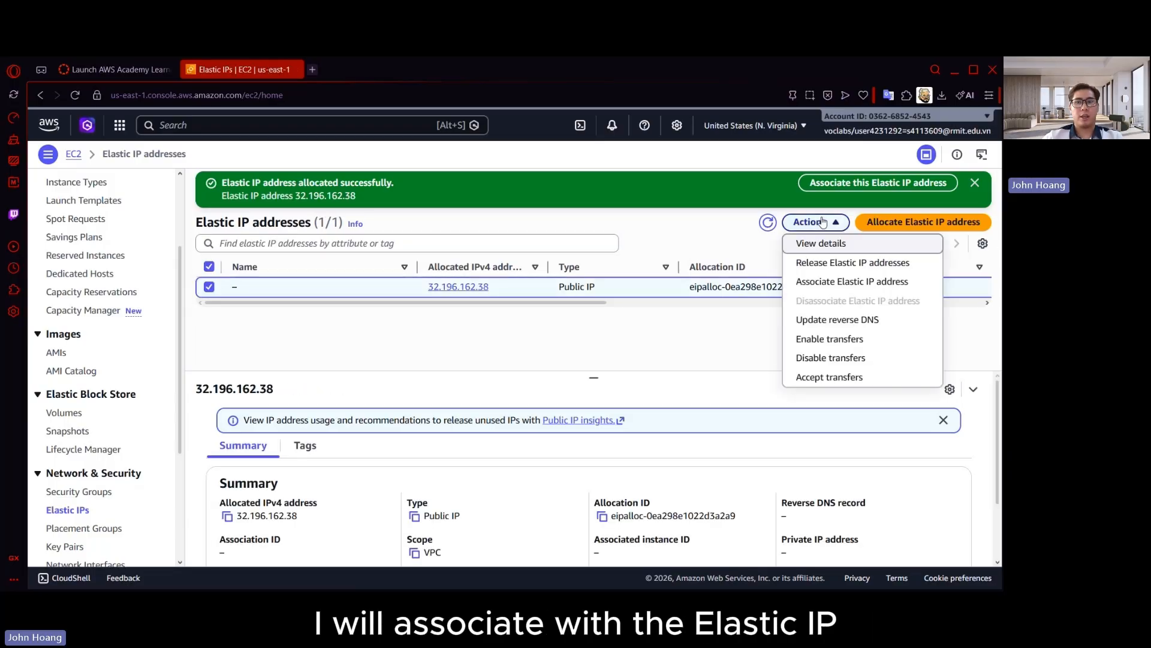
pyautogui.click(832, 282)
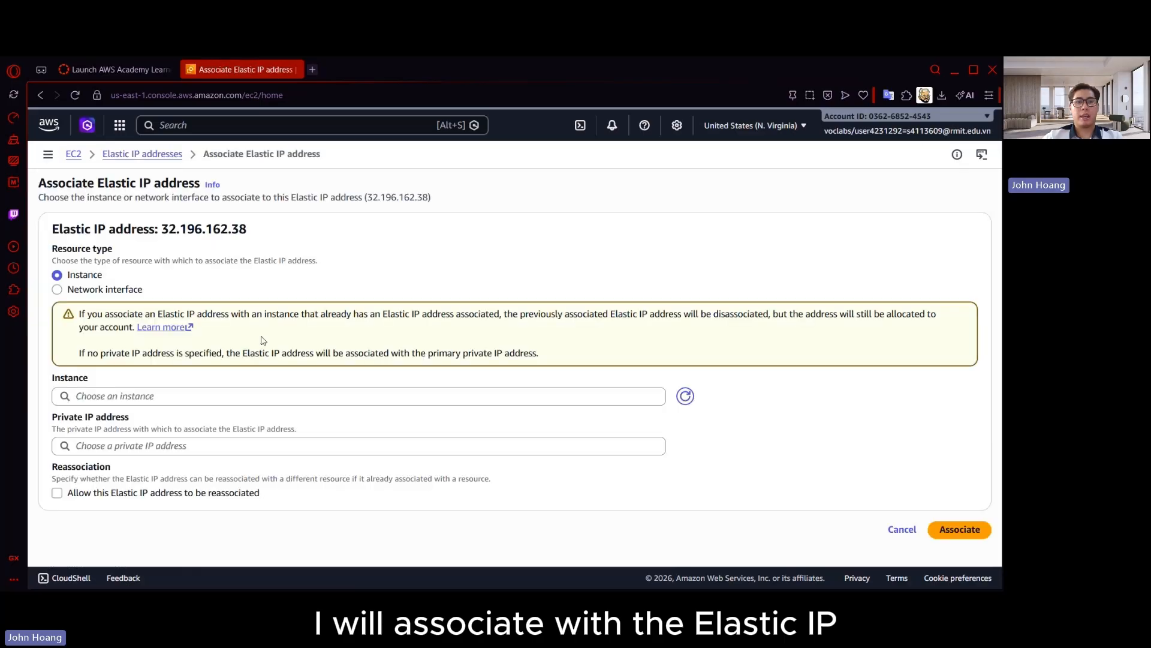
pyautogui.click(207, 396)
pyautogui.click(243, 419)
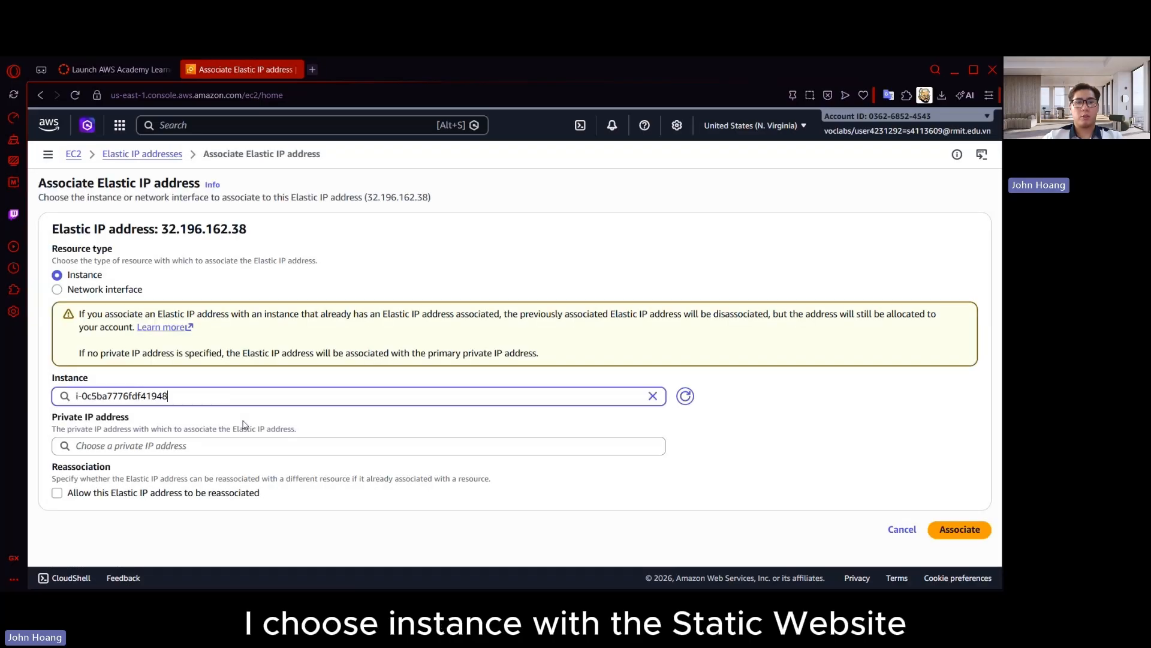
pyautogui.click(953, 530)
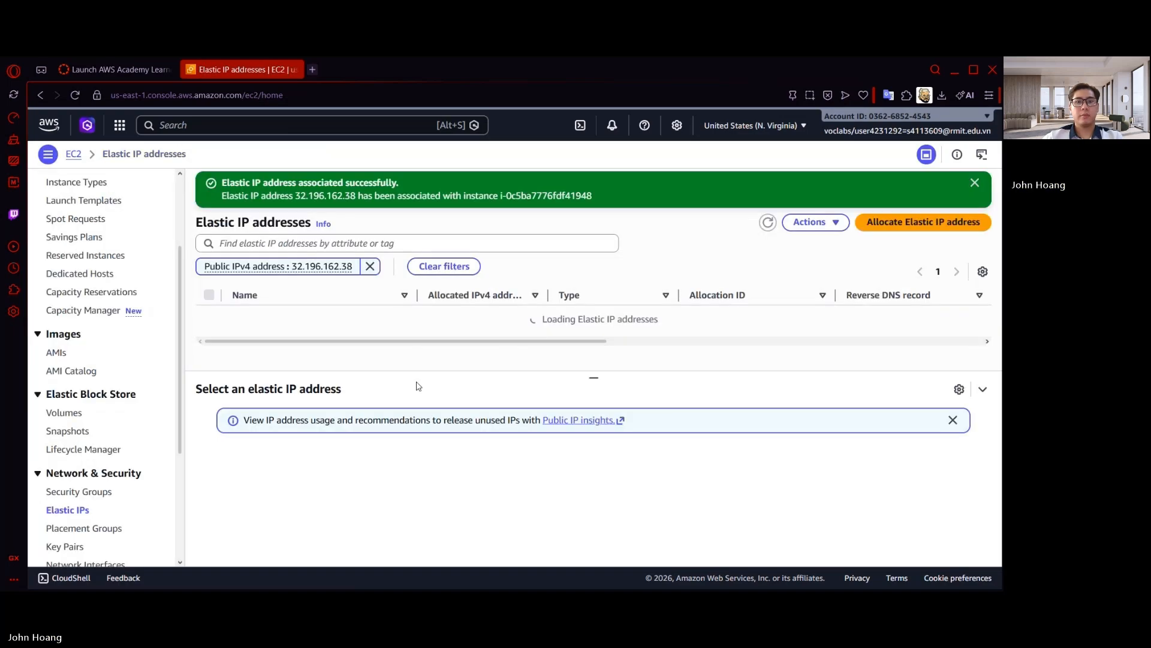
pyautogui.click(370, 266)
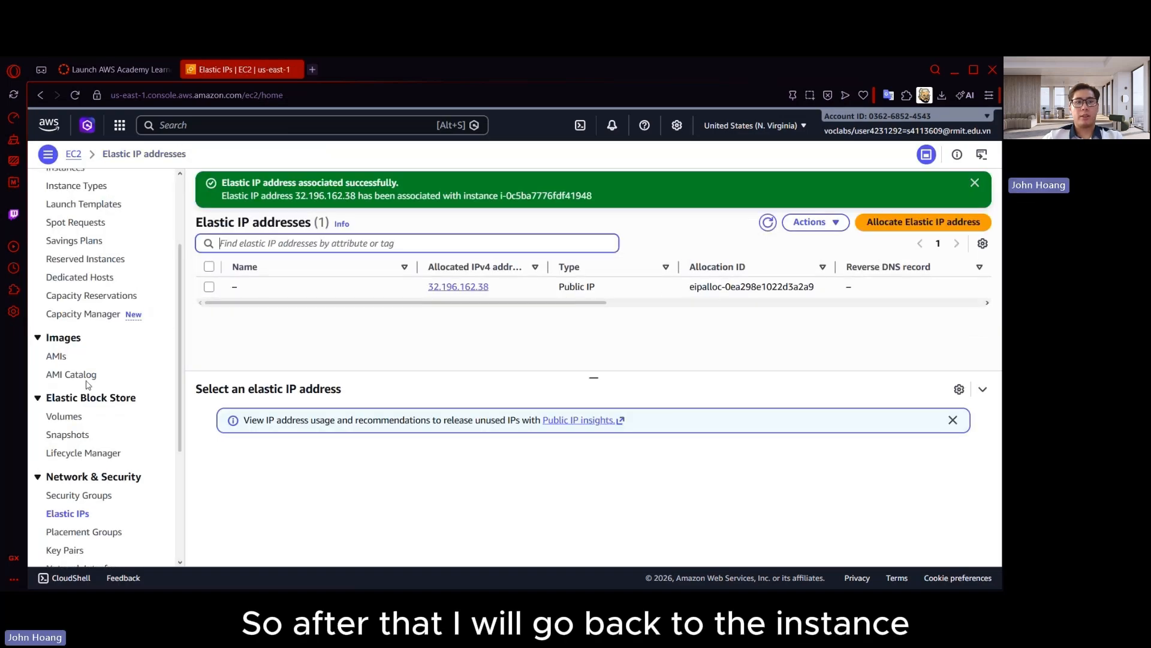
# Return to the instances list and check the Static-Website instance's state and status check
pyautogui.scroll(3, 95, 329)
pyautogui.click(65, 294)
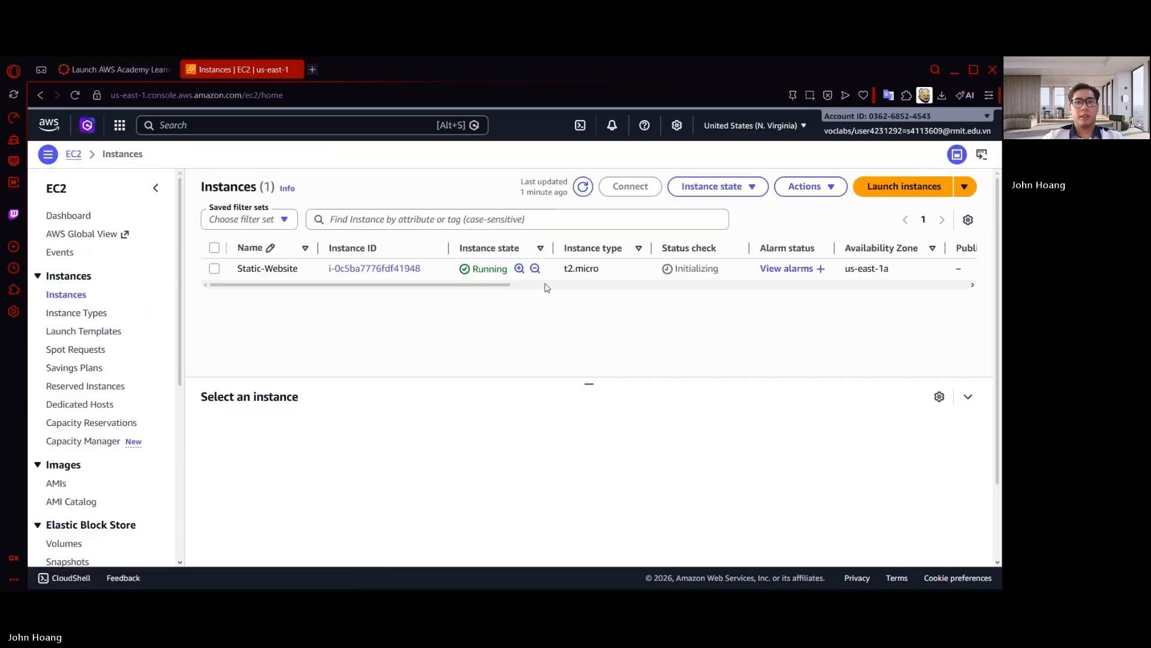
pyautogui.hscroll(5, 456, 288)
pyautogui.hscroll(-5, 465, 293)
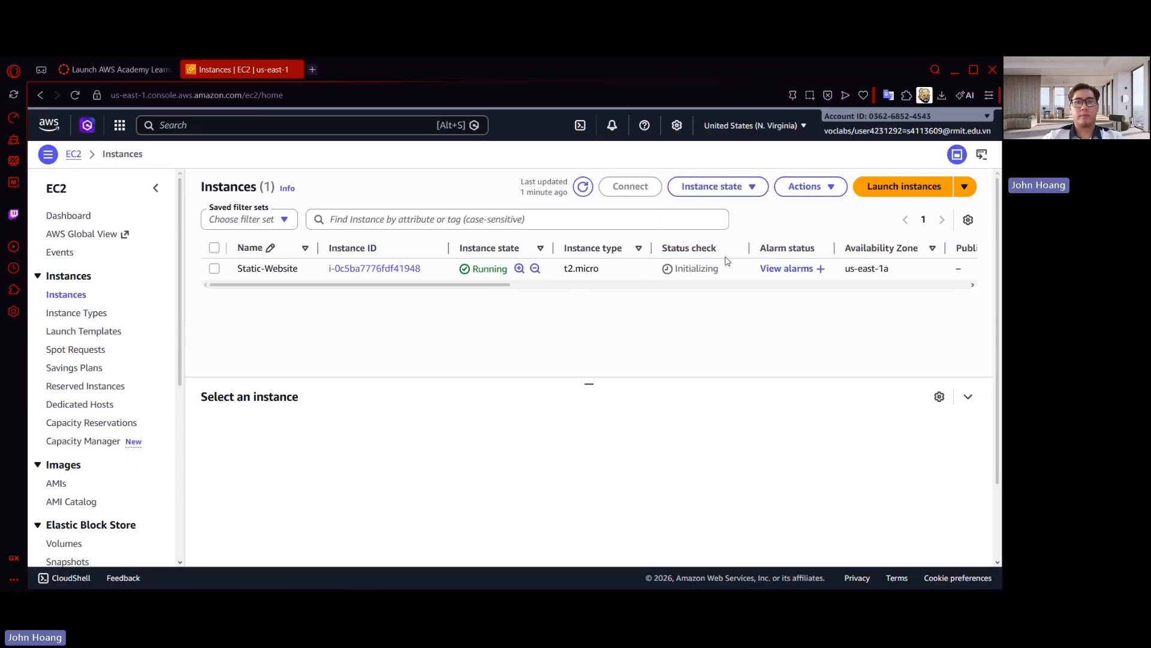
# Select the Static-Website instance and copy its public IPv4 address from the instance summary
pyautogui.moveTo(623, 384); pyautogui.dragTo(622, 468)
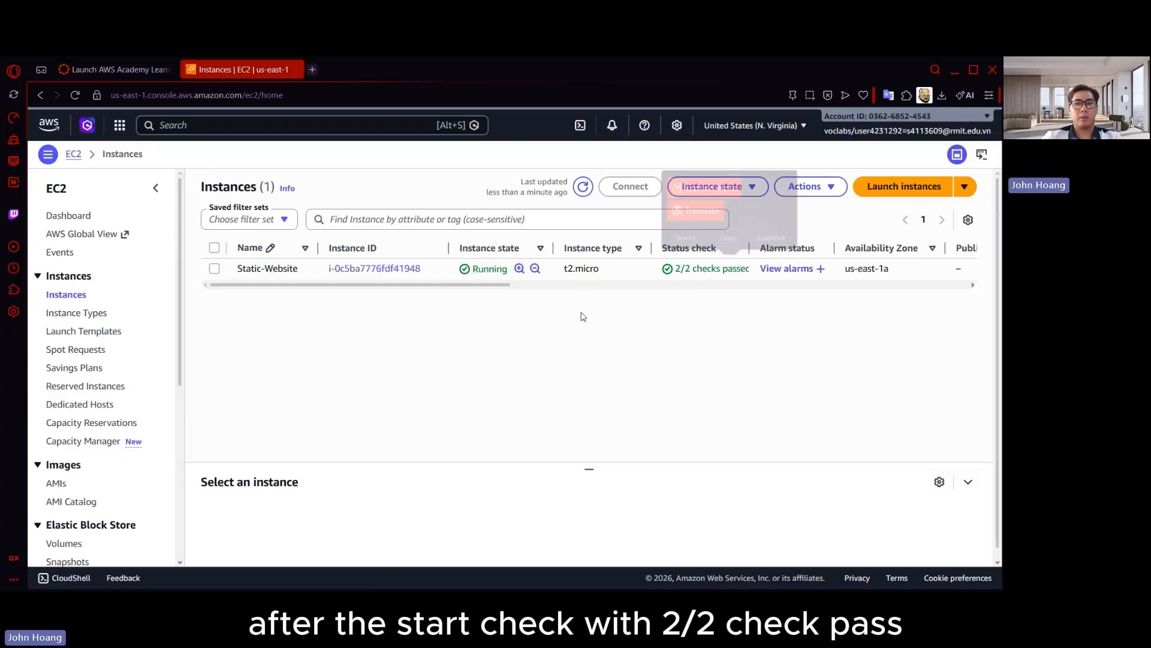
pyautogui.click(215, 269)
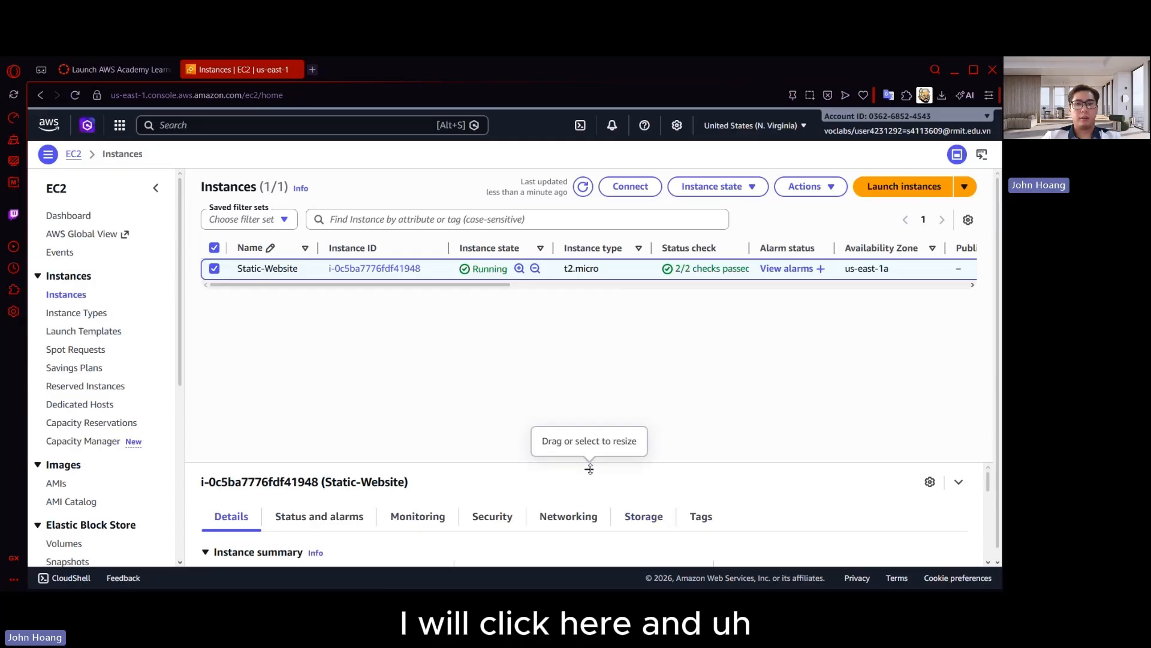
pyautogui.moveTo(588, 467); pyautogui.dragTo(587, 324)
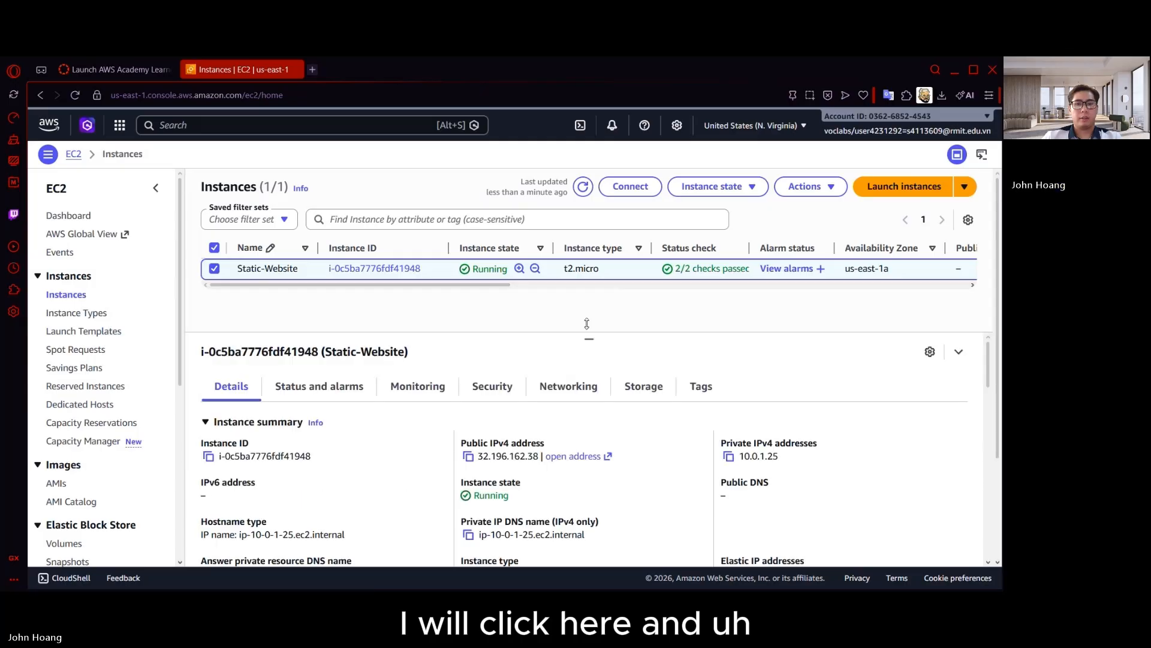
pyautogui.click(468, 457)
pyautogui.click(313, 69)
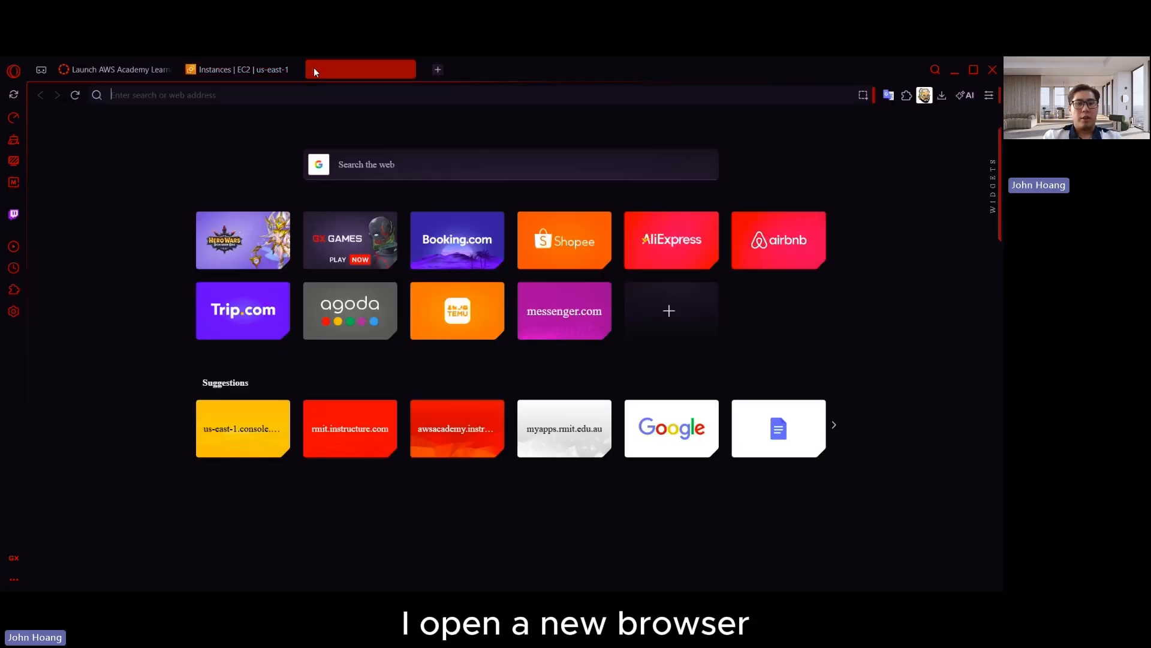
pyautogui.write('http://35.170.78.246')
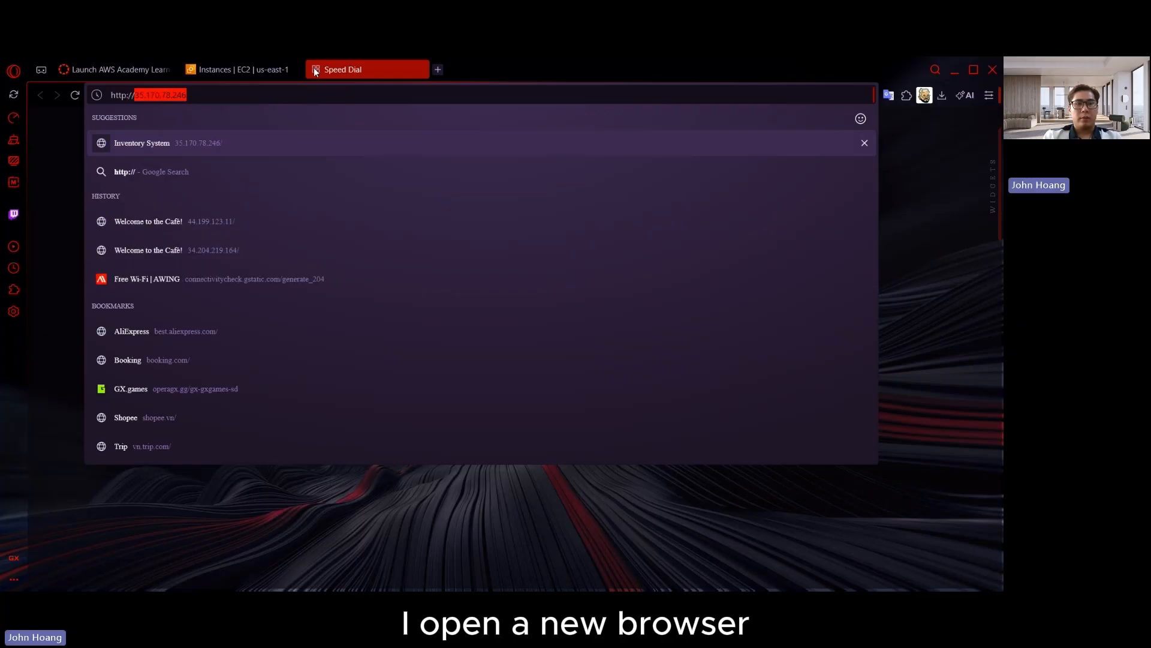
pyautogui.hotkey('ctrl', 'v')
pyautogui.press('Return')
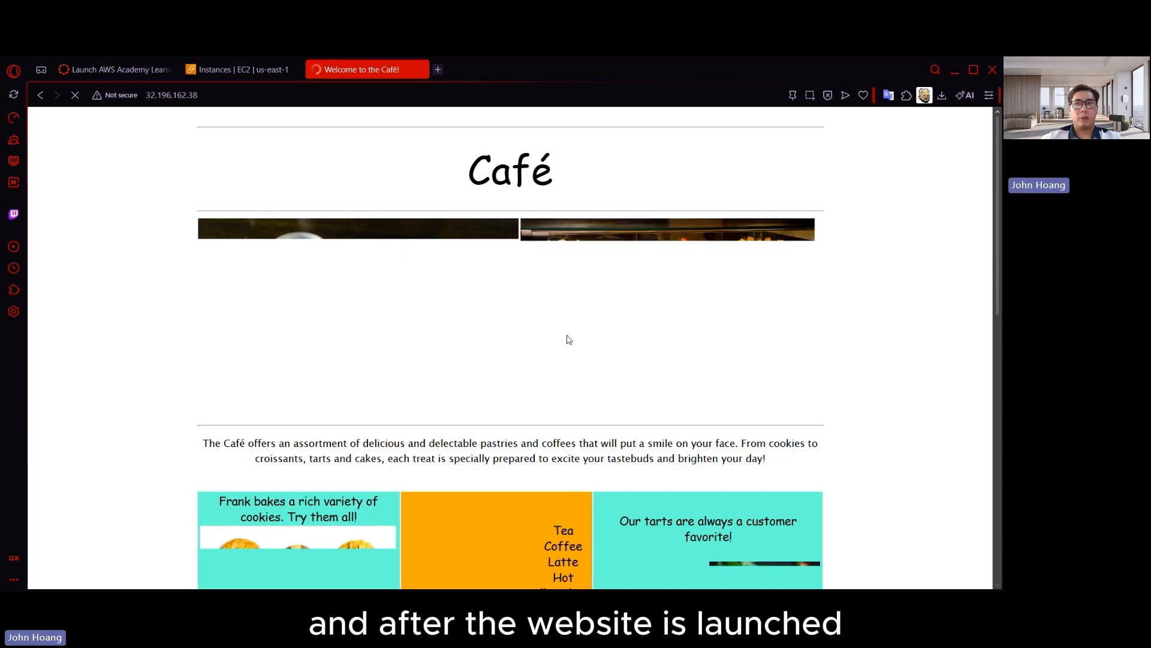
pyautogui.scroll(-5, 516, 379)
pyautogui.scroll(5, 655, 342)
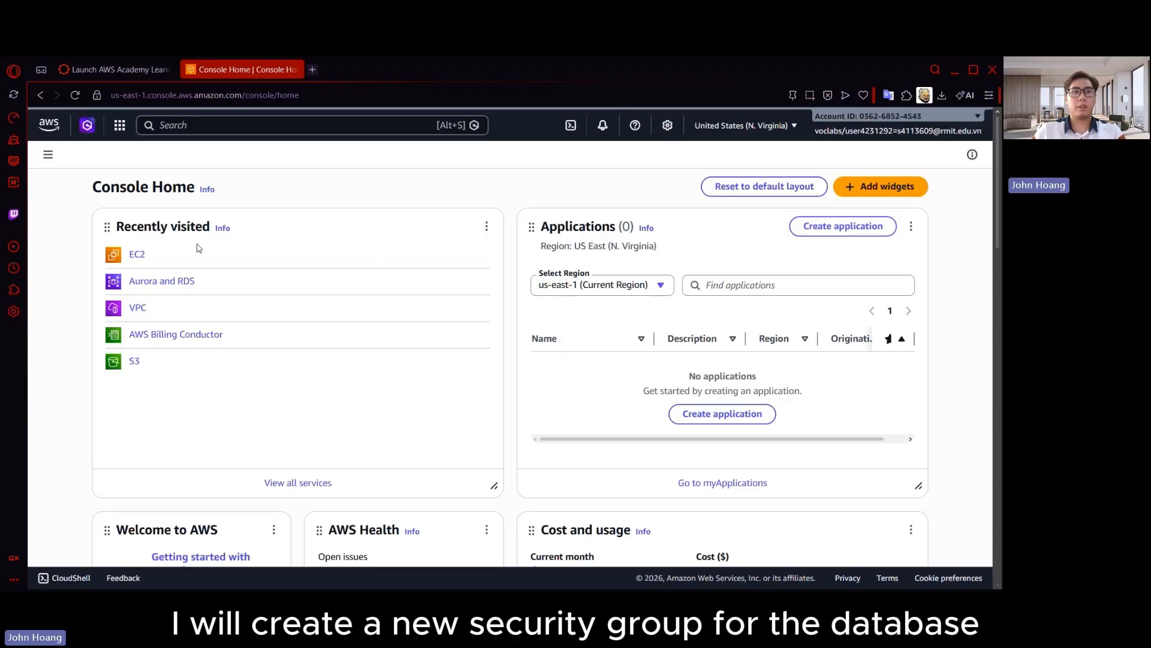
# Go to the EC2 security groups and start creating a new security group
pyautogui.click(137, 253)
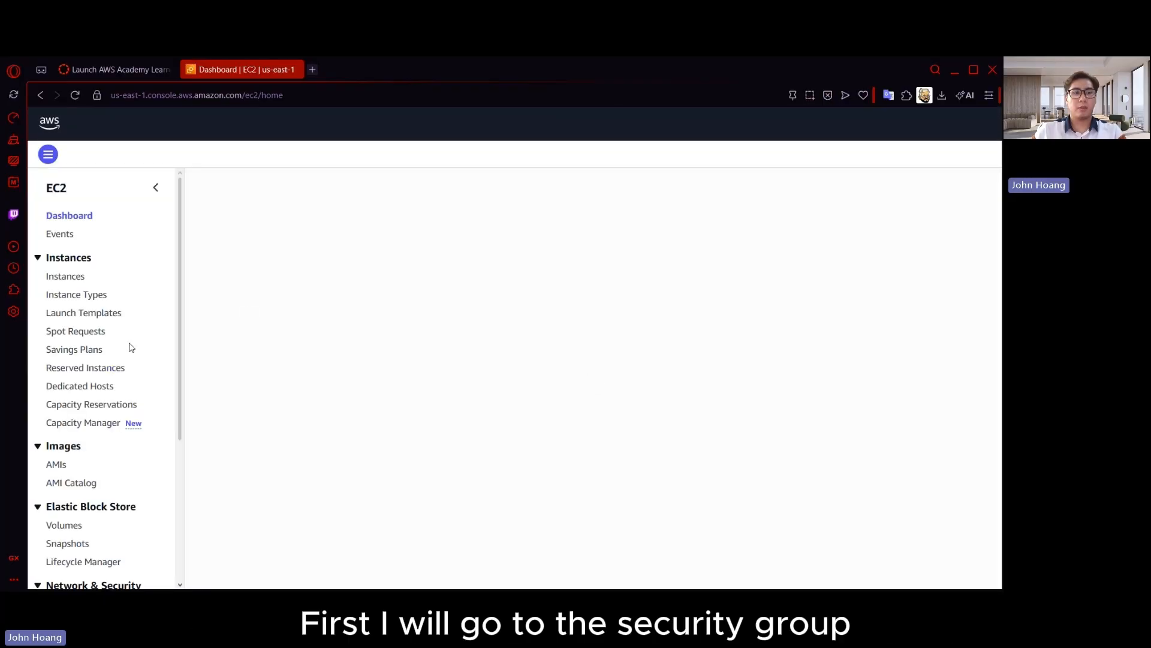
pyautogui.scroll(-3, 131, 347)
pyautogui.click(80, 425)
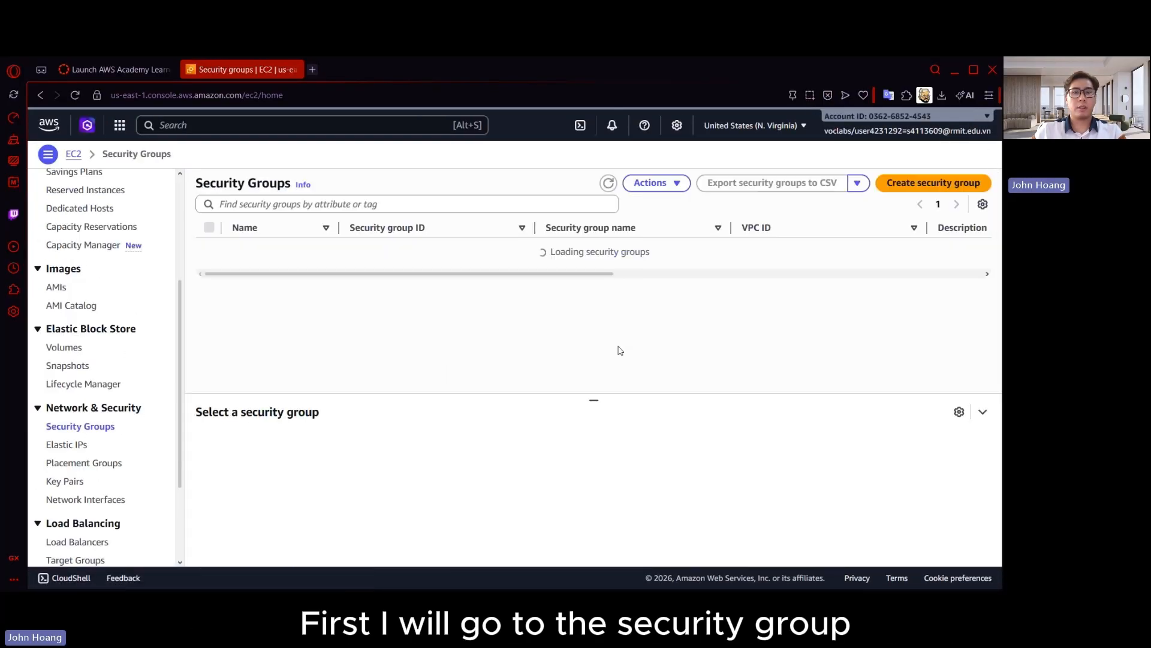
pyautogui.click(935, 183)
# Name the security group DB_SG and enter "Private Security group" as its description
pyautogui.click(180, 272)
pyautogui.write('U')
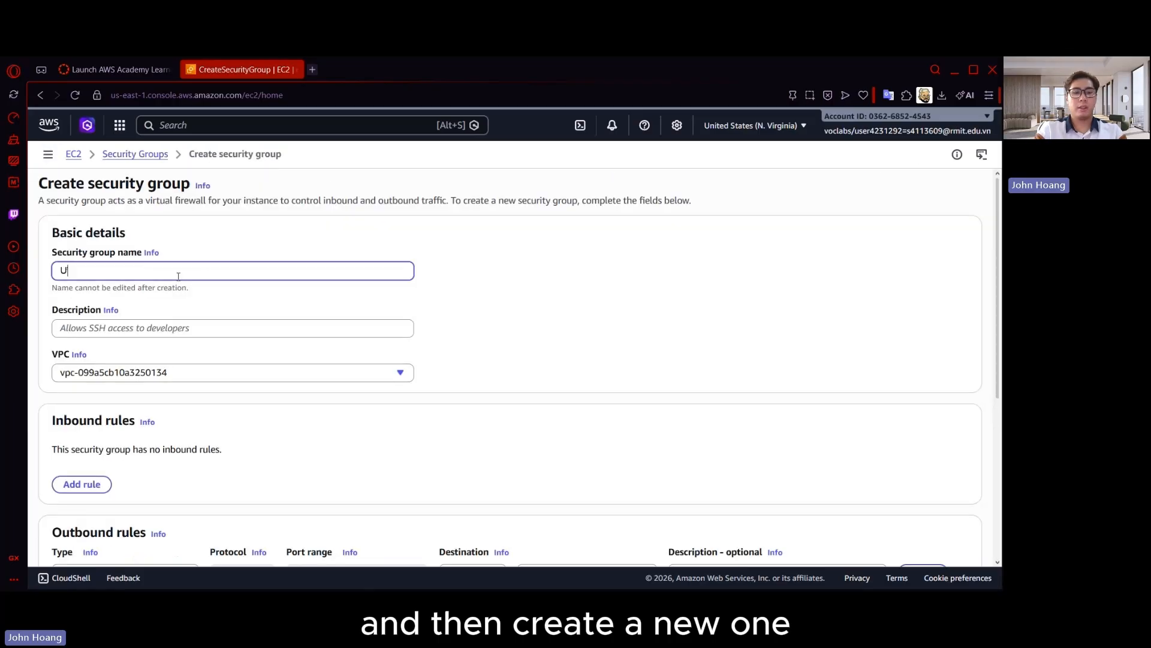
pyautogui.press('BackSpace')
pyautogui.write('DB_S')
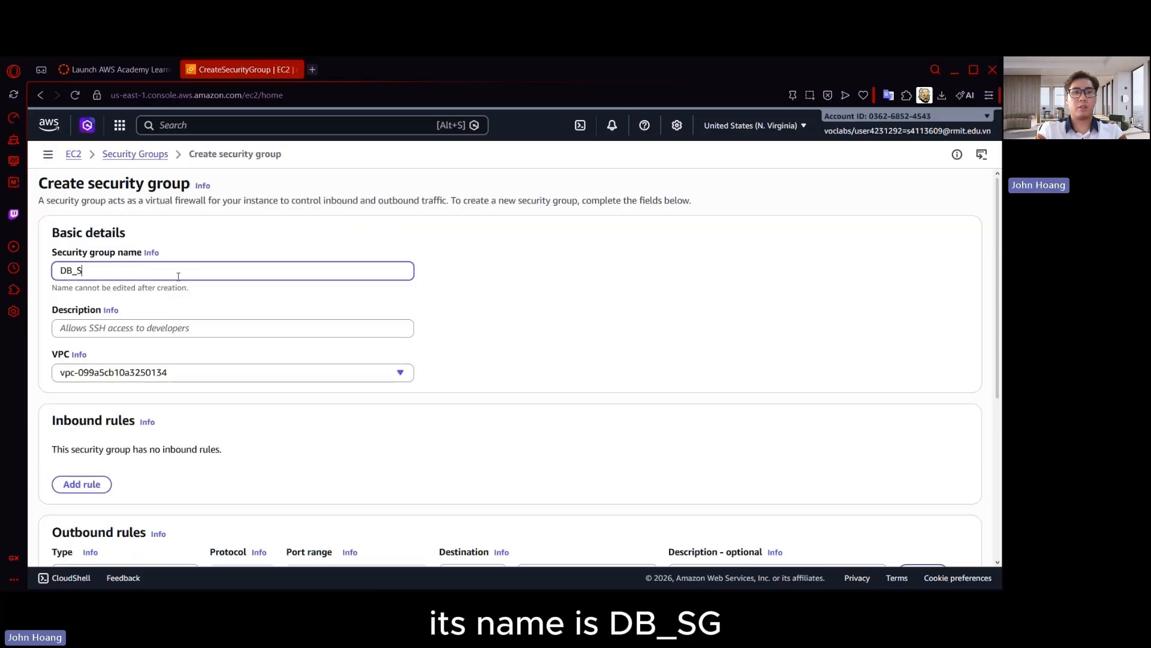
pyautogui.write('G')
pyautogui.press('Tab')
pyautogui.press('Tab')
pyautogui.write('P')
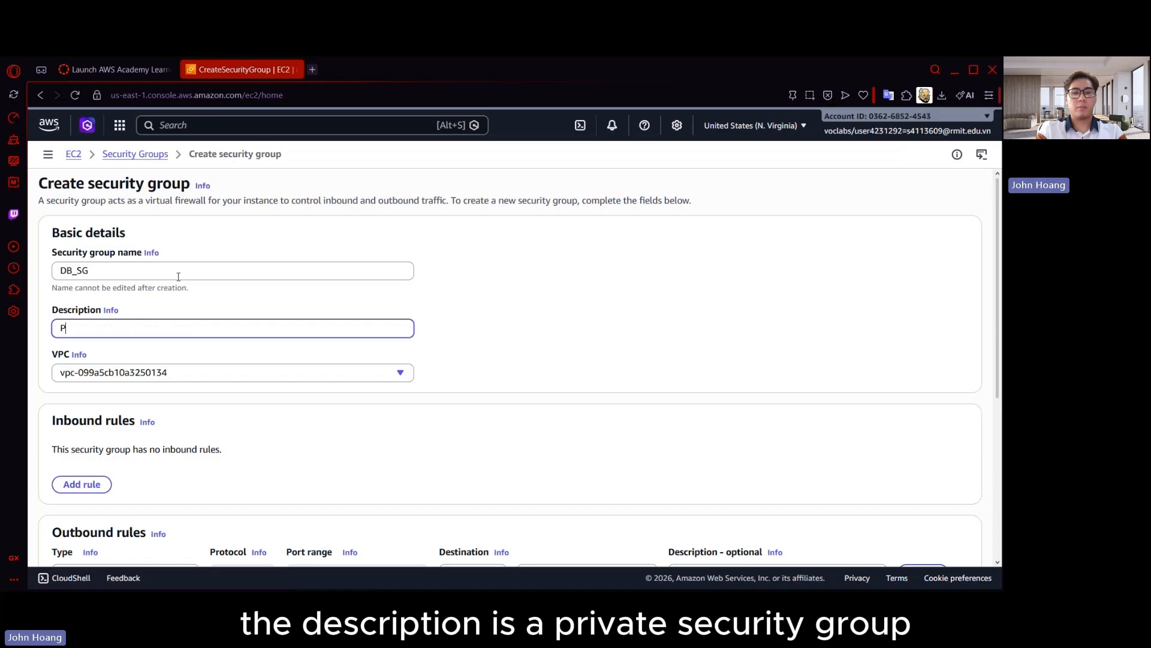
pyautogui.write('rivate Security group')
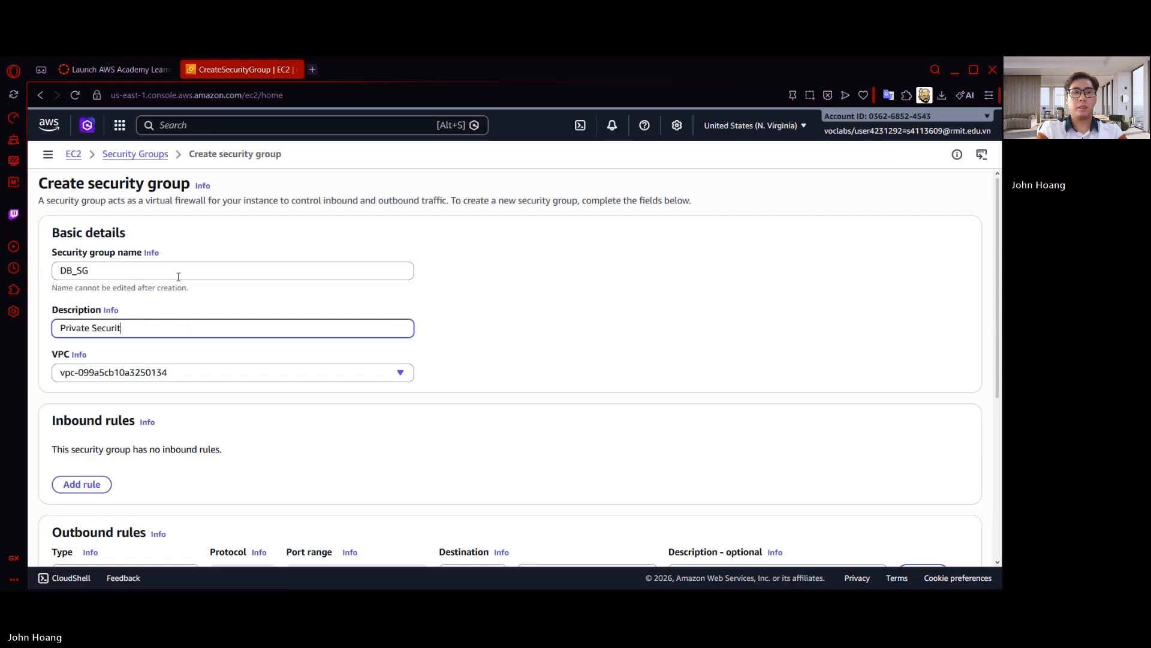
# Assign the DB_SG security group to the custom VPC with the 10.0.0.0/16 range
pyautogui.scroll(-1, 177, 281)
pyautogui.scroll(-2, 177, 281)
pyautogui.click(179, 241)
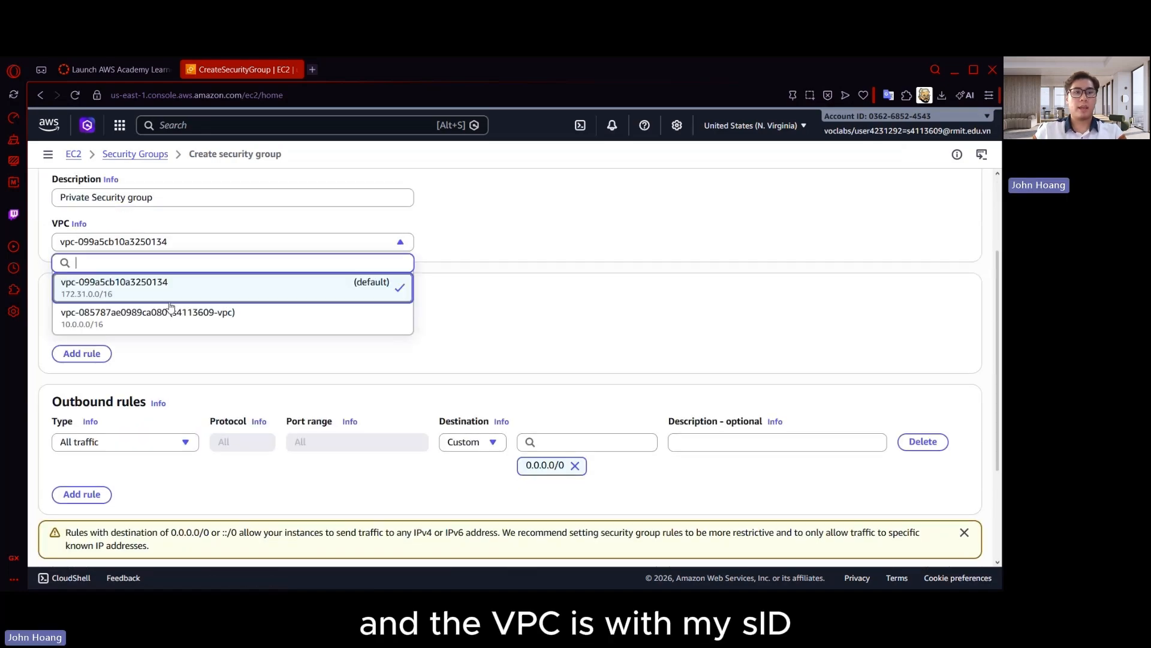
pyautogui.click(150, 309)
# Add a MYSQL/Aurora inbound rule with the Web_SG security group as its source, and create the security group
pyautogui.click(82, 353)
pyautogui.click(129, 330)
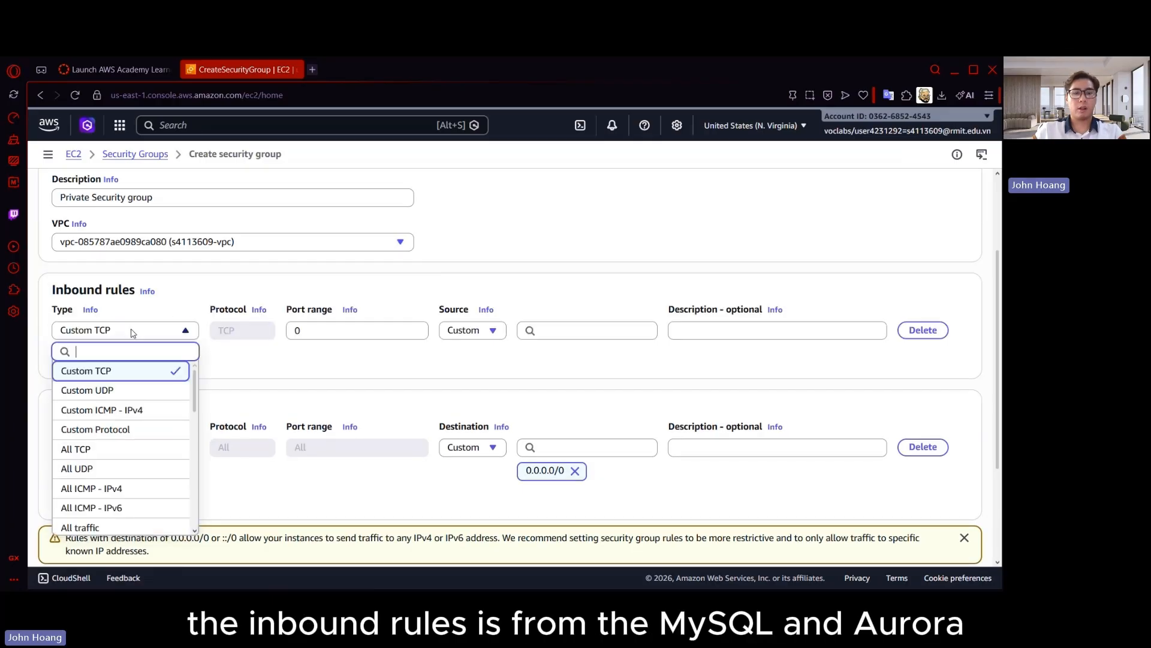
pyautogui.write('My')
pyautogui.click(132, 371)
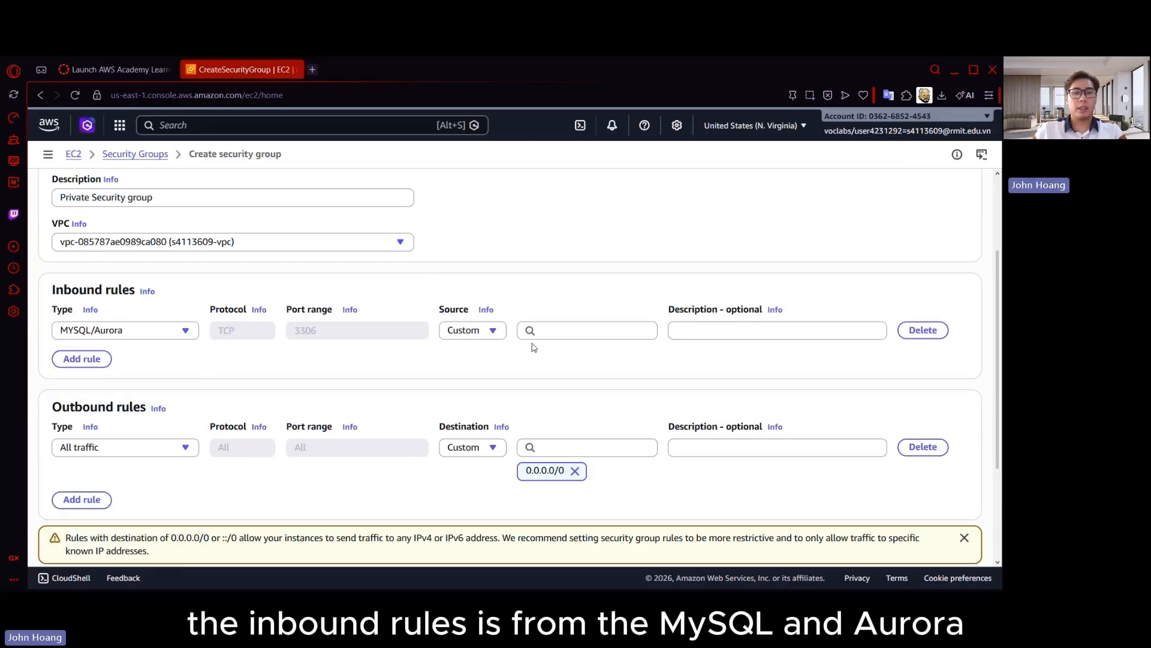
pyautogui.click(570, 330)
pyautogui.write('we')
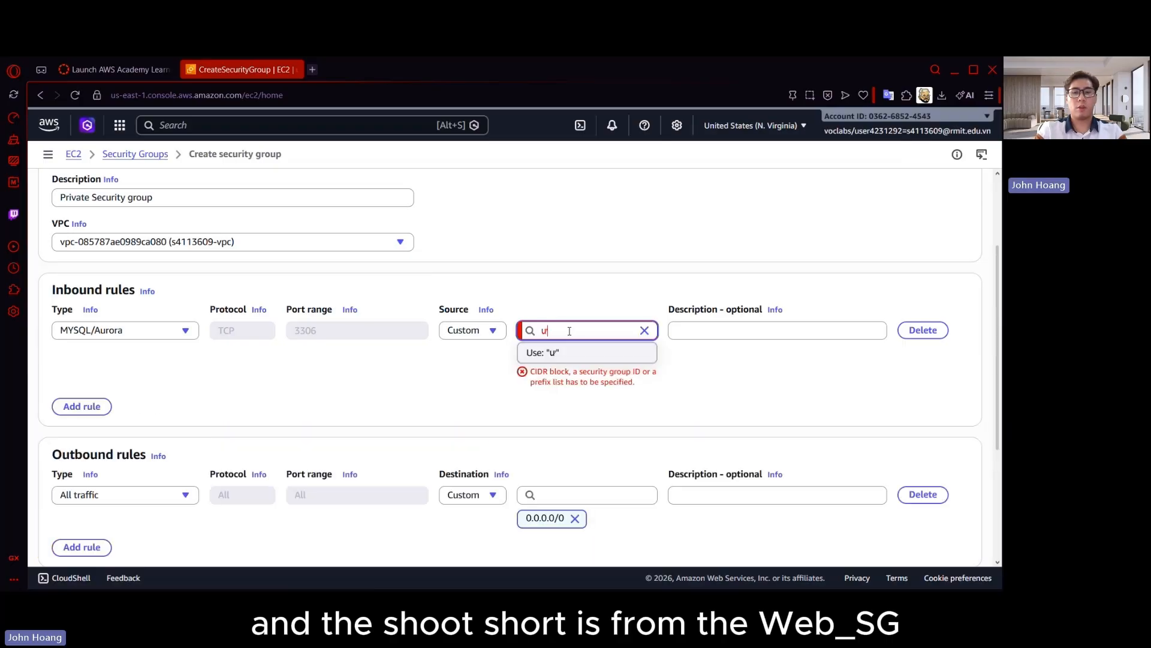
pyautogui.click(586, 391)
pyautogui.scroll(-5, 659, 390)
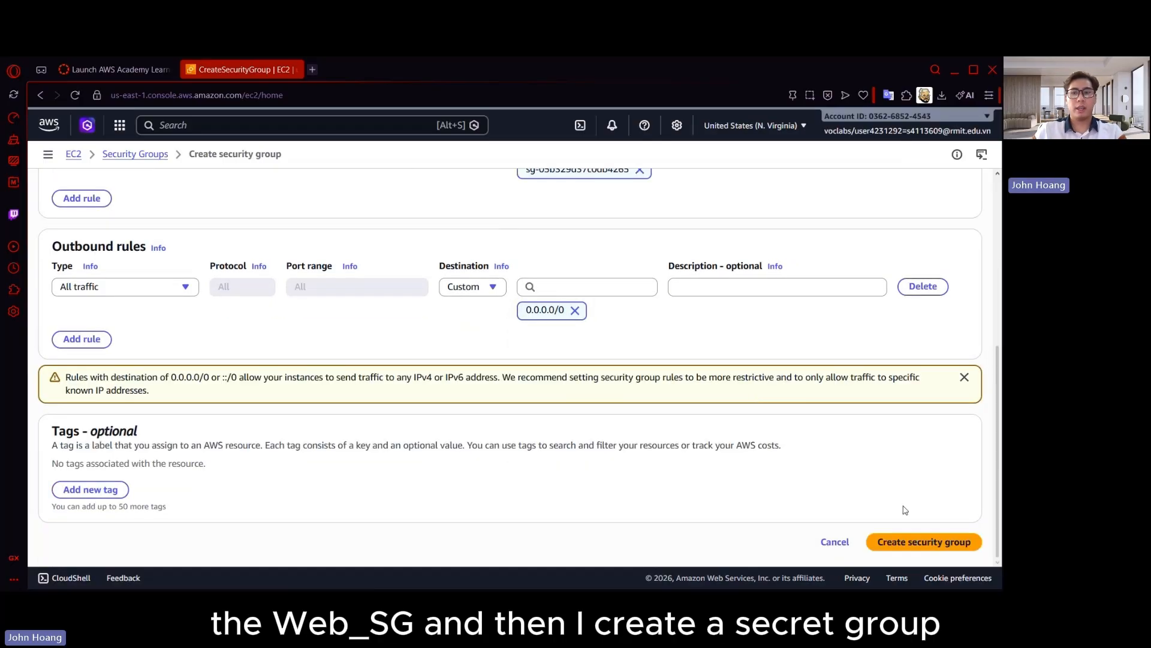
pyautogui.click(914, 546)
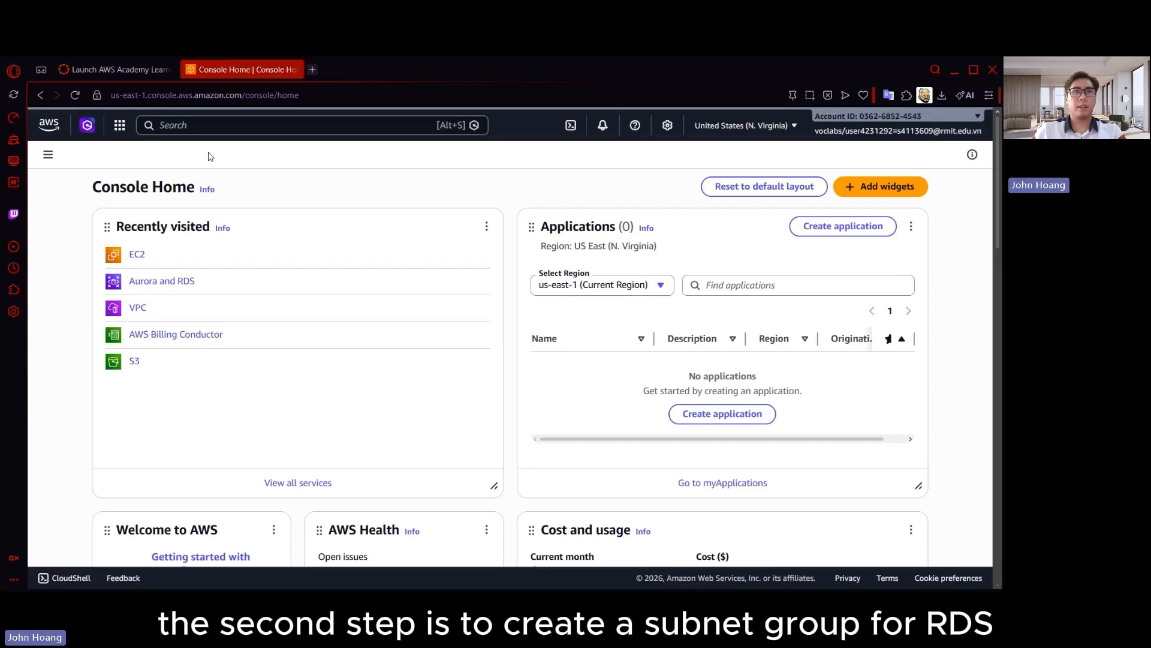
# Open the subnet groups in Aurora and RDS and start creating a DB subnet group
pyautogui.click(188, 278)
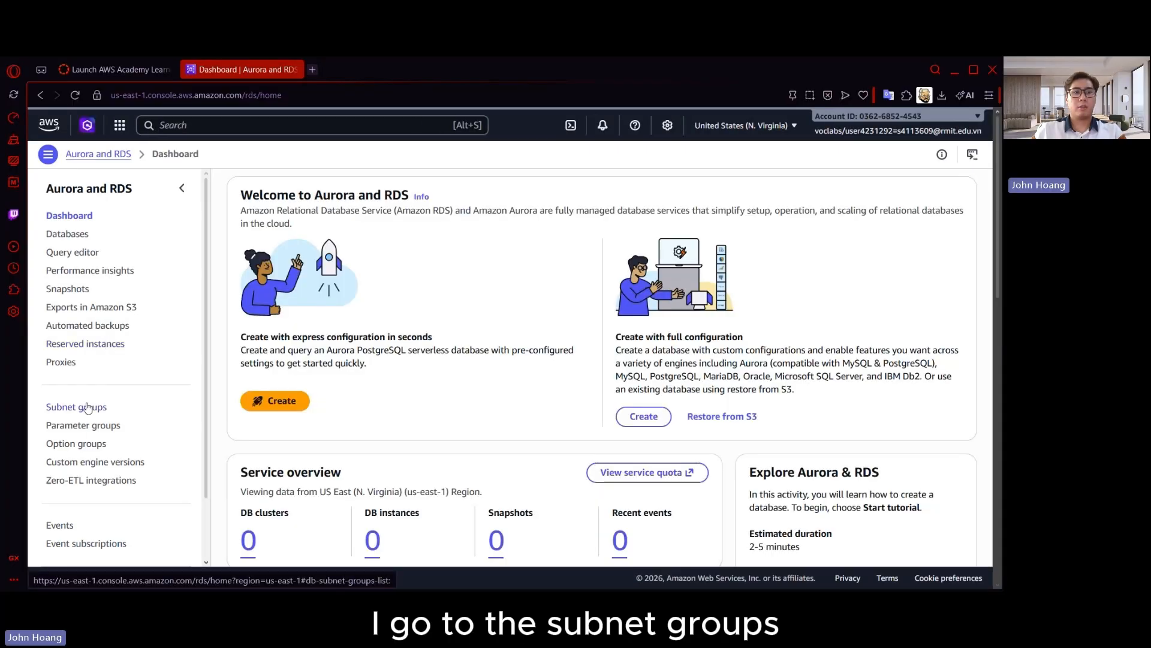
pyautogui.click(81, 406)
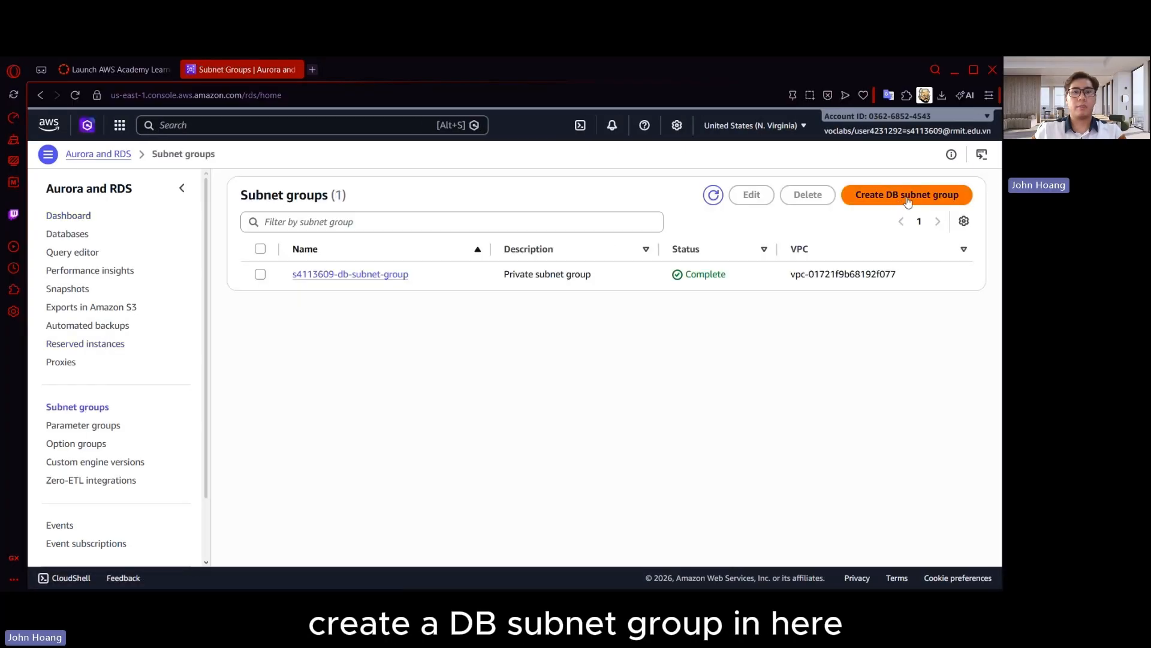
pyautogui.click(904, 197)
# Name the DB subnet group MyDBSubnetGroup and enter "Private Subnet Groups" as its description
pyautogui.click(161, 298)
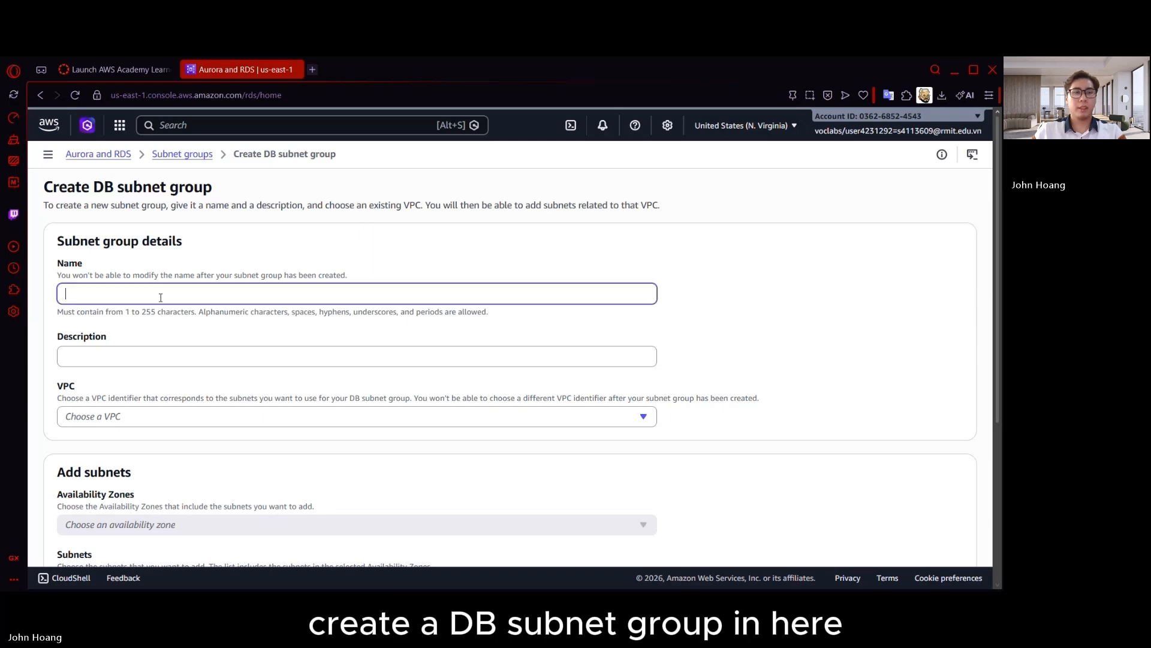
pyautogui.write('MY')
pyautogui.write('y')
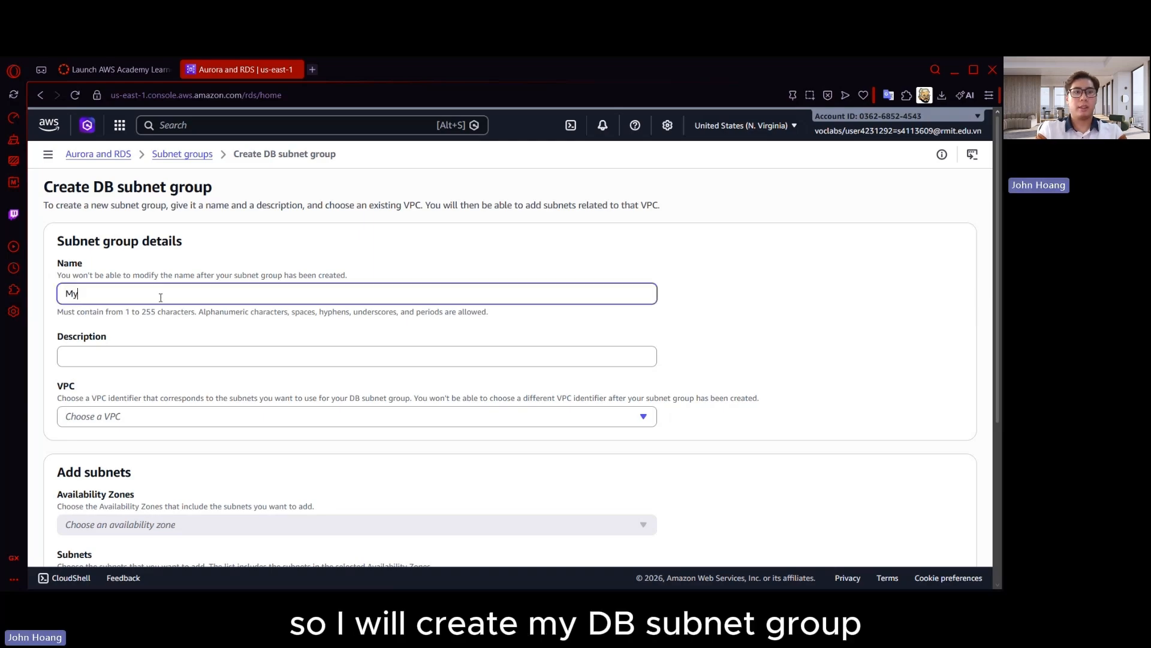
pyautogui.write('DBSubnetGroup')
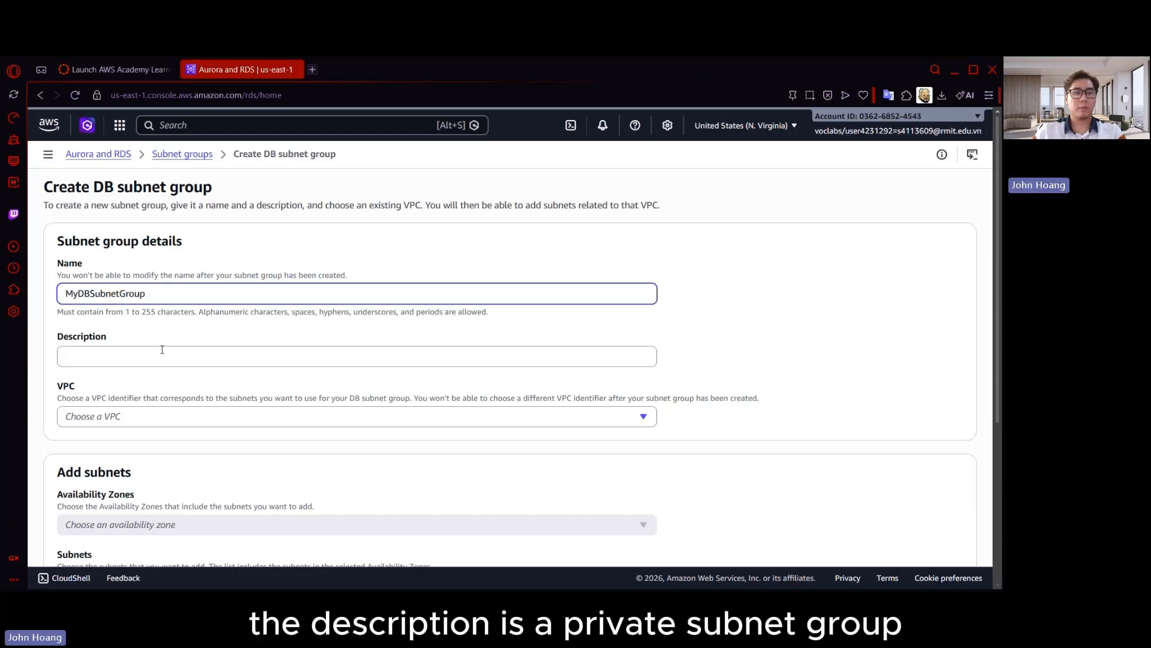
pyautogui.click(168, 358)
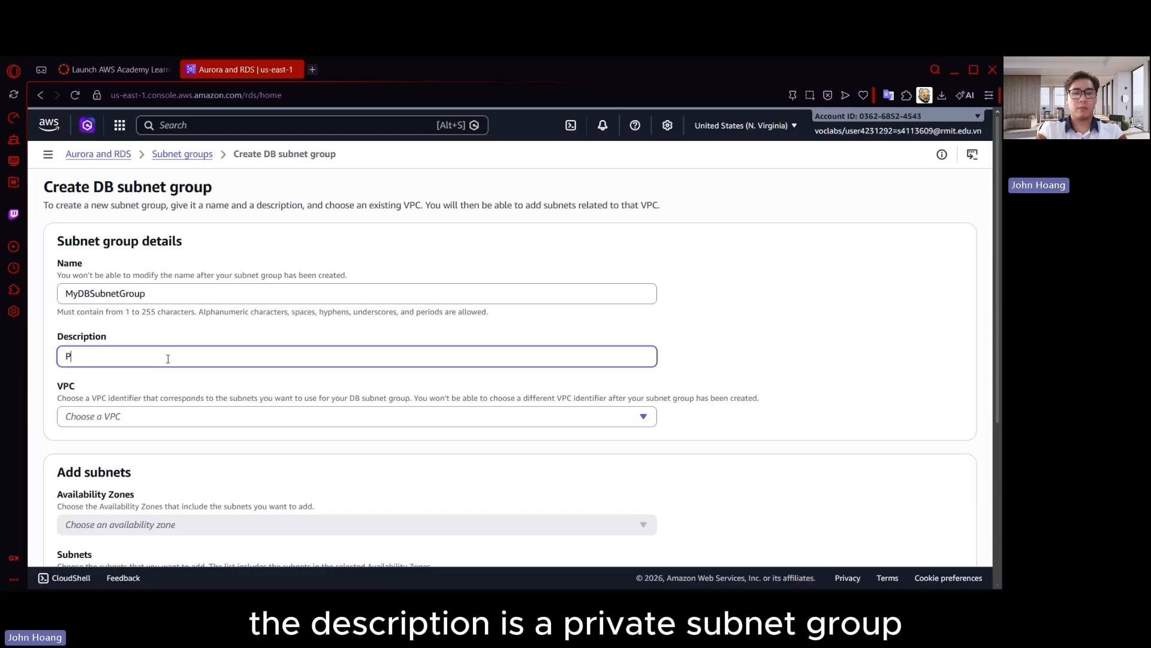
pyautogui.write('Private Subnet Groups')
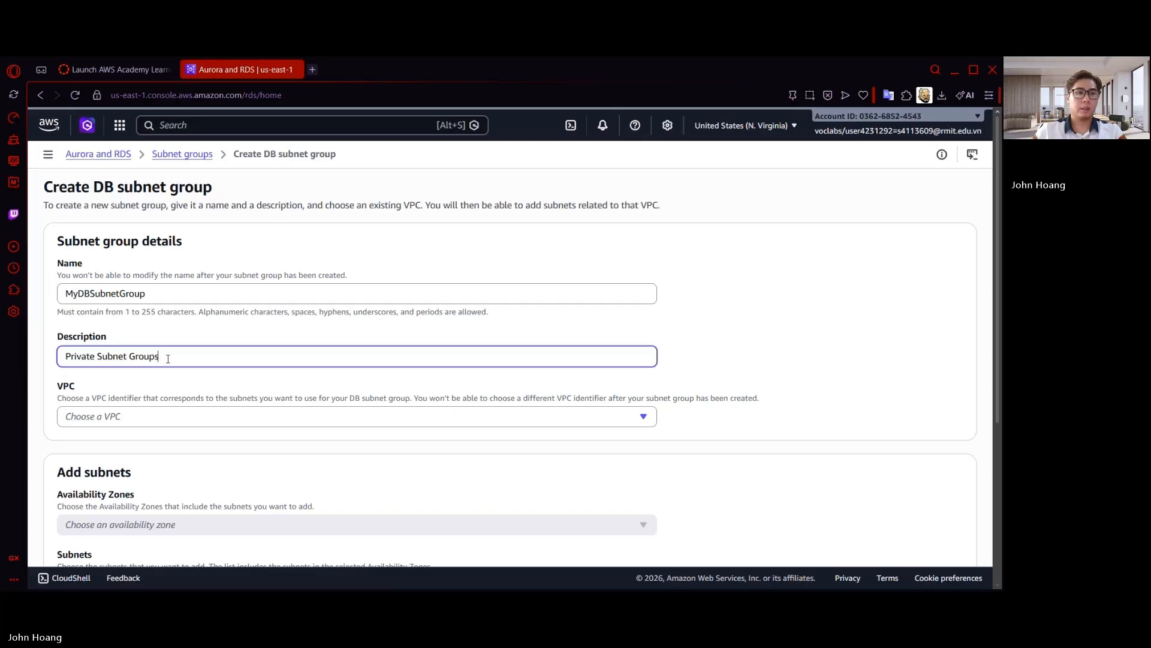
# Choose the non-default VPC for the subnet group and include the us-east-1a and us-east-1b availability zones
pyautogui.scroll(-2, 162, 326)
pyautogui.click(176, 287)
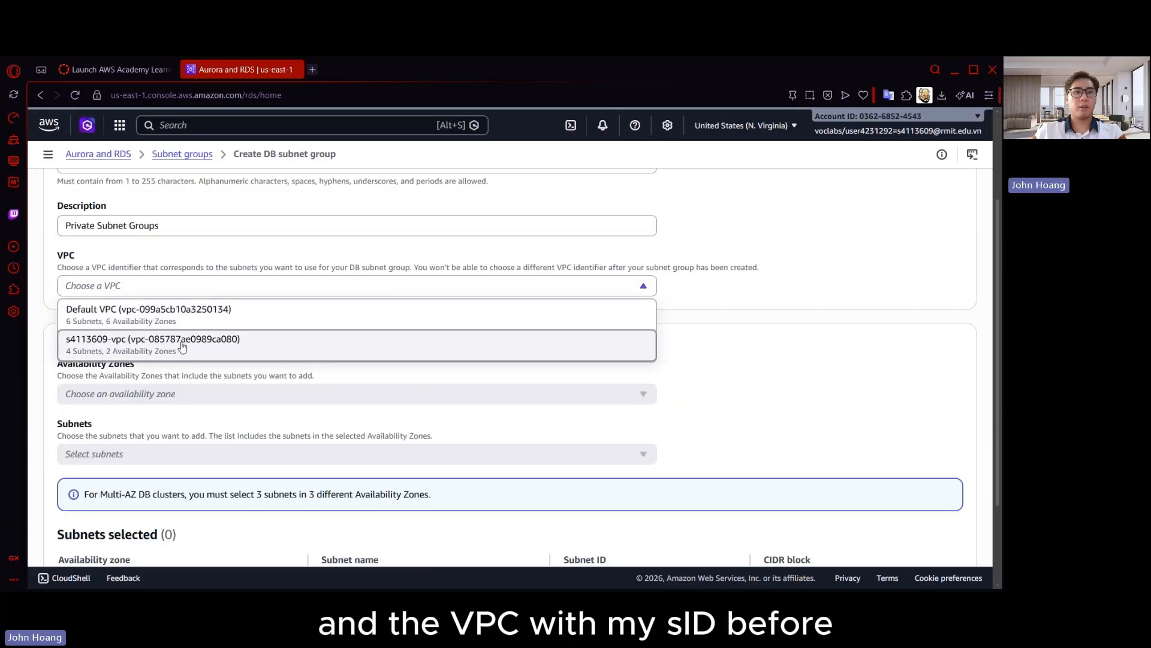
pyautogui.click(183, 347)
pyautogui.scroll(-2, 264, 313)
pyautogui.click(173, 283)
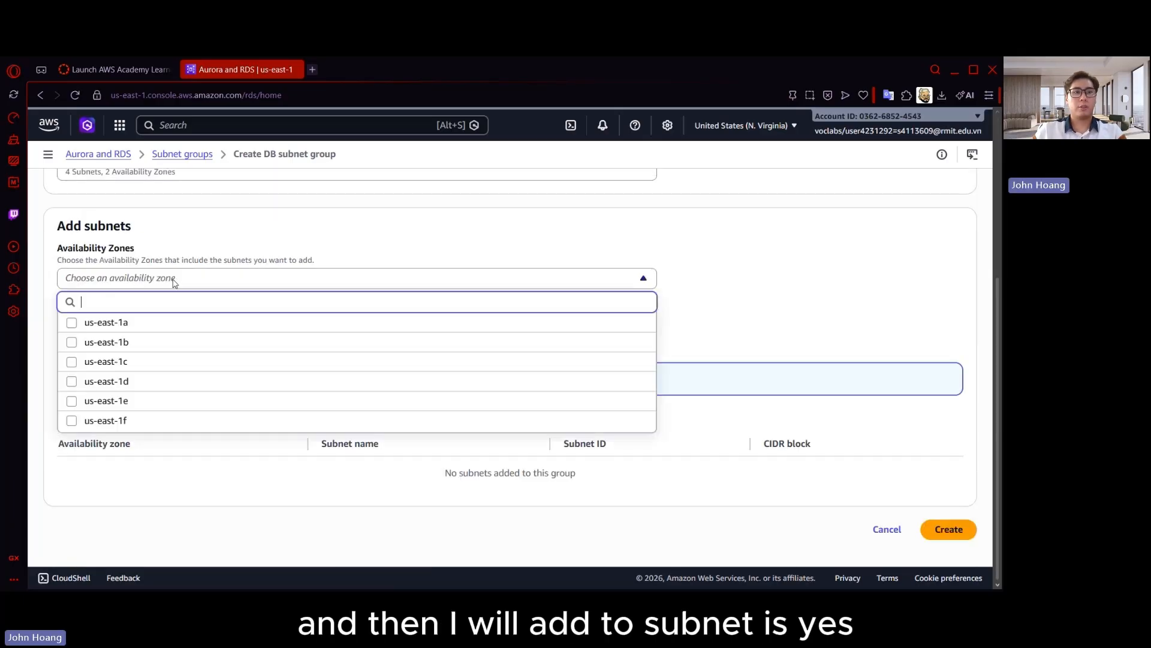
pyautogui.click(71, 324)
pyautogui.click(71, 342)
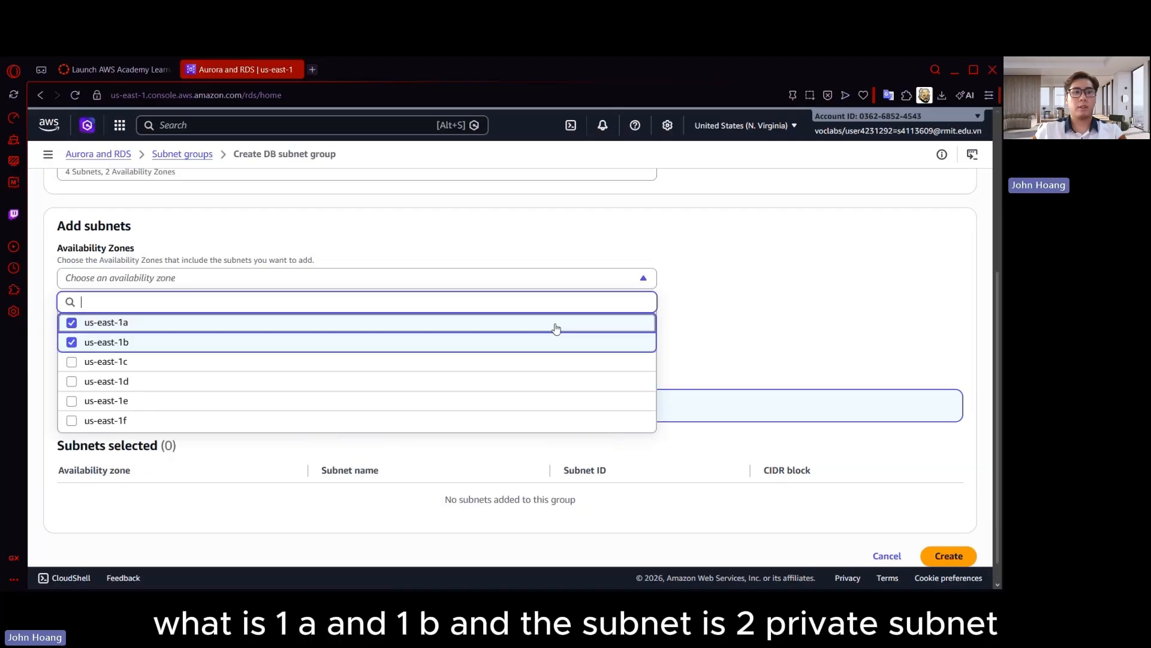
pyautogui.click(743, 286)
# Add Private-Subnet-1 and Private-Subnet-2 to the DB subnet group and create the group
pyautogui.scroll(-1, 270, 429)
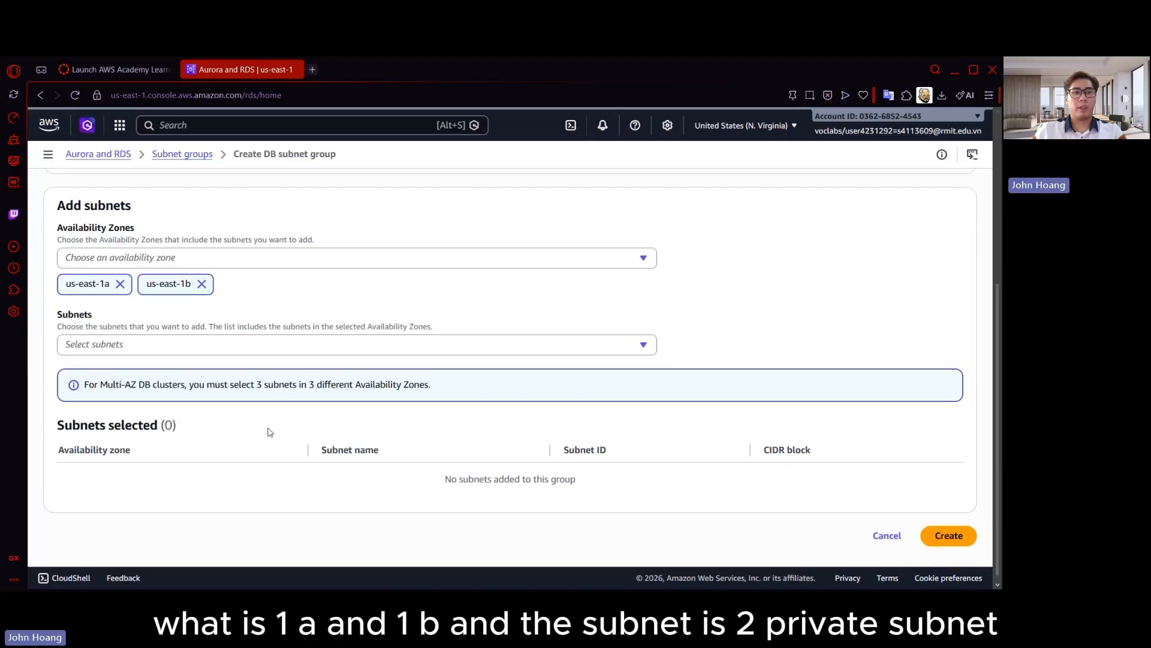
pyautogui.click(248, 345)
pyautogui.click(153, 415)
pyautogui.click(150, 494)
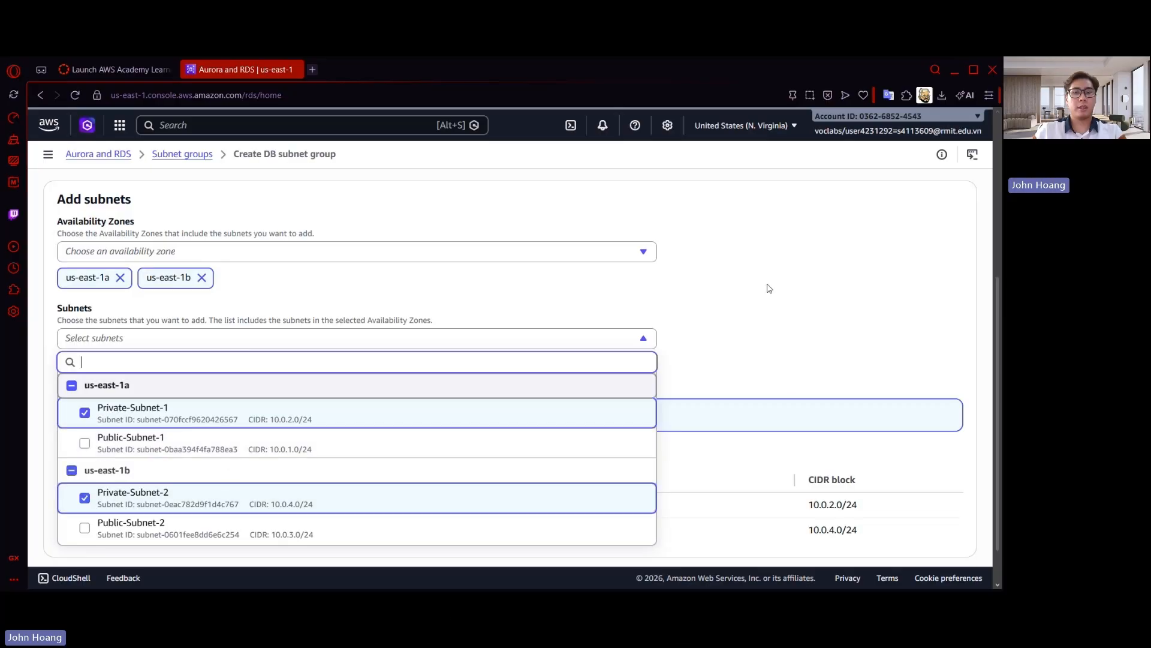
pyautogui.click(833, 376)
pyautogui.scroll(-1, 832, 377)
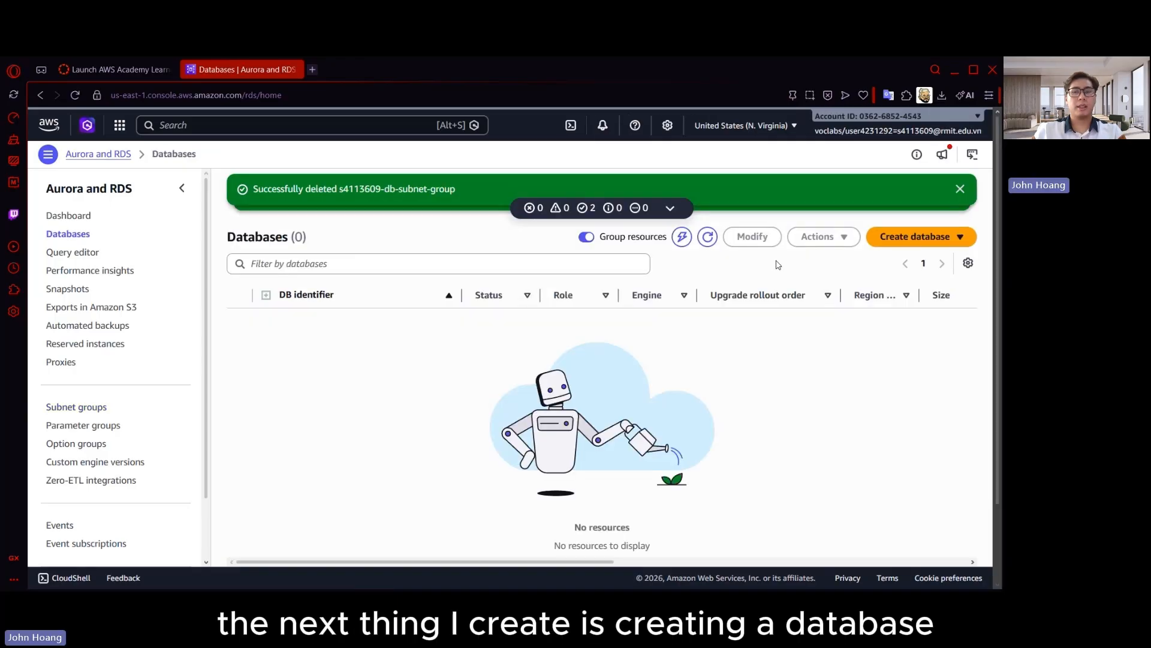
# Start a new database with full configuration, using the MySQL engine and the Sandbox template
pyautogui.click(916, 236)
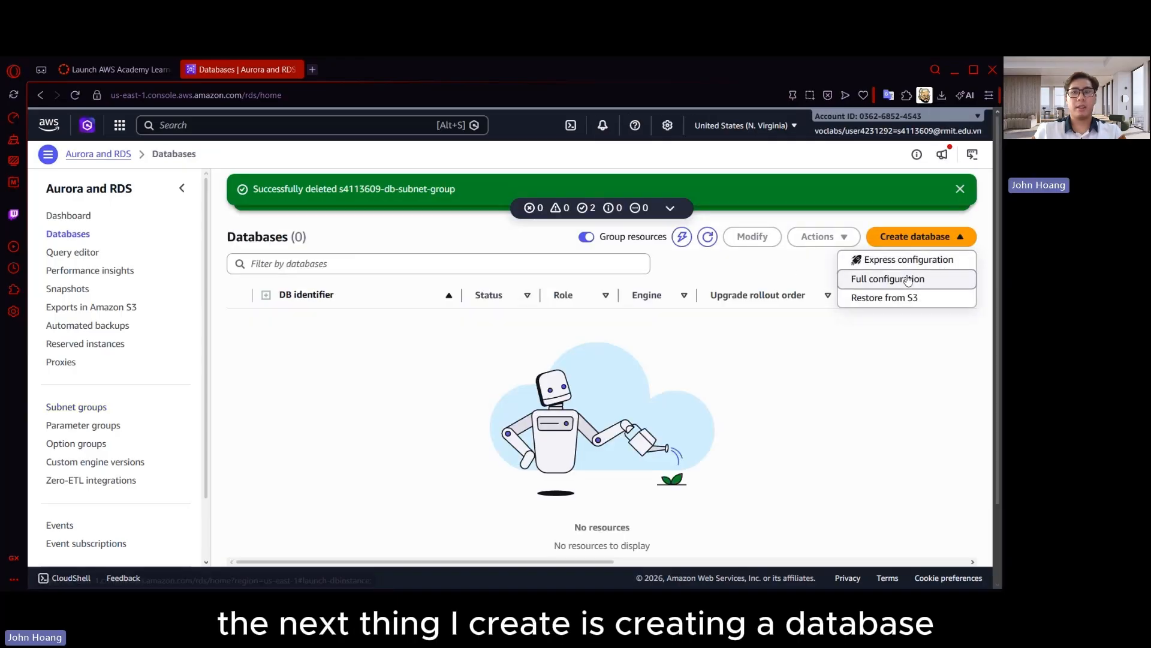
pyautogui.click(876, 278)
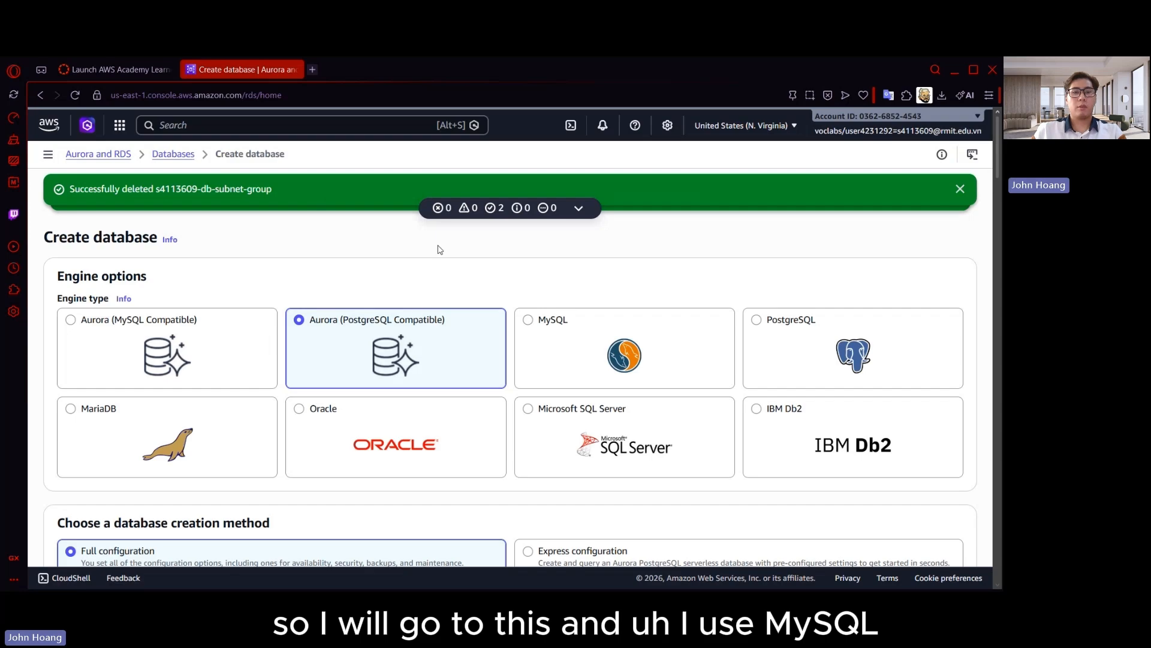
pyautogui.scroll(-1, 594, 257)
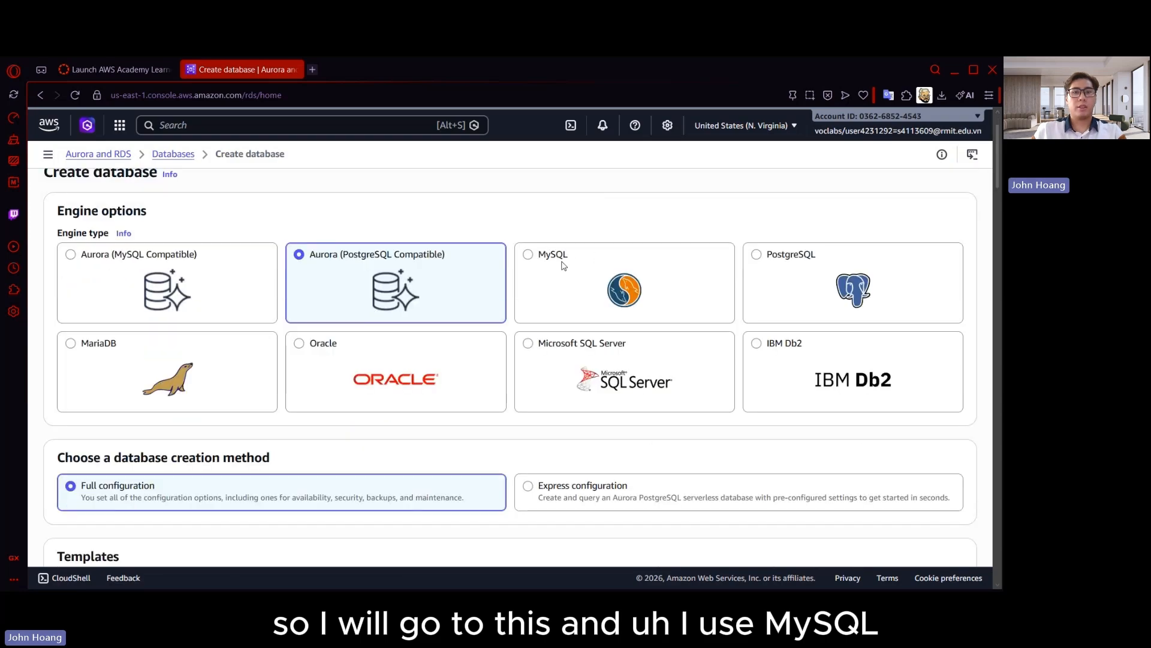
pyautogui.click(530, 258)
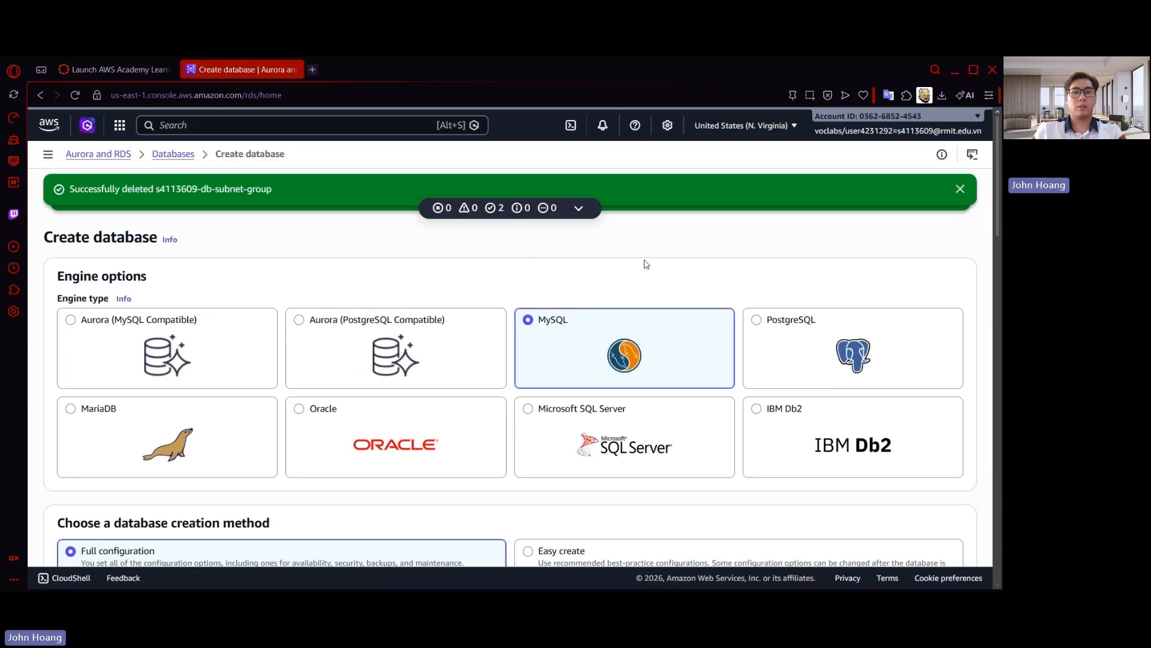
pyautogui.scroll(-4, 540, 263)
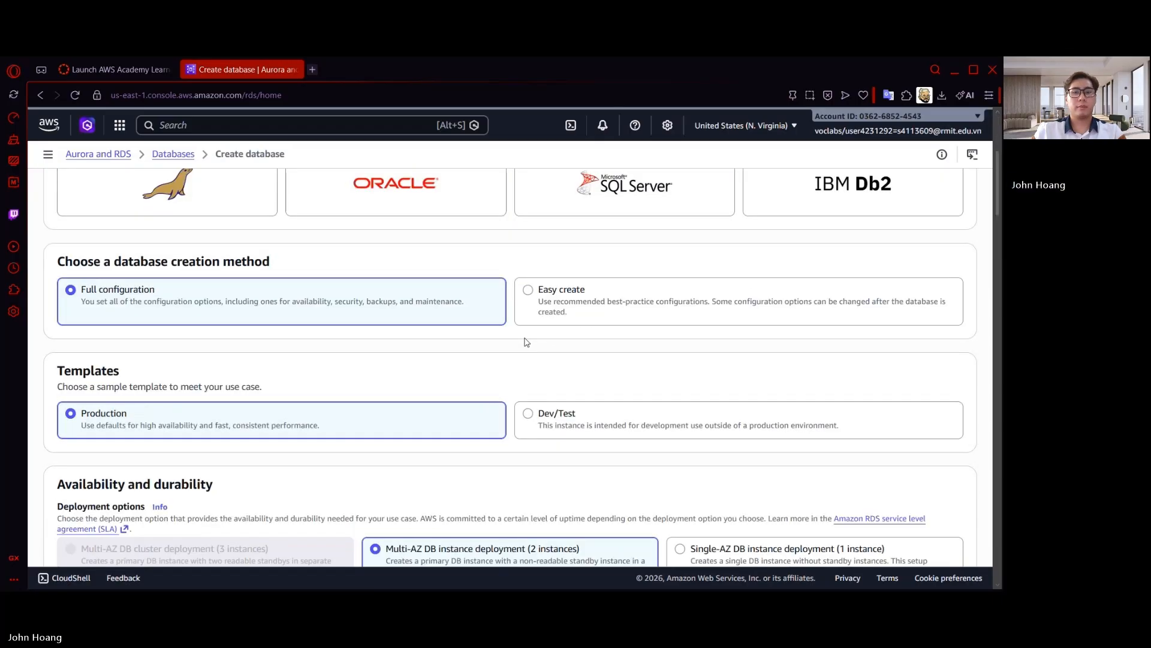
pyautogui.click(683, 416)
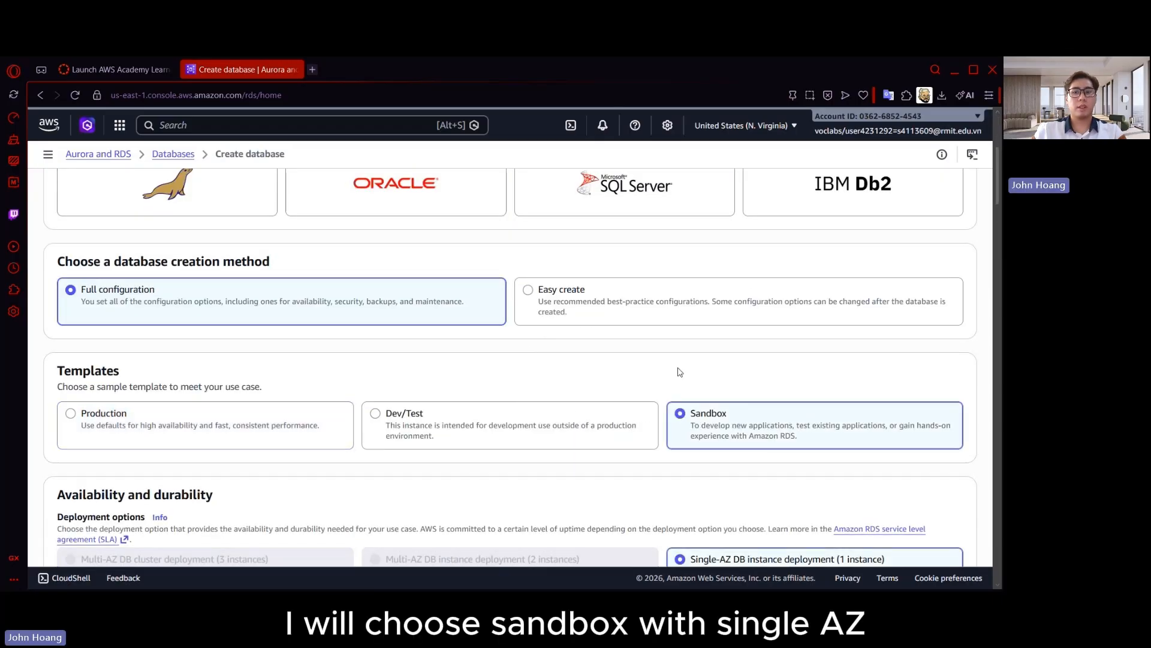
# Set the database engine version to MySQL 5.7.44-rds.20260212
pyautogui.scroll(-4, 678, 372)
pyautogui.scroll(-4, 491, 391)
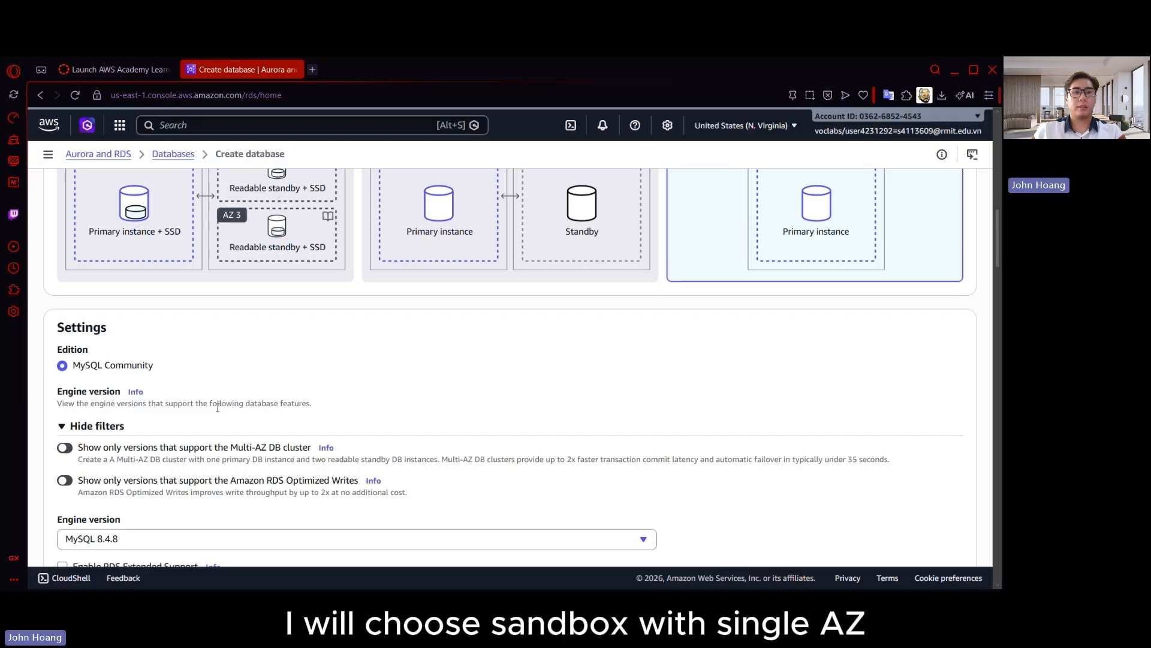
pyautogui.scroll(-3, 217, 406)
pyautogui.click(226, 342)
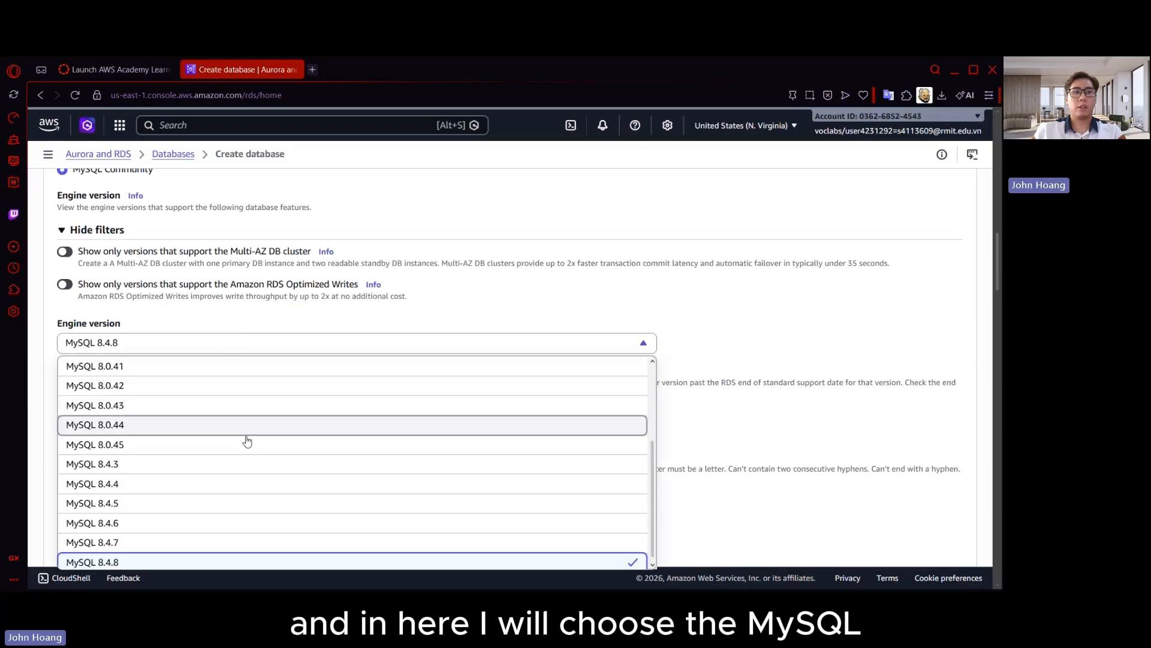
pyautogui.scroll(3, 247, 441)
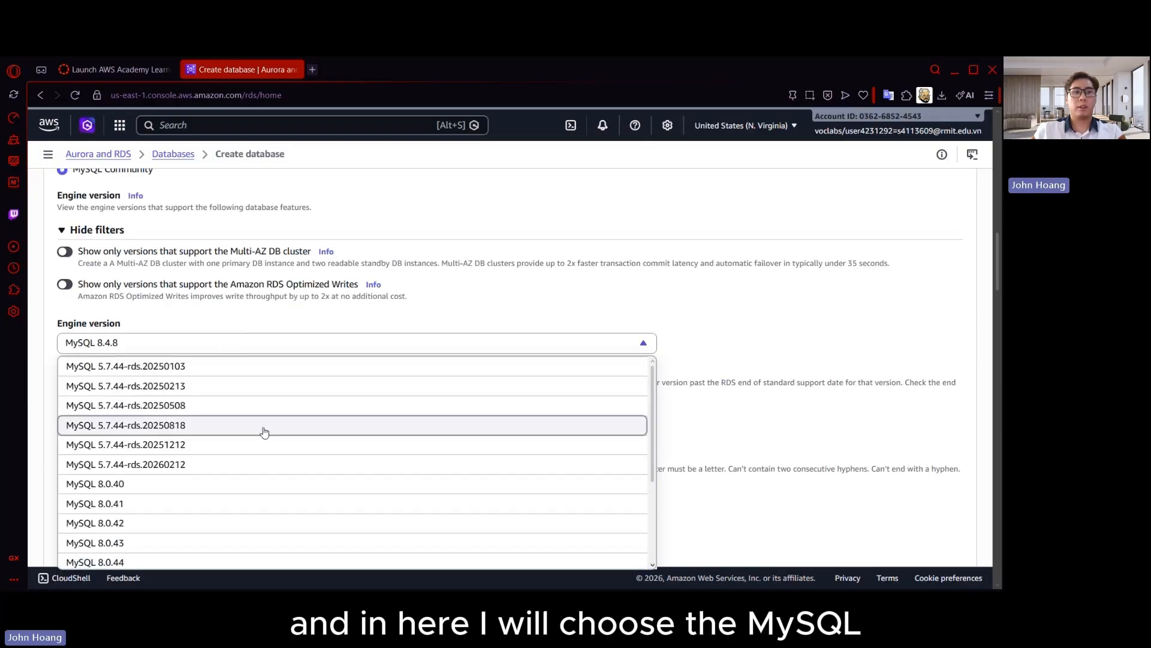
pyautogui.click(156, 465)
# Replace the default DB instance identifier with dynamic-db
pyautogui.scroll(-1, 234, 354)
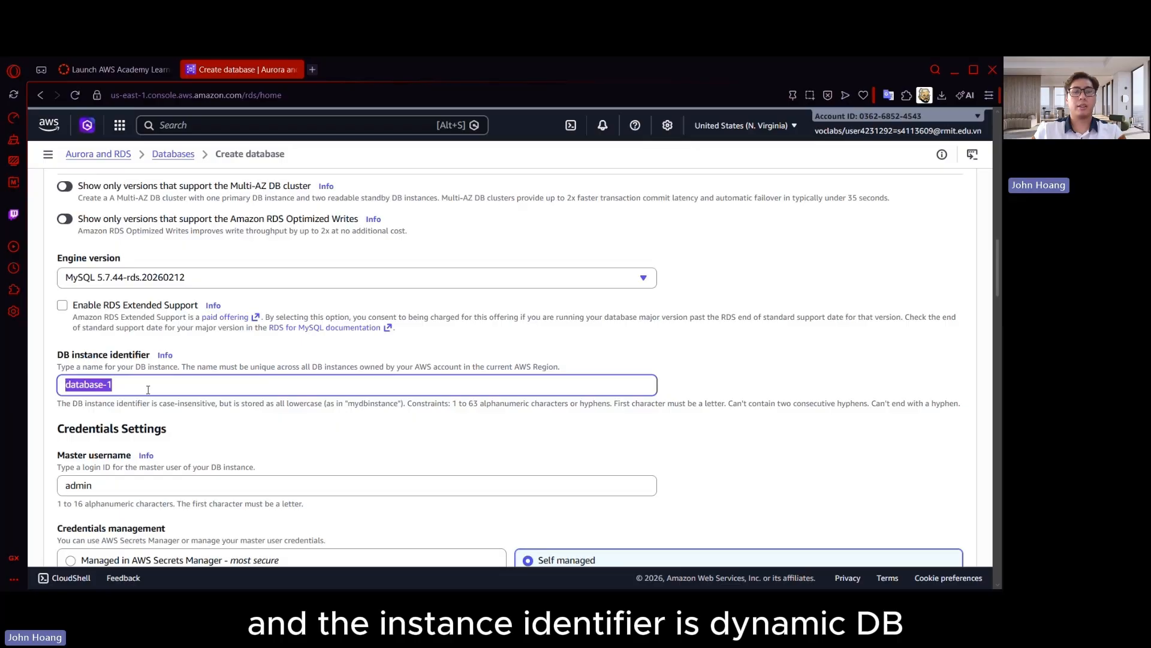
pyautogui.write('dyna')
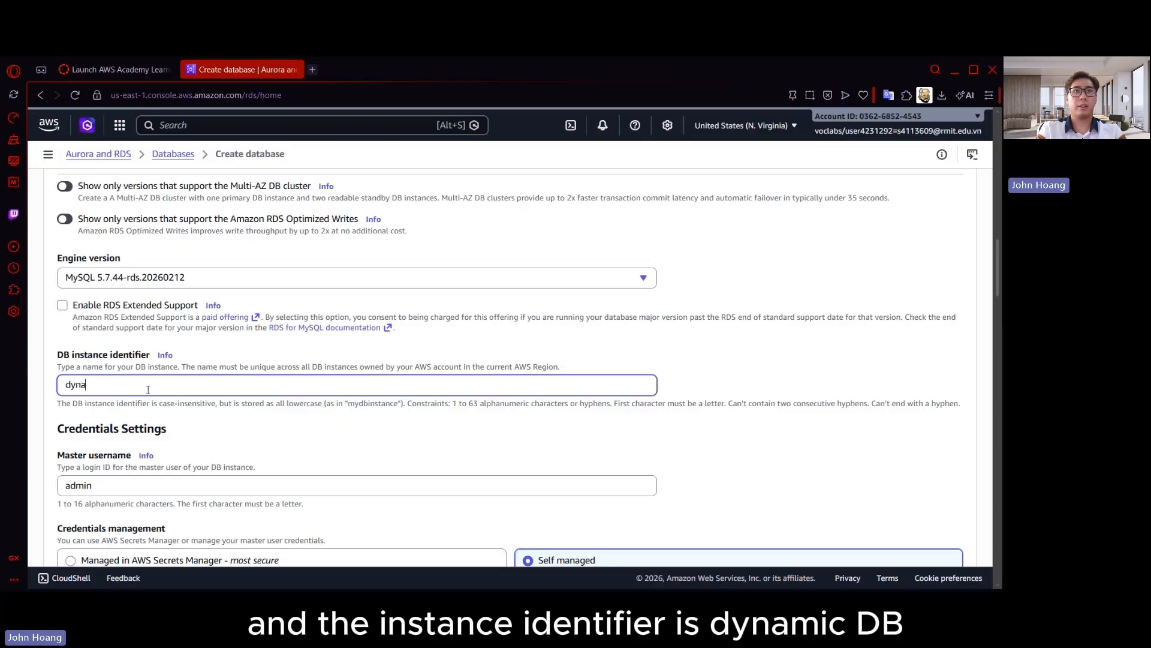
pyautogui.write('mic-db')
# Enter the master password for the database's admin user and repeat it in the confirmation field
pyautogui.scroll(-3, 148, 390)
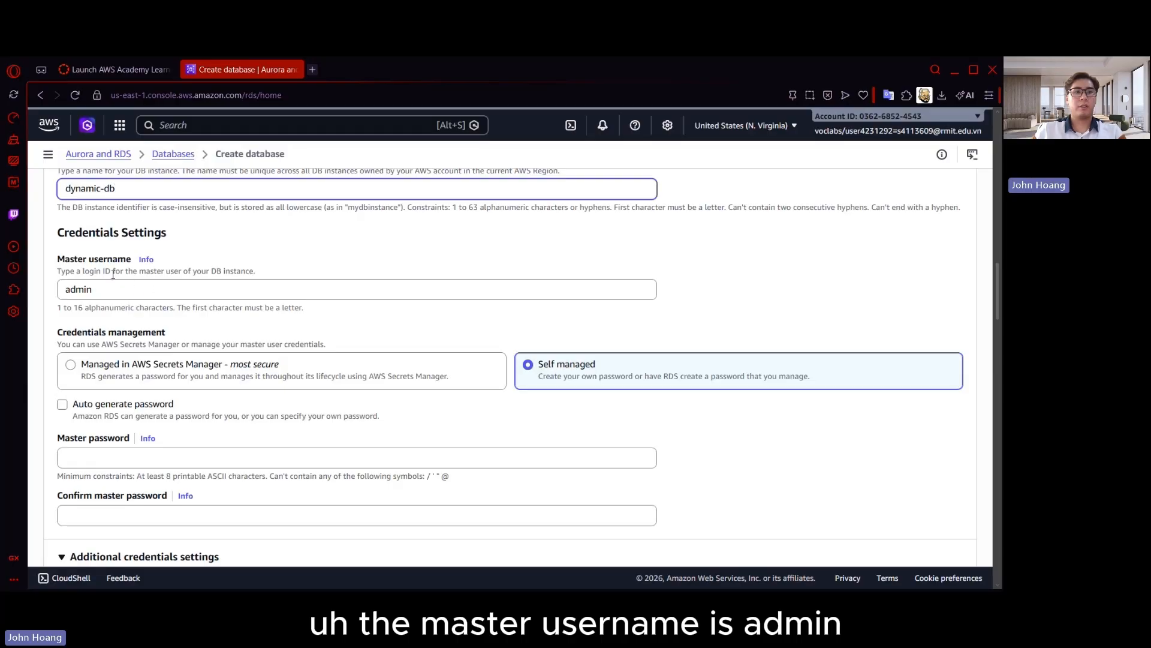
pyautogui.scroll(-1, 162, 289)
pyautogui.click(123, 393)
pyautogui.write('ad')
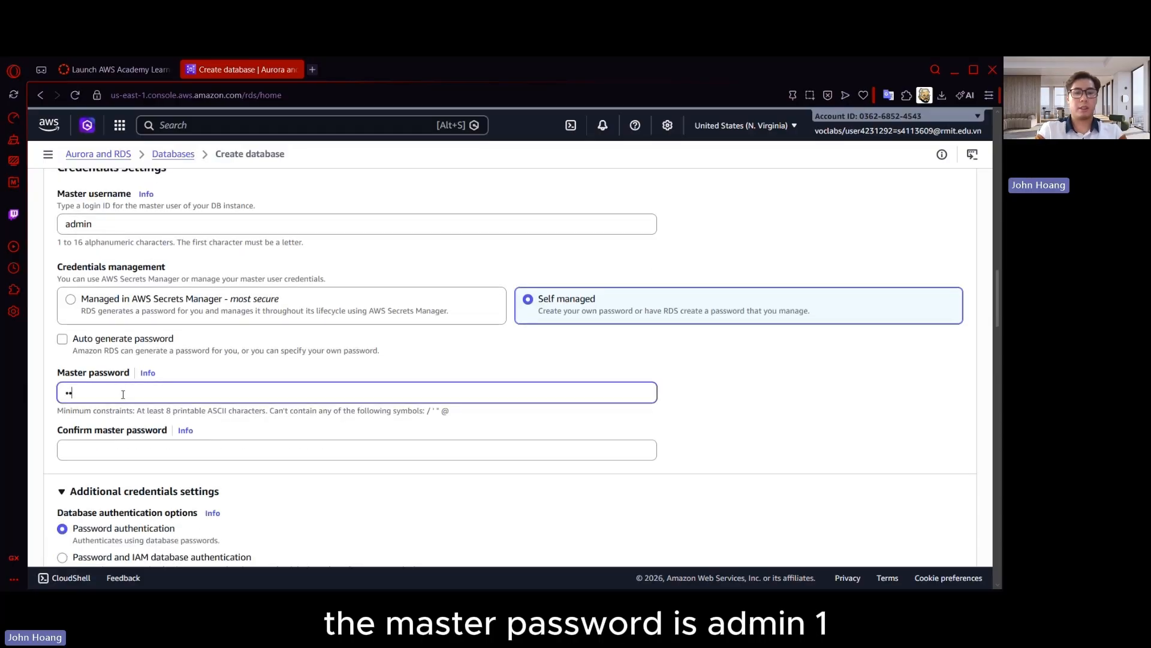
pyautogui.write('min12345')
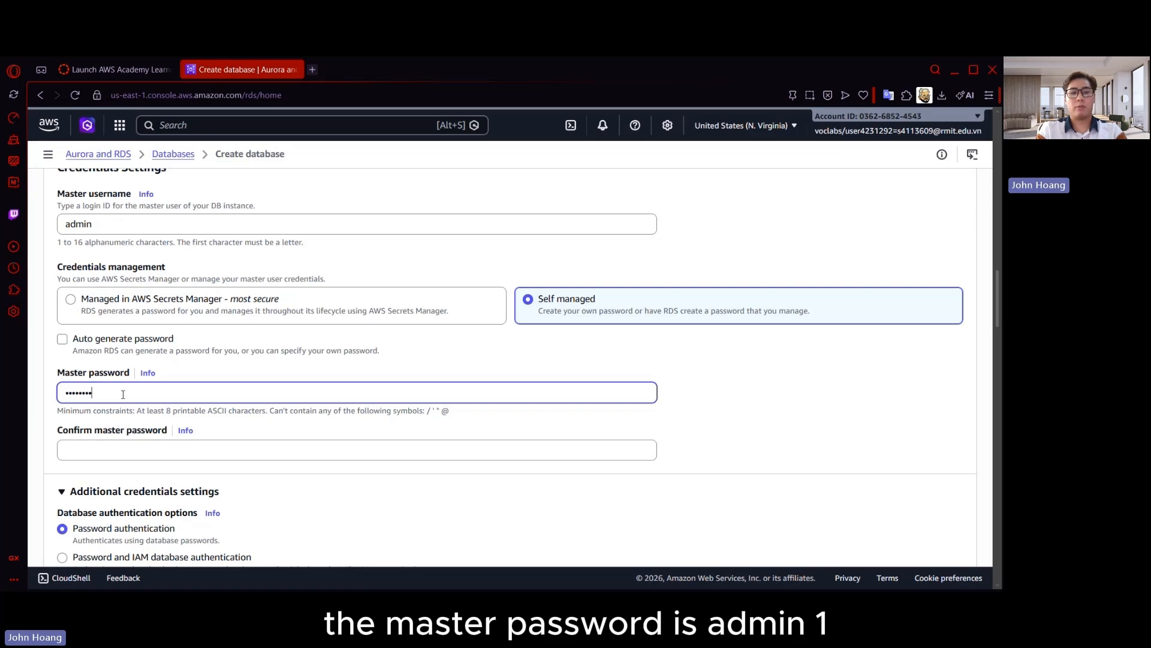
pyautogui.click(117, 455)
pyautogui.write('admin1234')
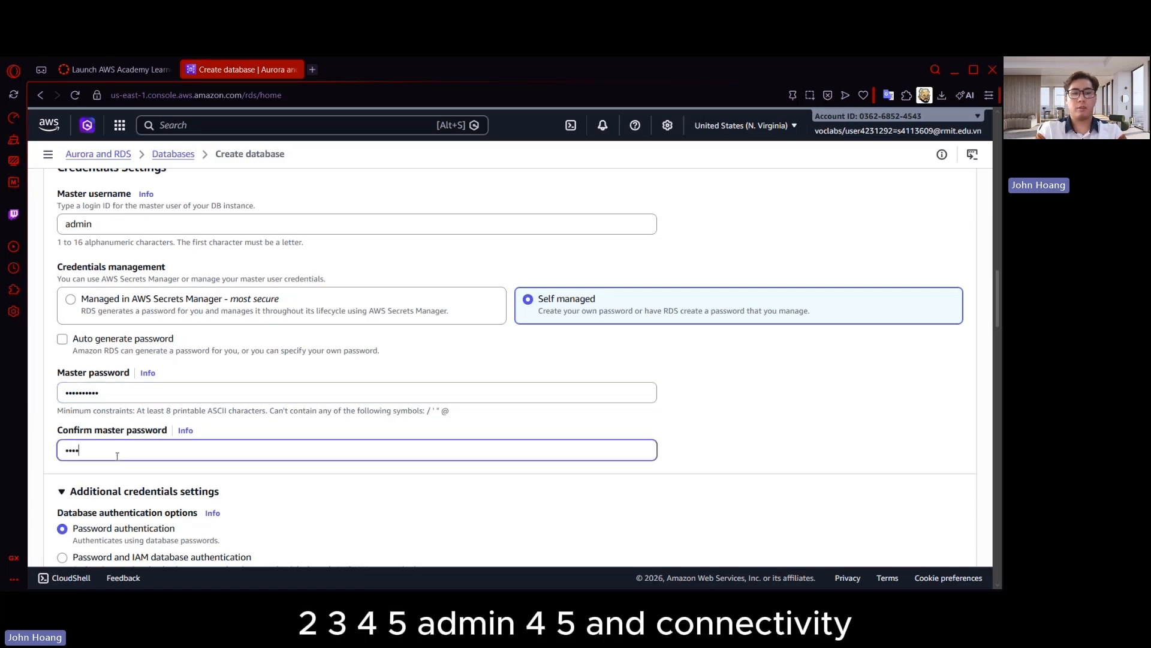
pyautogui.write('5')
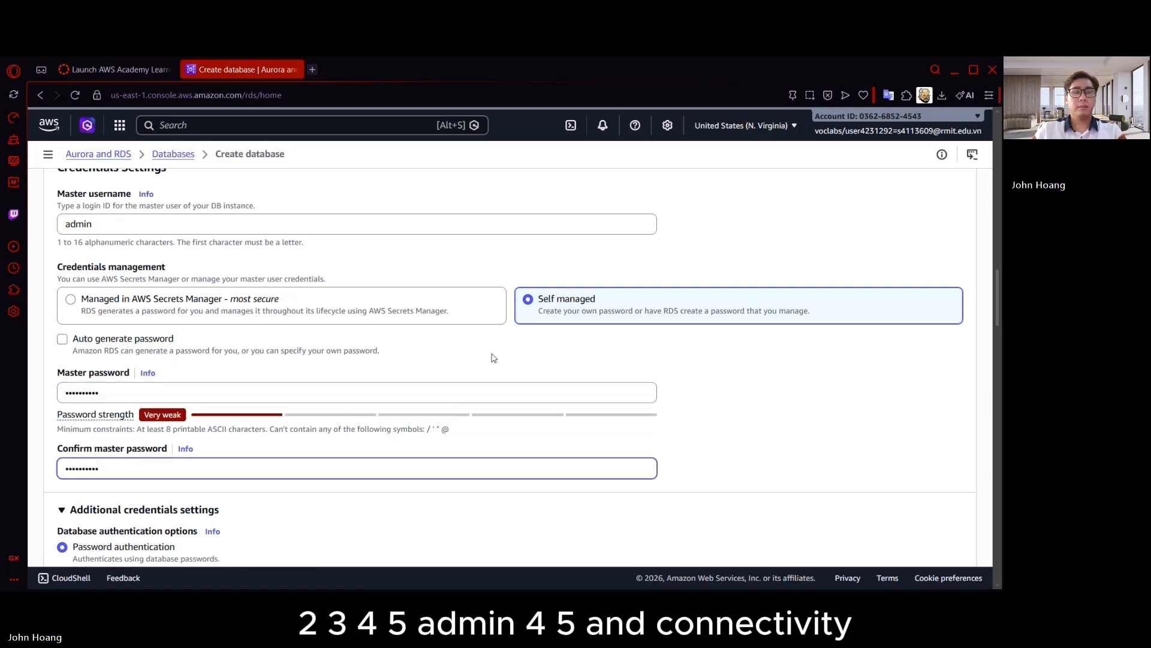
# Check the available instance types and choose the non-default VPC for the database's connectivity
pyautogui.scroll(-4, 337, 373)
pyautogui.scroll(-5, 215, 349)
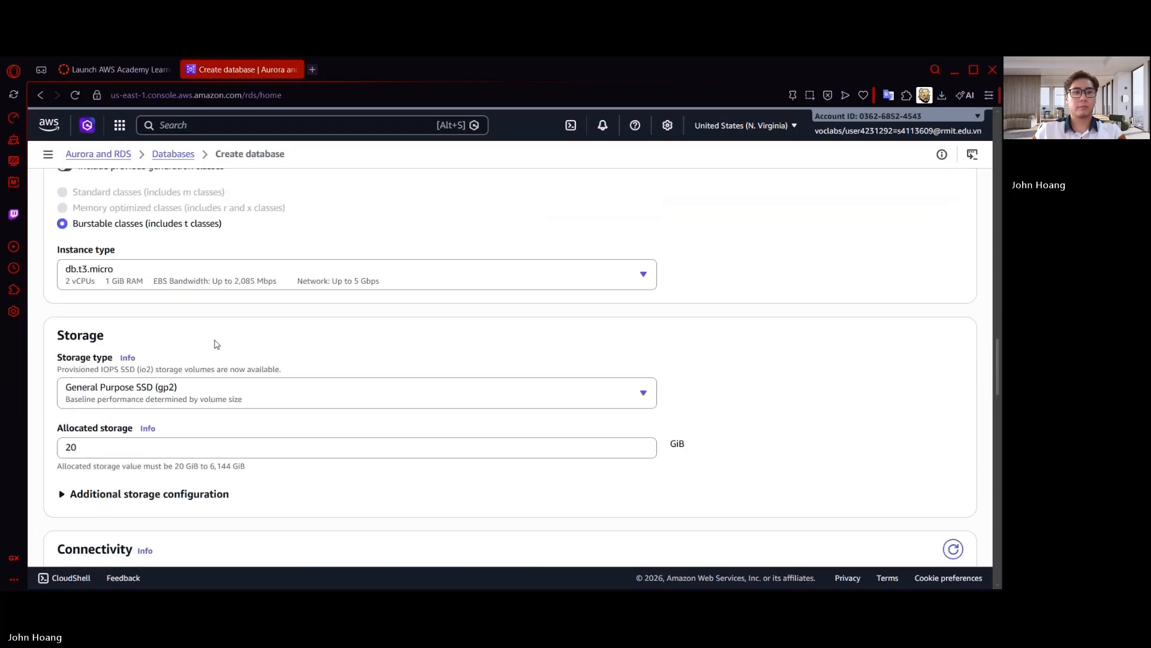
pyautogui.click(267, 273)
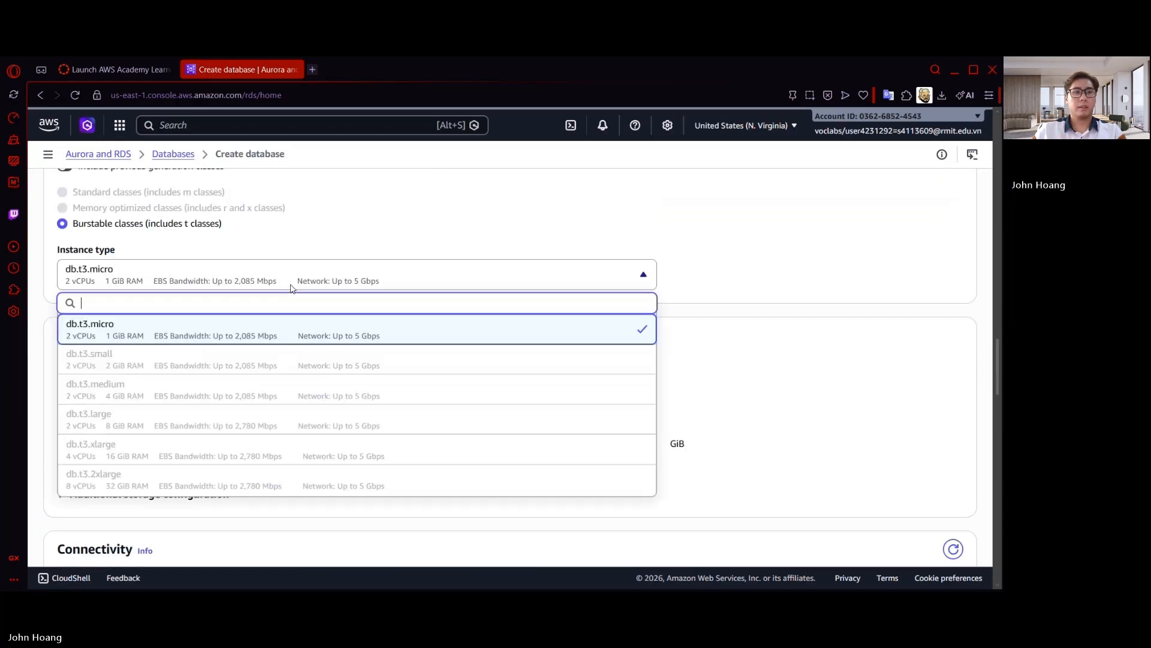
pyautogui.scroll(-6, 240, 330)
pyautogui.click(206, 351)
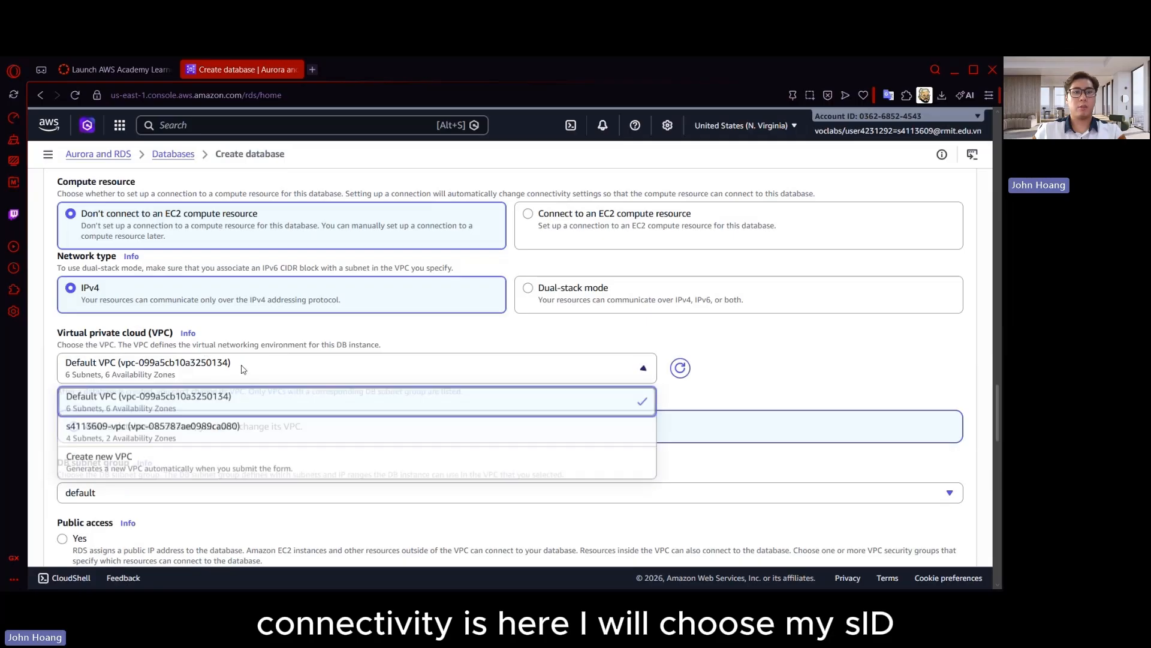
pyautogui.click(197, 421)
pyautogui.scroll(-5, 209, 378)
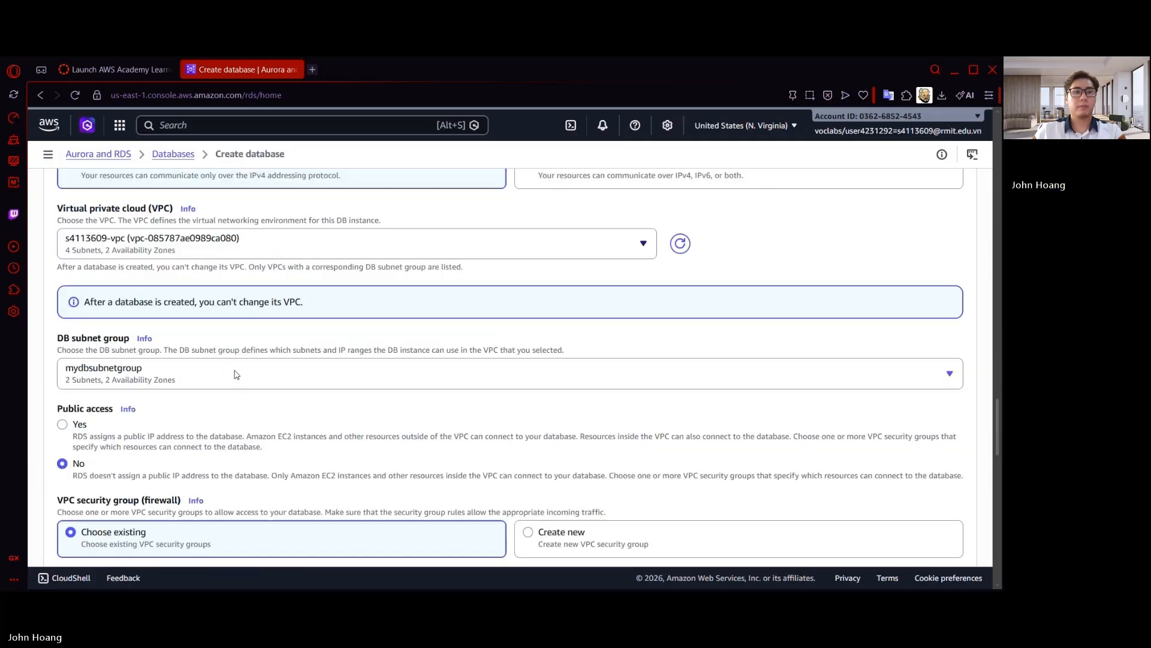
# Replace the default VPC security group of the database with the existing DB_SG group
pyautogui.click(106, 421)
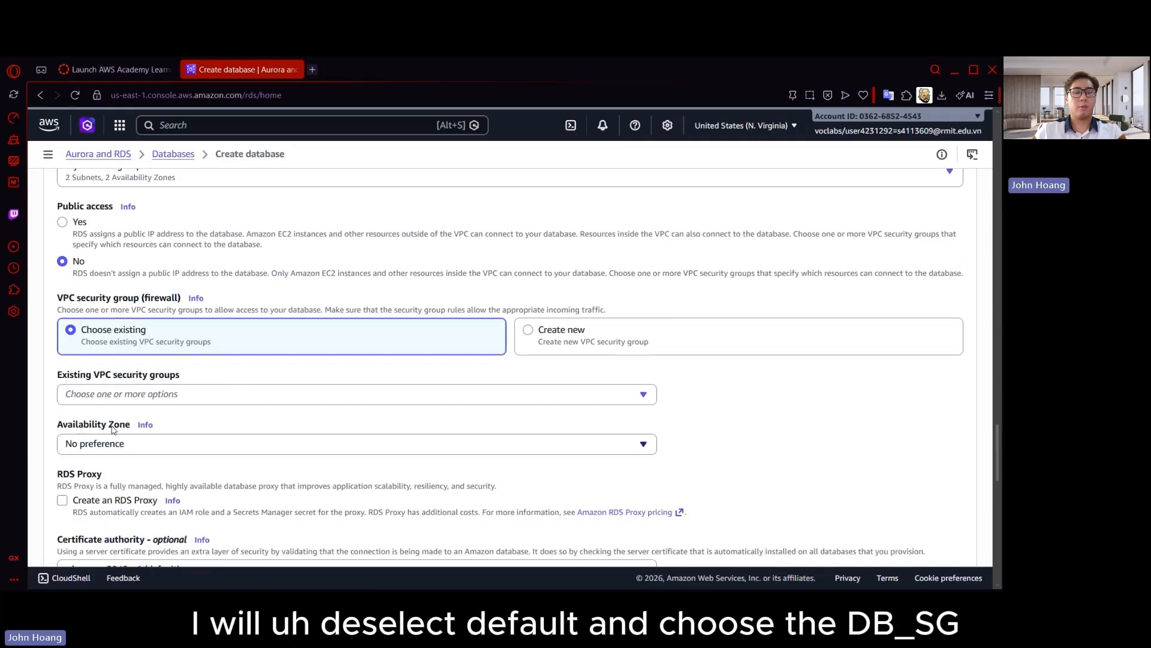
pyautogui.click(197, 395)
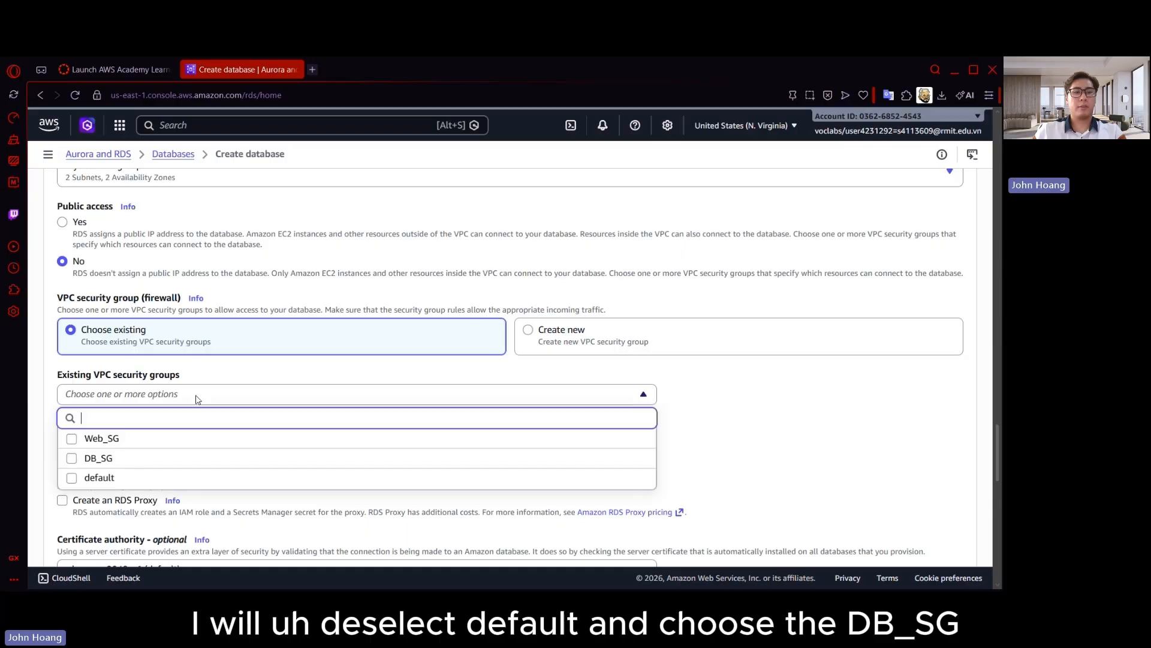
pyautogui.click(96, 458)
pyautogui.click(691, 436)
# Set the initial database name to inventory in the additional configuration
pyautogui.scroll(-3, 471, 396)
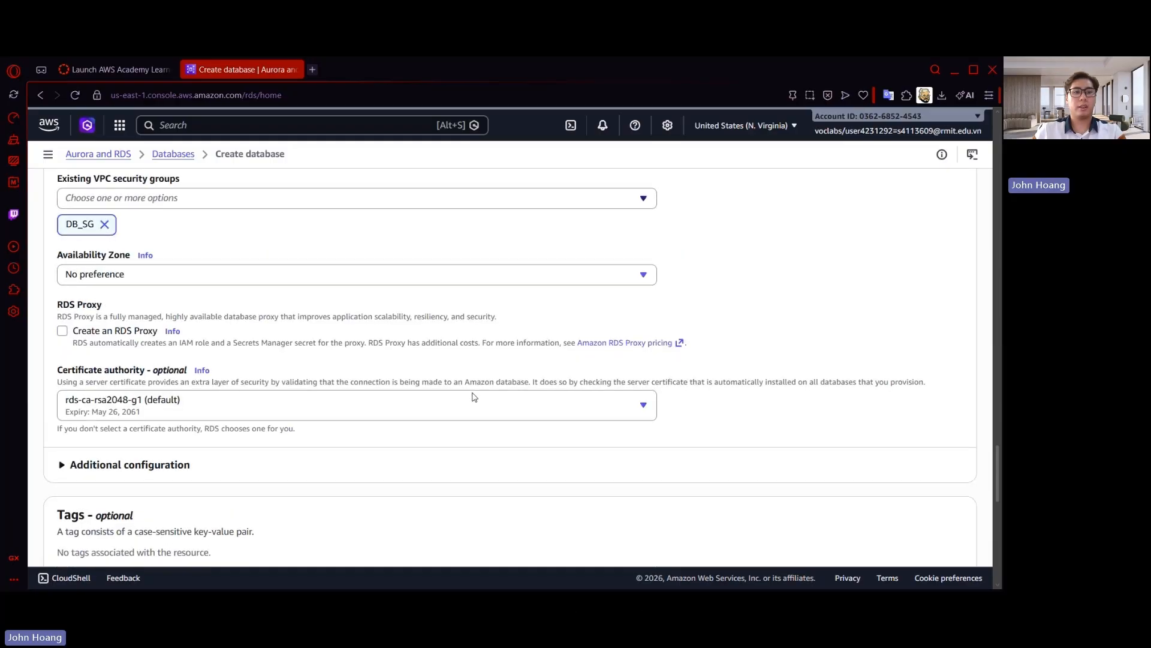
pyautogui.scroll(-3, 477, 397)
pyautogui.scroll(-3, 478, 397)
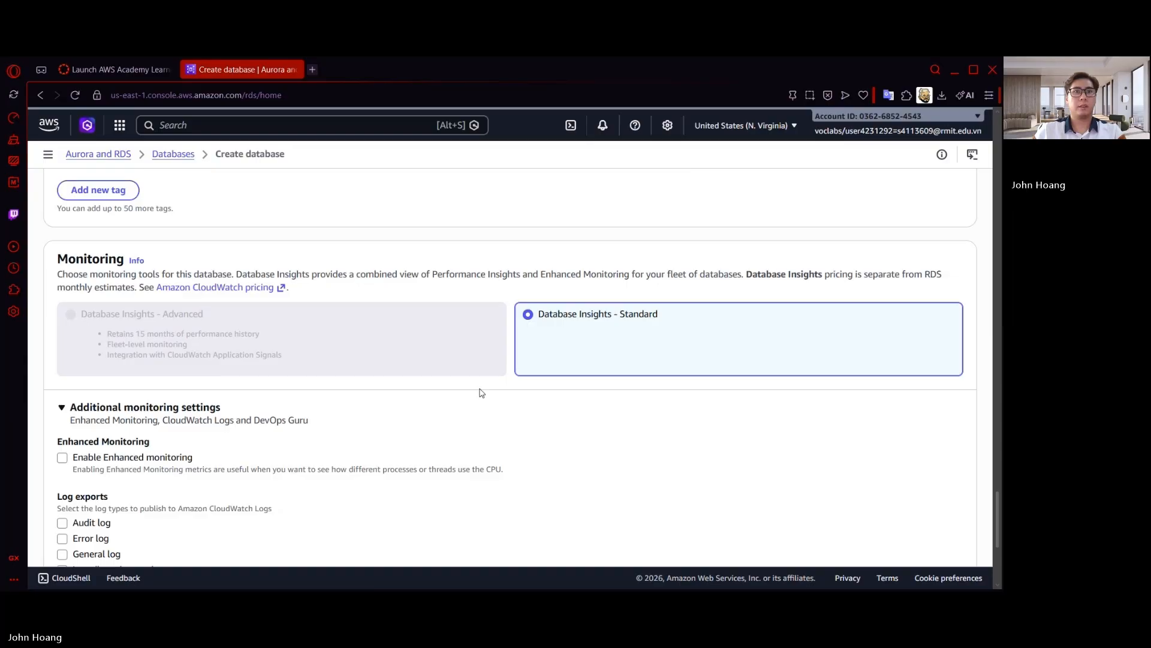
pyautogui.scroll(-5, 372, 396)
pyautogui.click(268, 403)
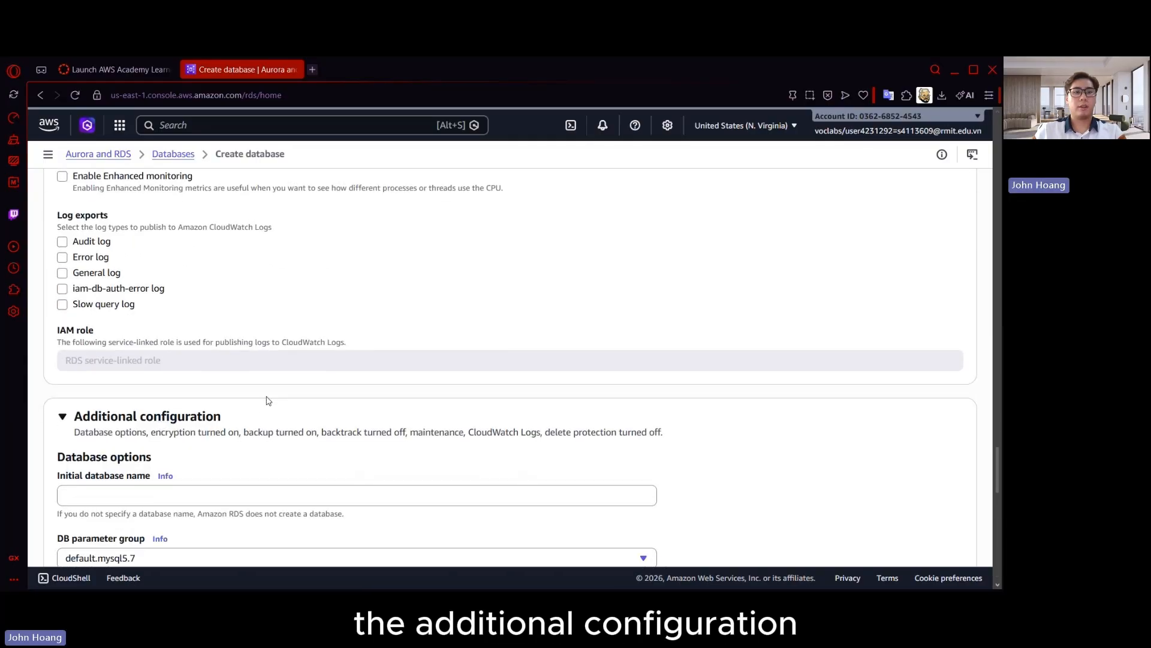
pyautogui.scroll(-2, 269, 401)
pyautogui.click(151, 376)
pyautogui.write('inv')
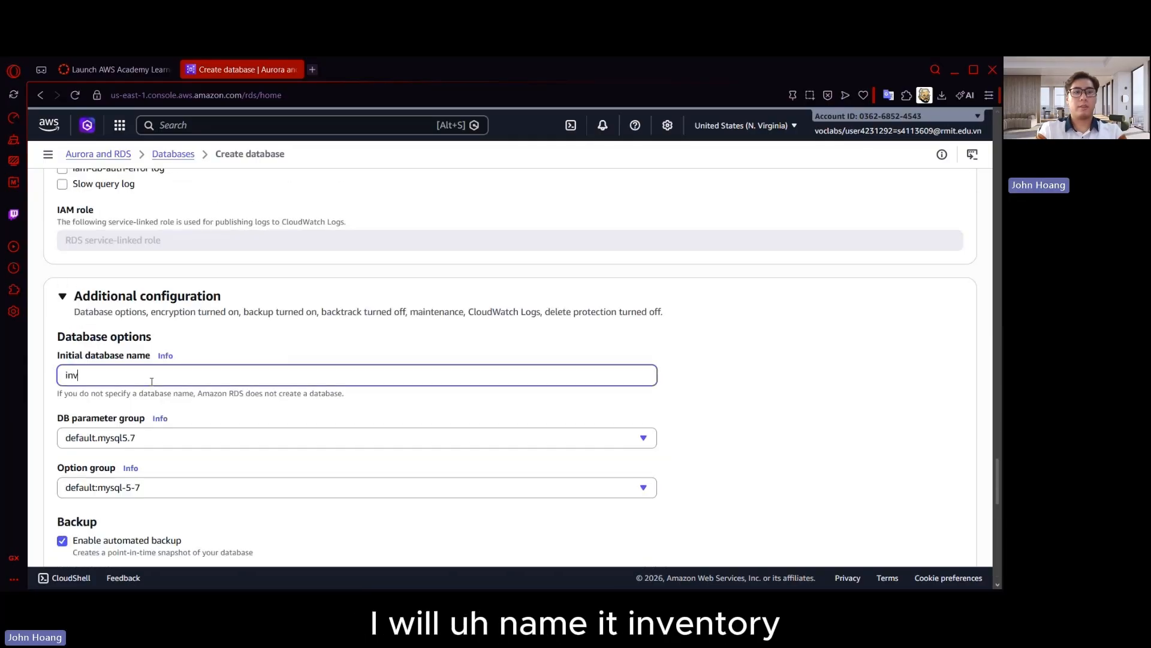
pyautogui.write('entory')
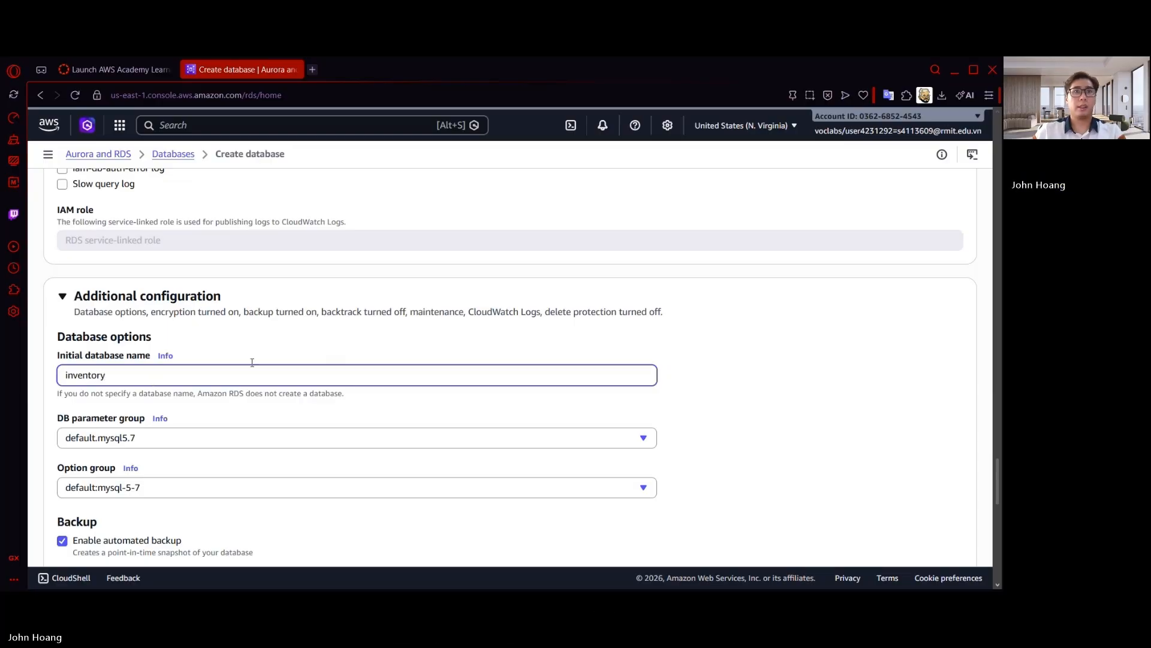
# Submit the database configuration, enable RDS Extended Support for the chosen engine version, and create the database
pyautogui.scroll(-15, 353, 369)
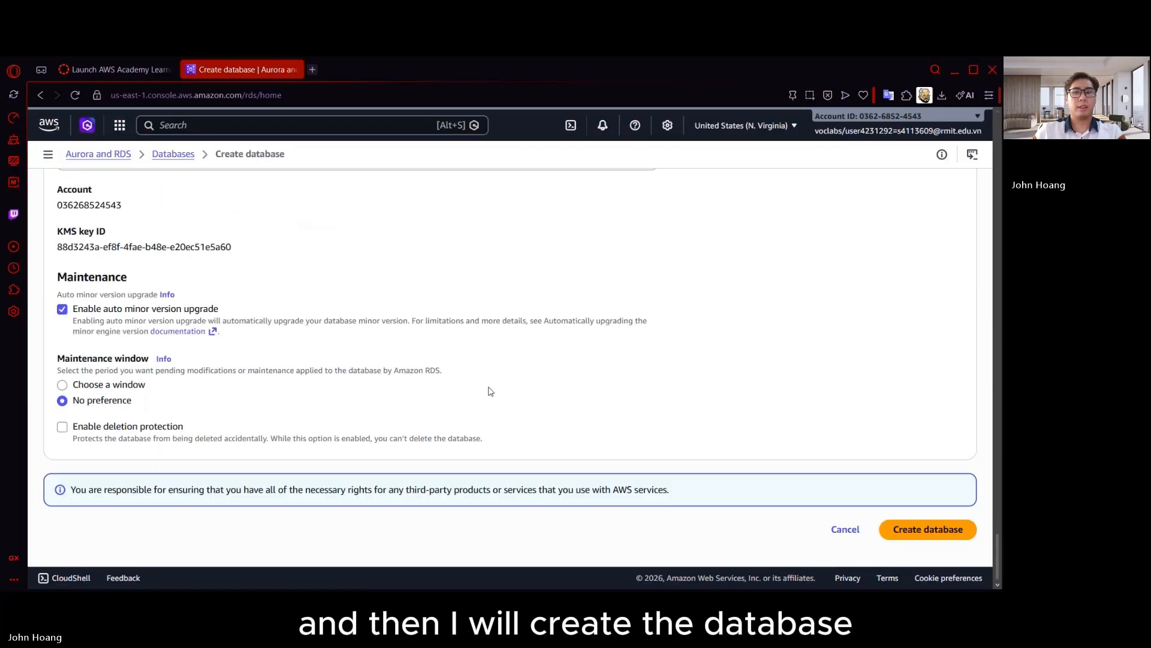
pyautogui.click(953, 530)
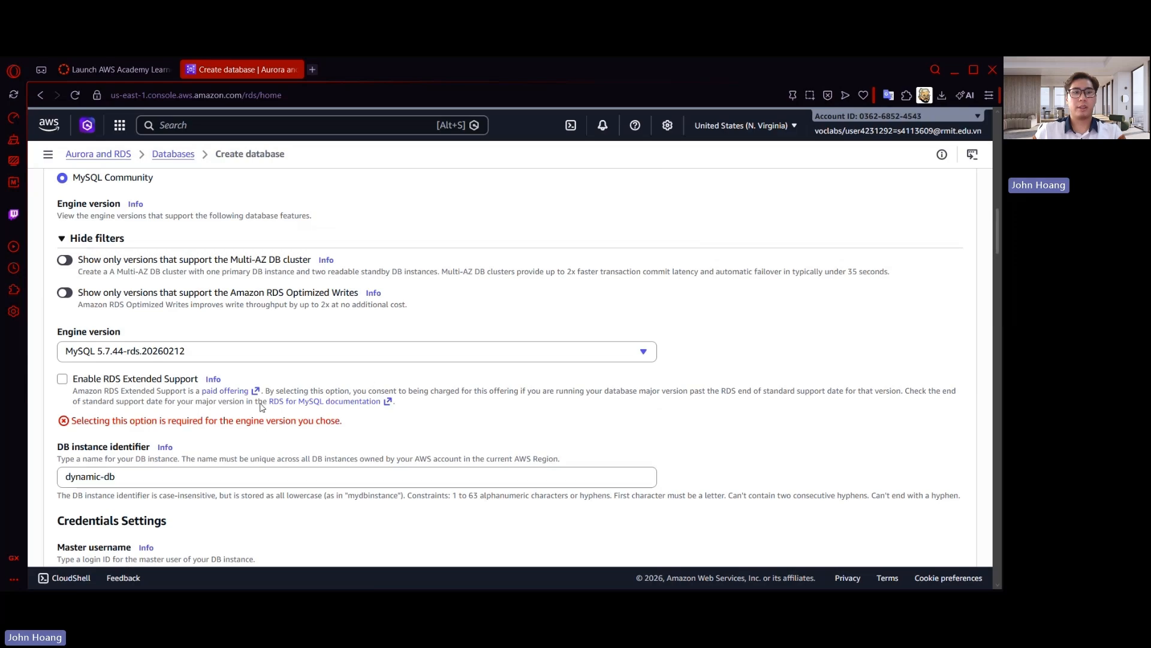
pyautogui.click(63, 378)
pyautogui.scroll(-15, 876, 513)
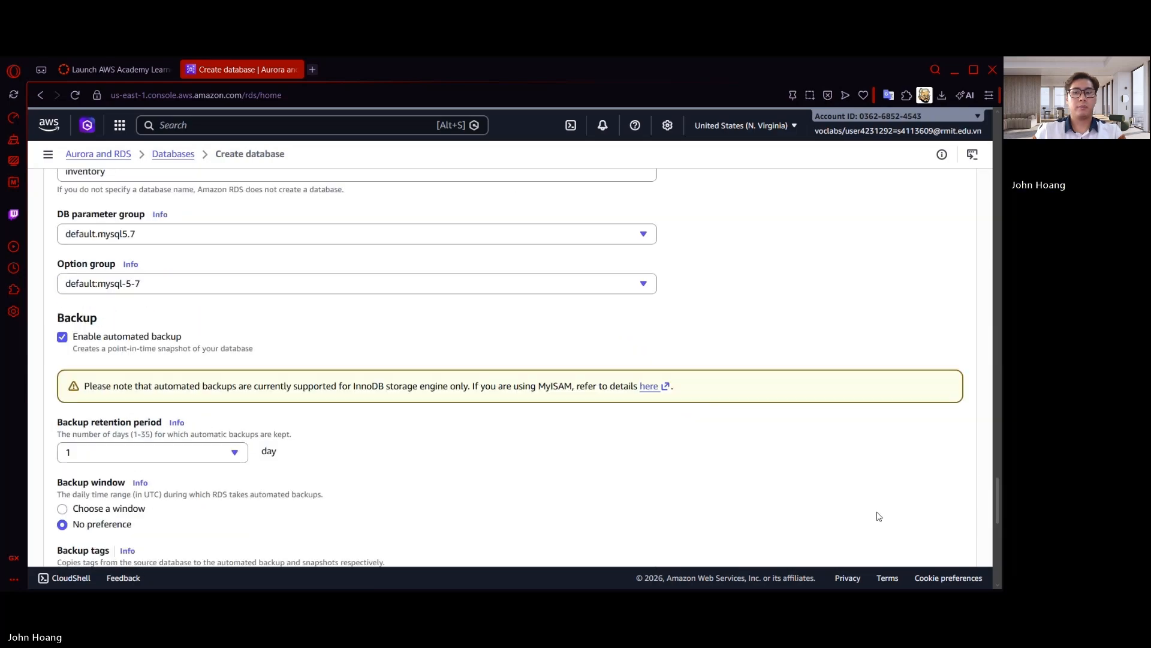
pyautogui.click(912, 537)
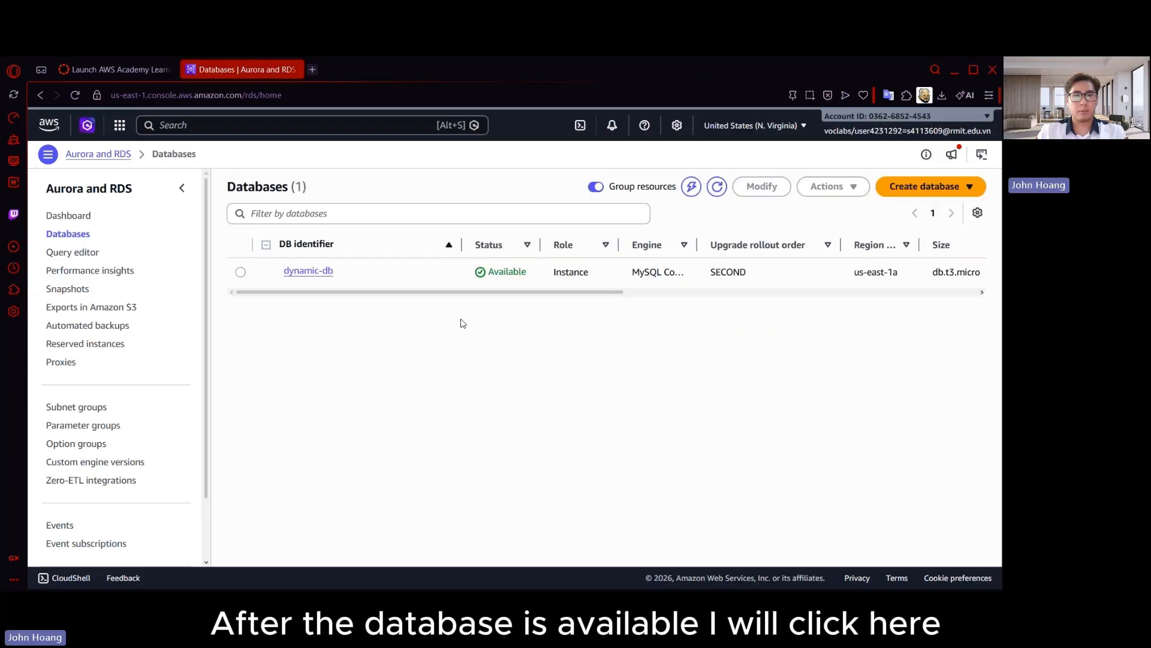
# Open the dynamic-db database's details, choose Endpoints as the connection method, and copy its instance endpoint
pyautogui.click(326, 271)
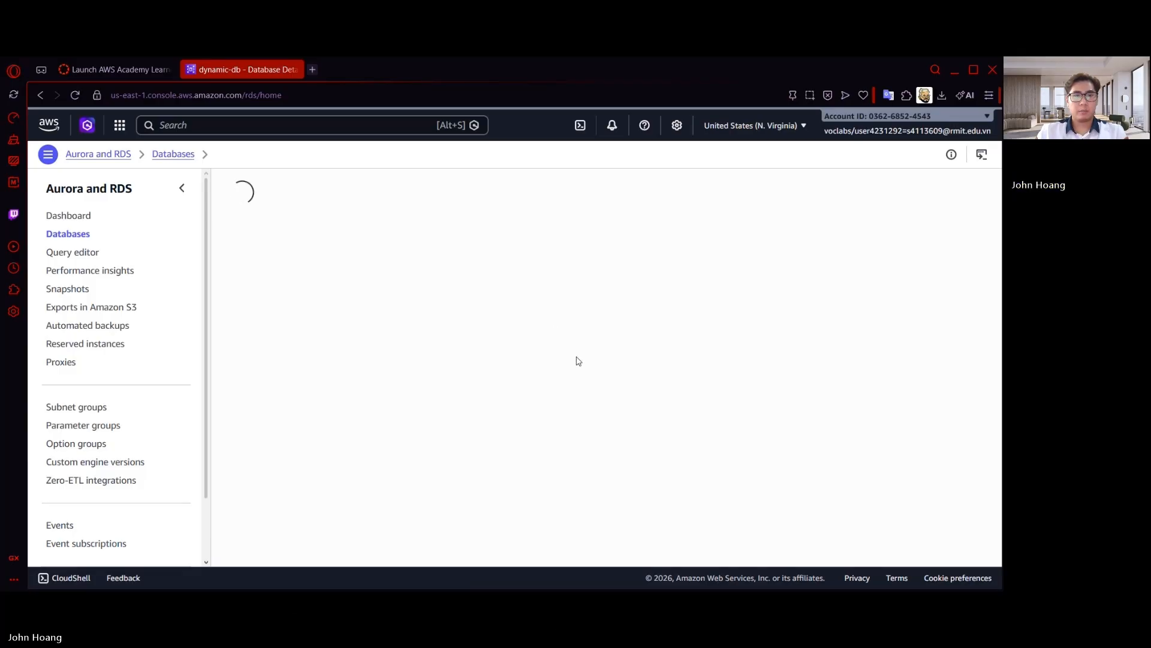
pyautogui.click(789, 441)
pyautogui.scroll(-1, 567, 306)
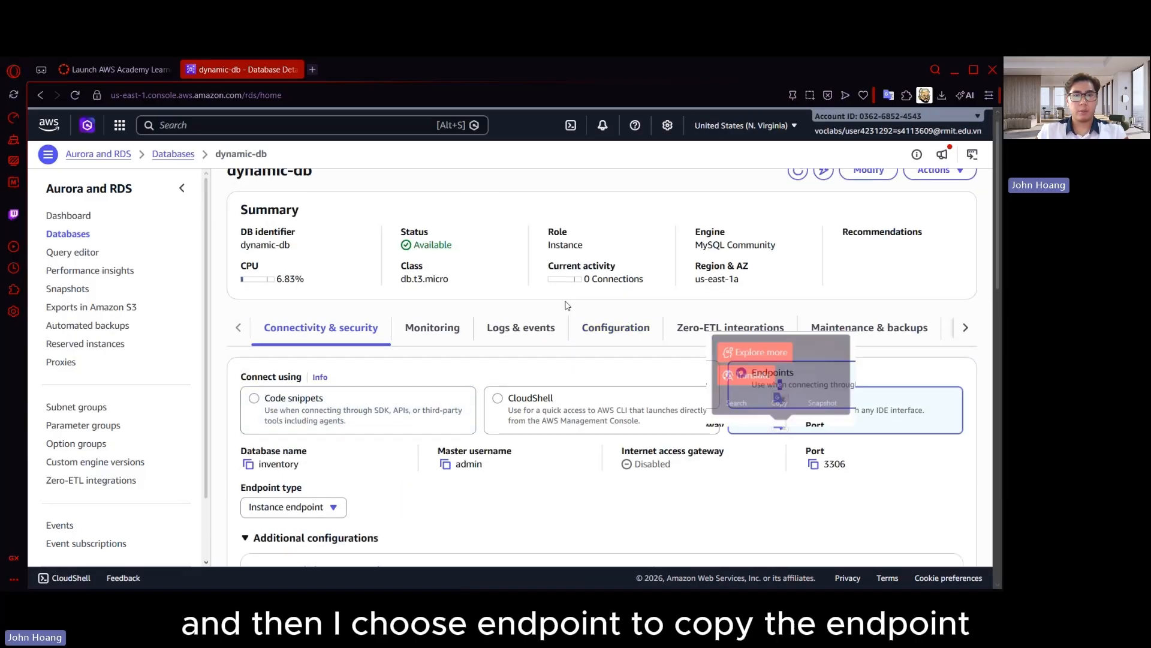
pyautogui.scroll(-2, 546, 347)
pyautogui.click(262, 526)
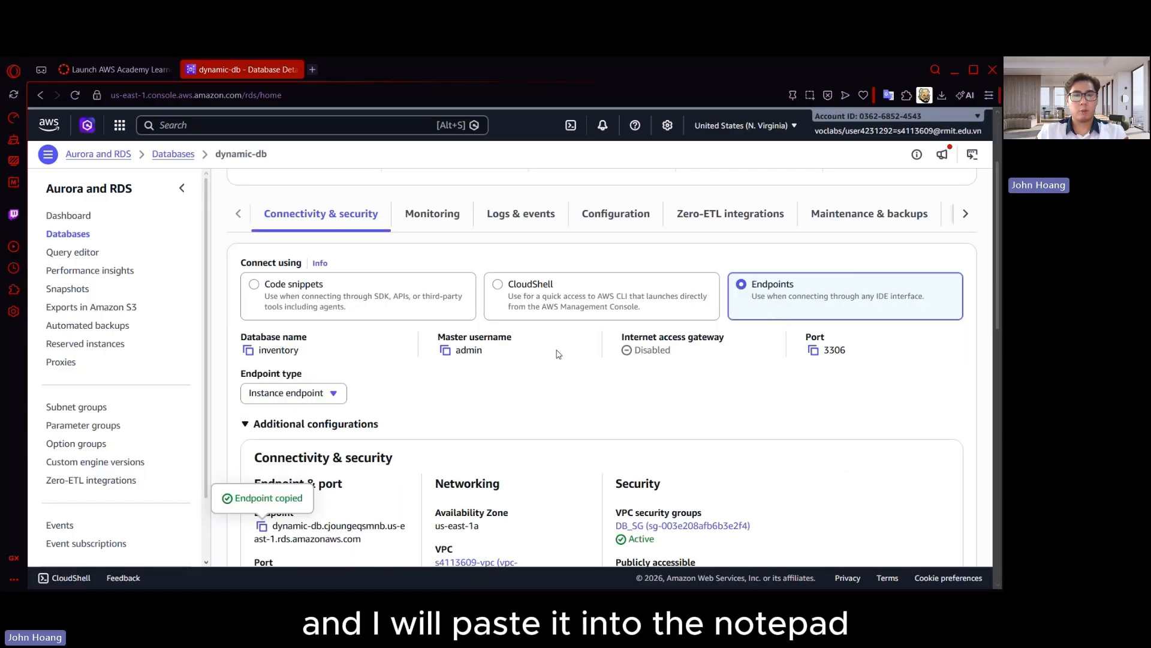
pyautogui.scroll(1, 466, 412)
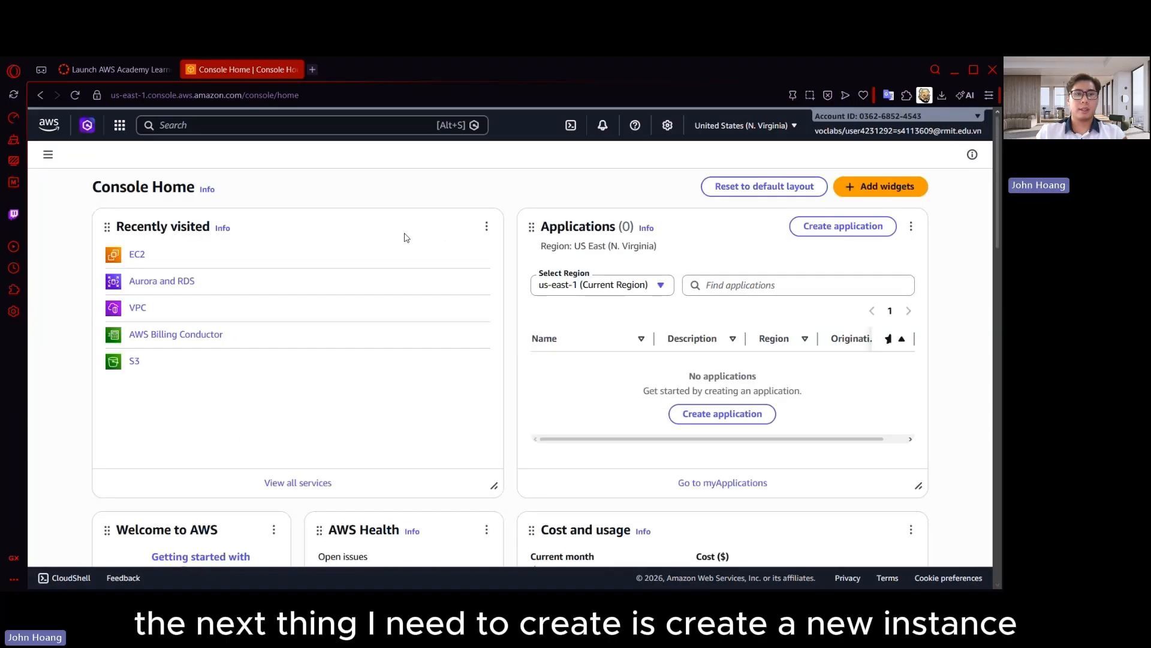
# Start launching a new EC2 instance from the instances list and name it Dynamic-Website
pyautogui.click(136, 255)
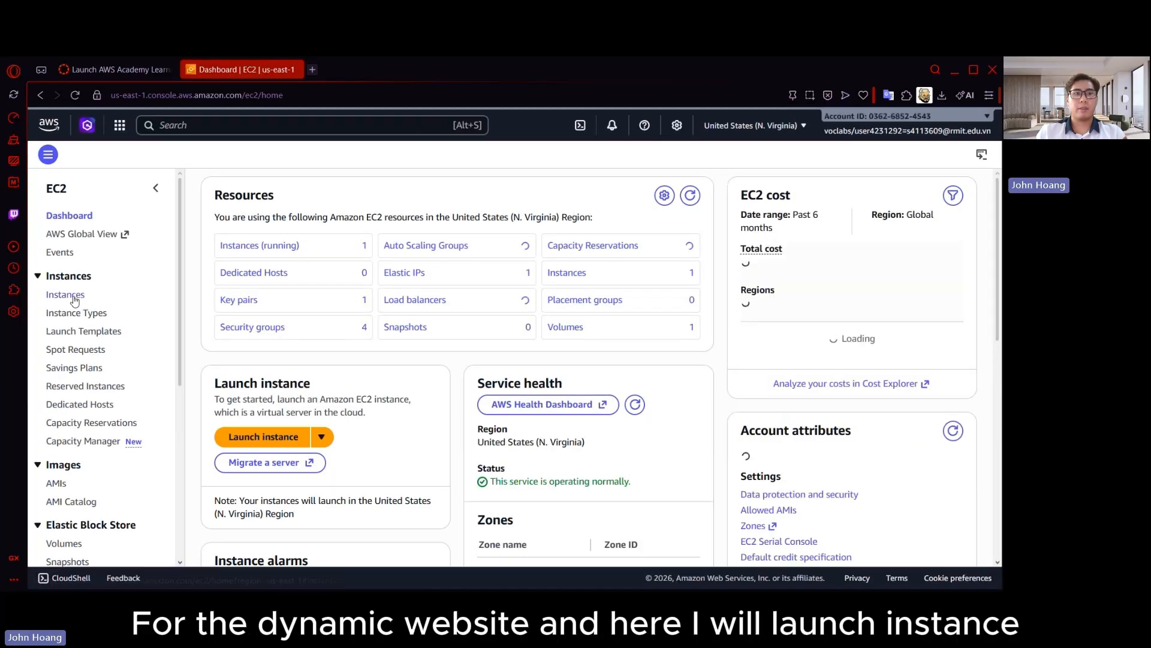
pyautogui.click(73, 295)
pyautogui.click(914, 187)
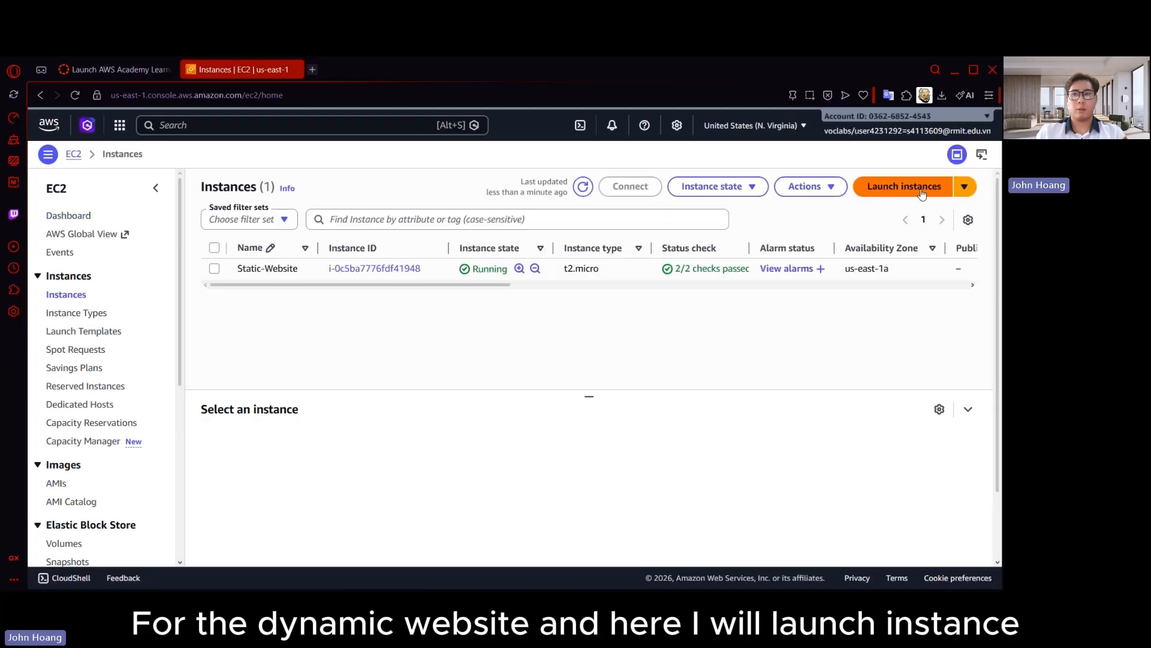
pyautogui.click(214, 286)
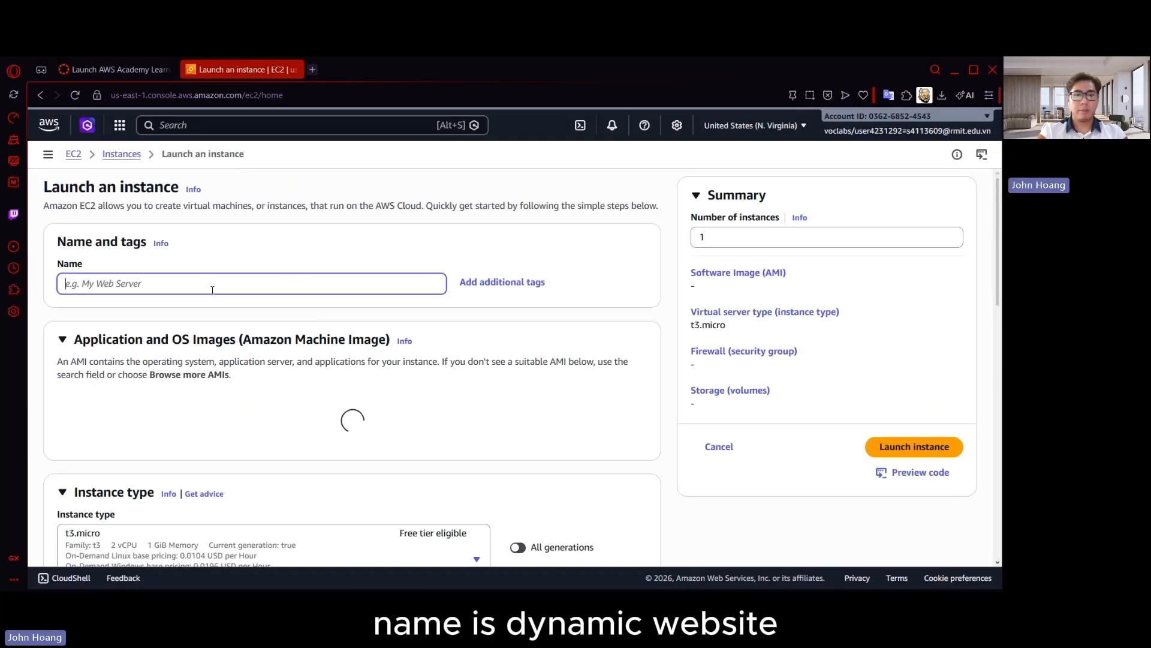
pyautogui.write('Dynamic W')
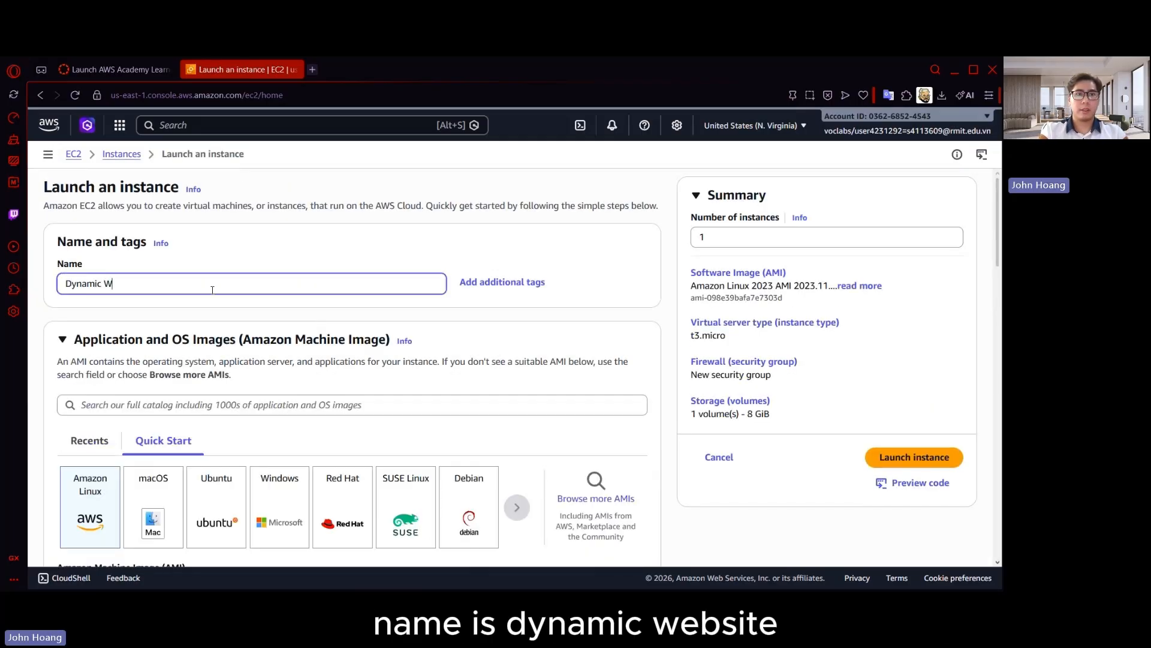
pyautogui.write('eb')
# Search the AWS Marketplace AMIs for "Amazon Linux 2 AMI (HVM), SSD Volume"
pyautogui.scroll(-4, 437, 288)
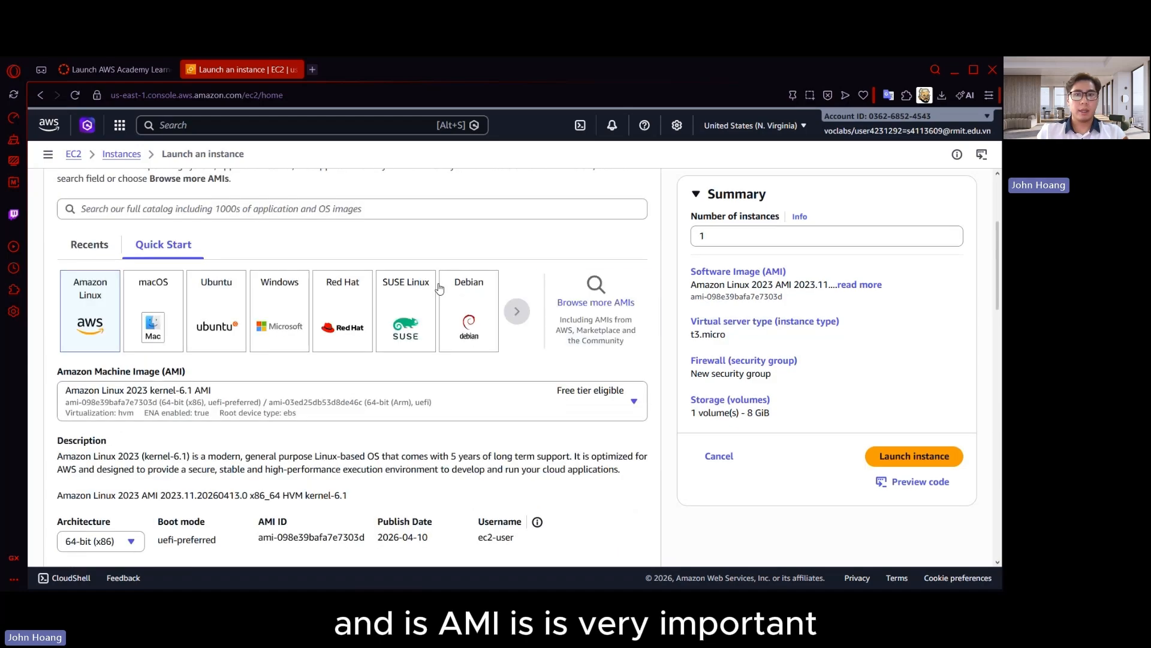
pyautogui.click(590, 288)
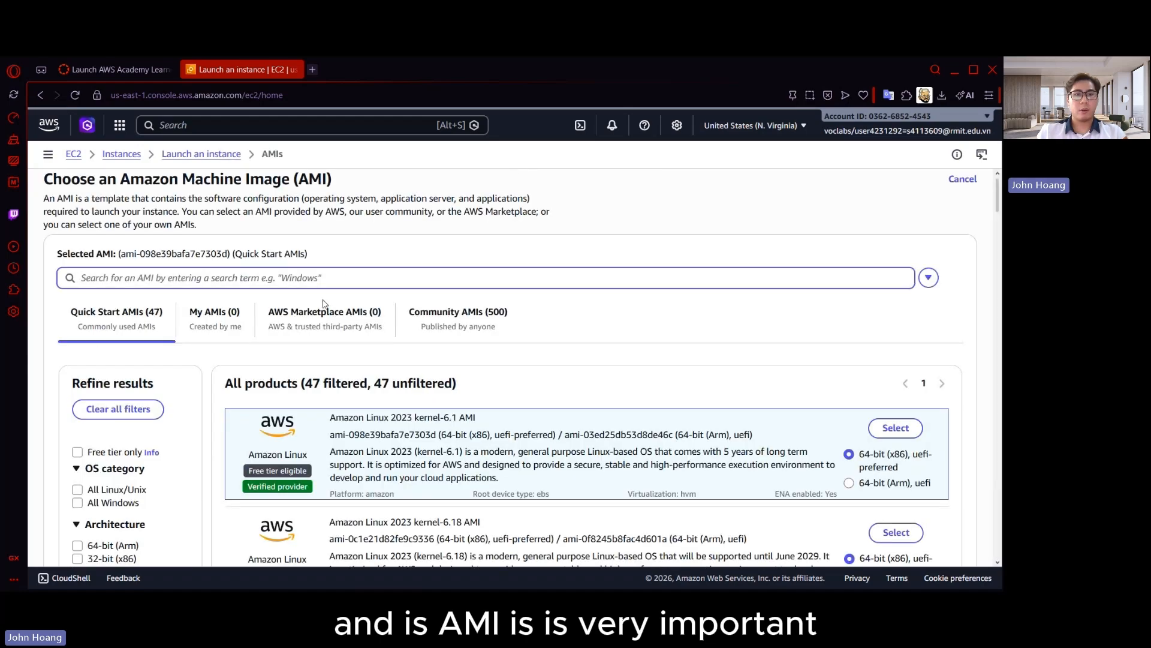
pyautogui.click(329, 317)
pyautogui.click(364, 276)
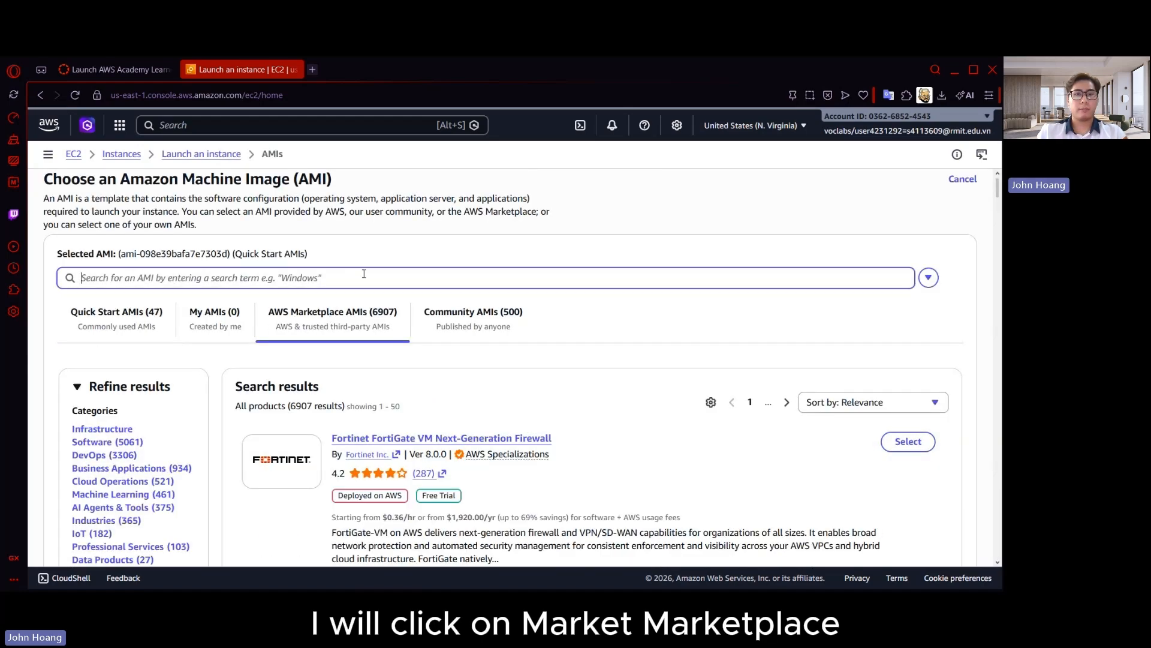
pyautogui.write('Amazon L')
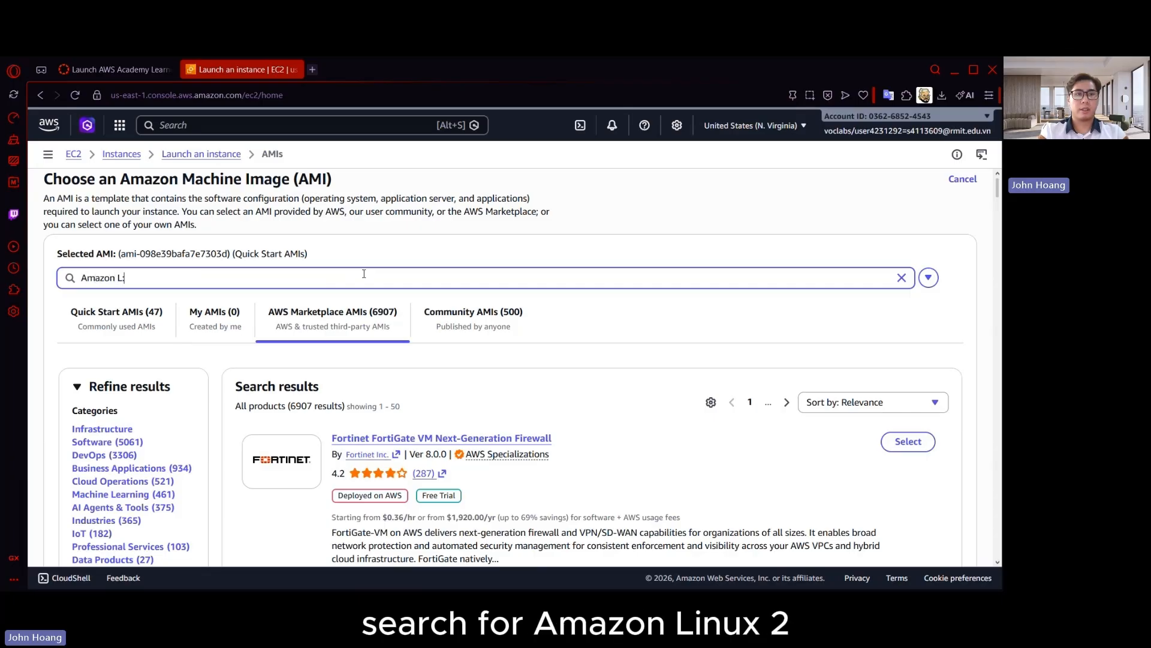
pyautogui.write('inux 2 AMI (')
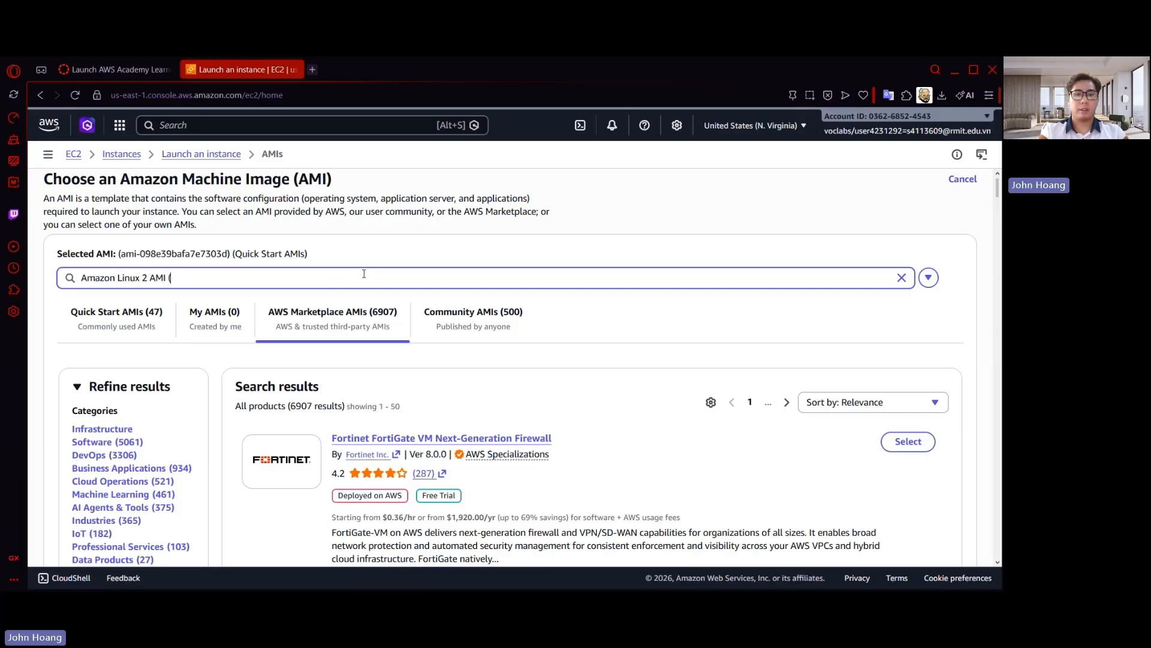
pyautogui.write('HVM), SSD V')
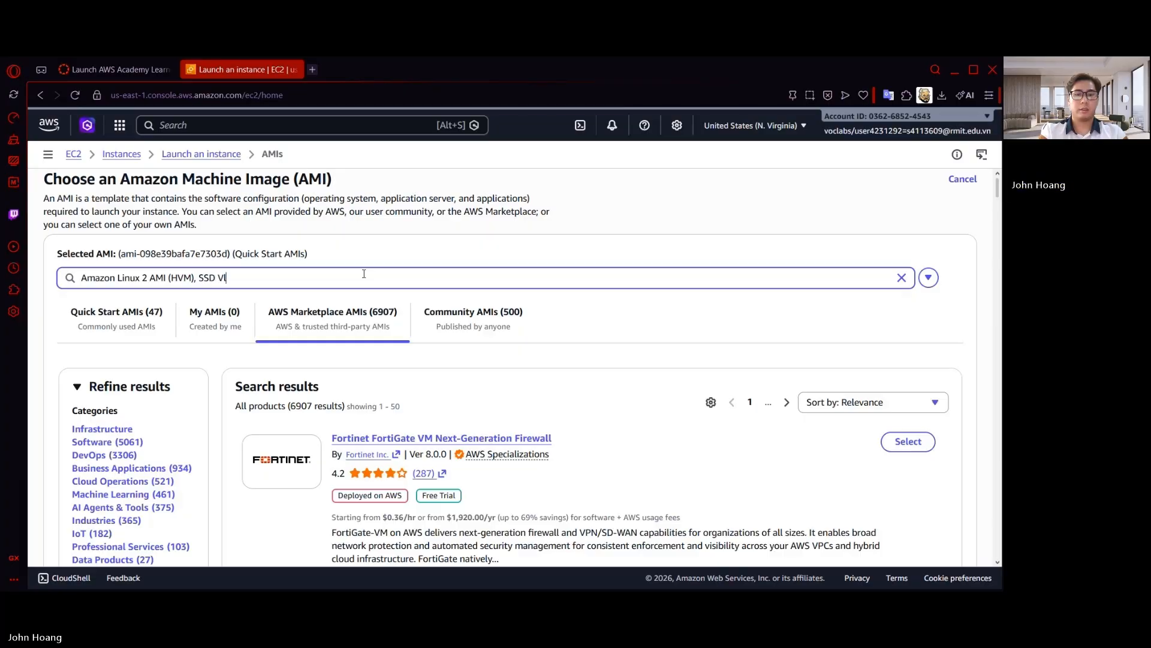
pyautogui.write('olume')
pyautogui.press('Return')
# Select the Amazon Linux 2 AMI (HVM), SSD Volume Type (64-bit x86) image for the instance
pyautogui.scroll(-1, 659, 336)
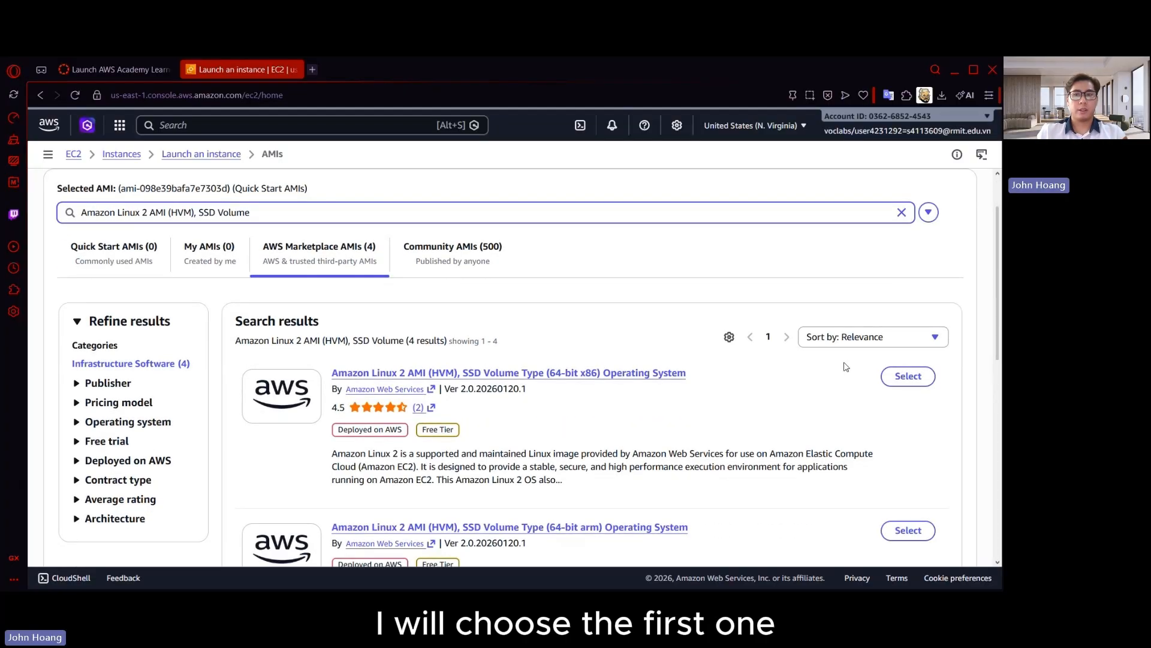
pyautogui.click(915, 376)
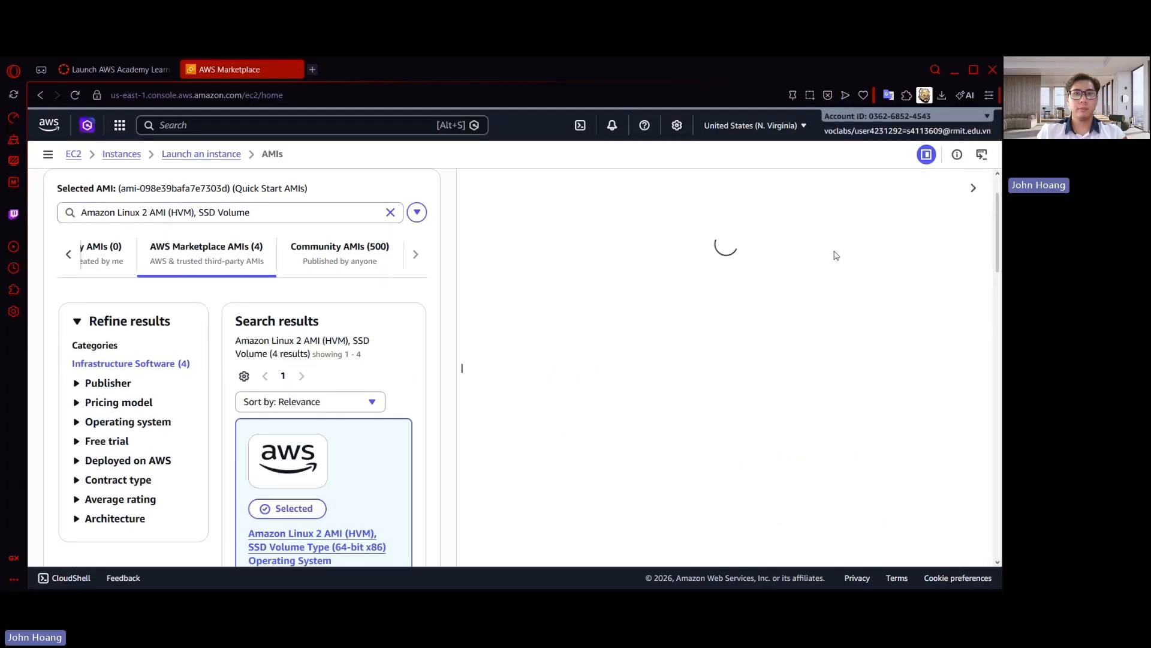
pyautogui.click(853, 236)
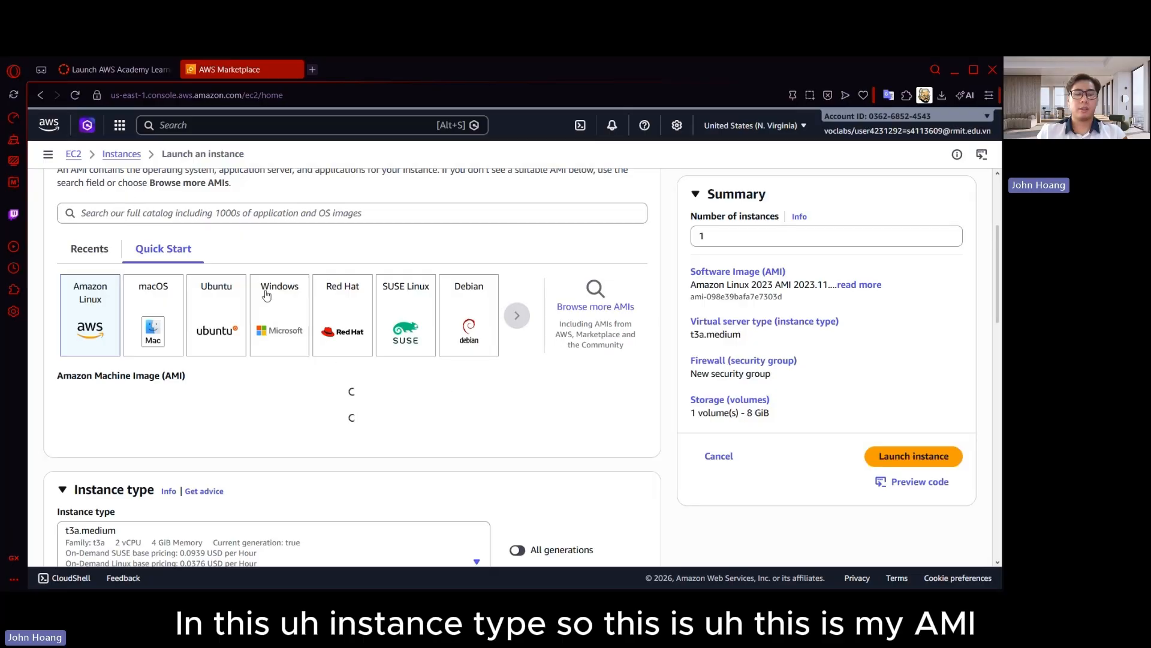
pyautogui.scroll(2, 223, 340)
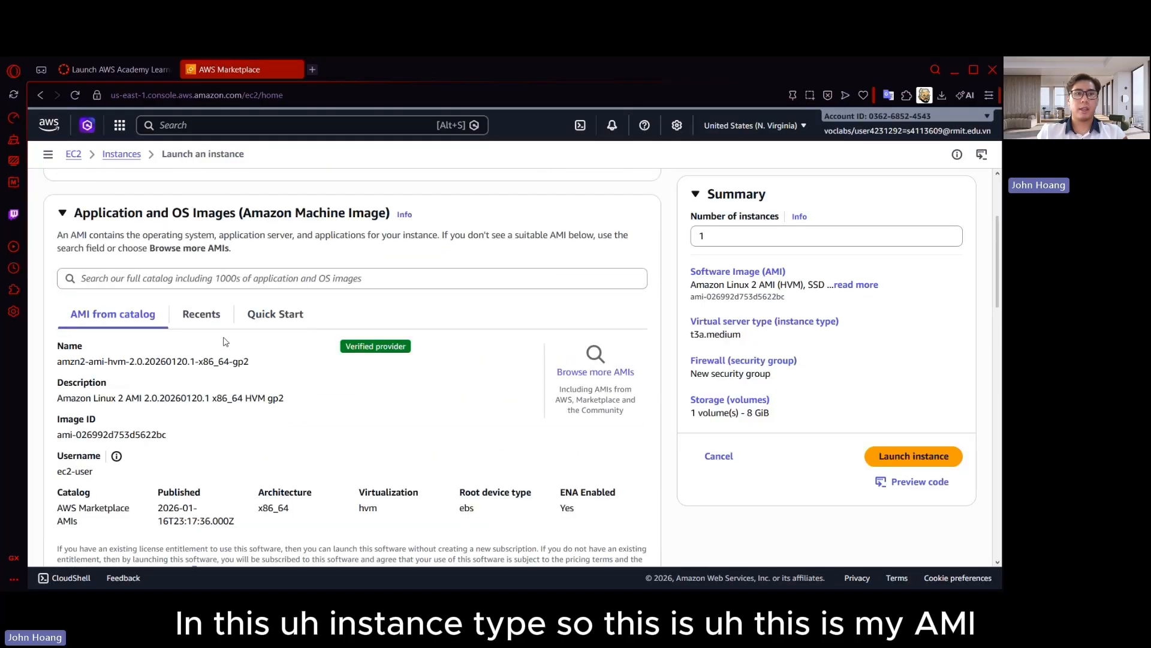
# Set the instance type to t3.micro and the login key pair to vockey
pyautogui.scroll(-2, 225, 389)
pyautogui.scroll(-3, 119, 467)
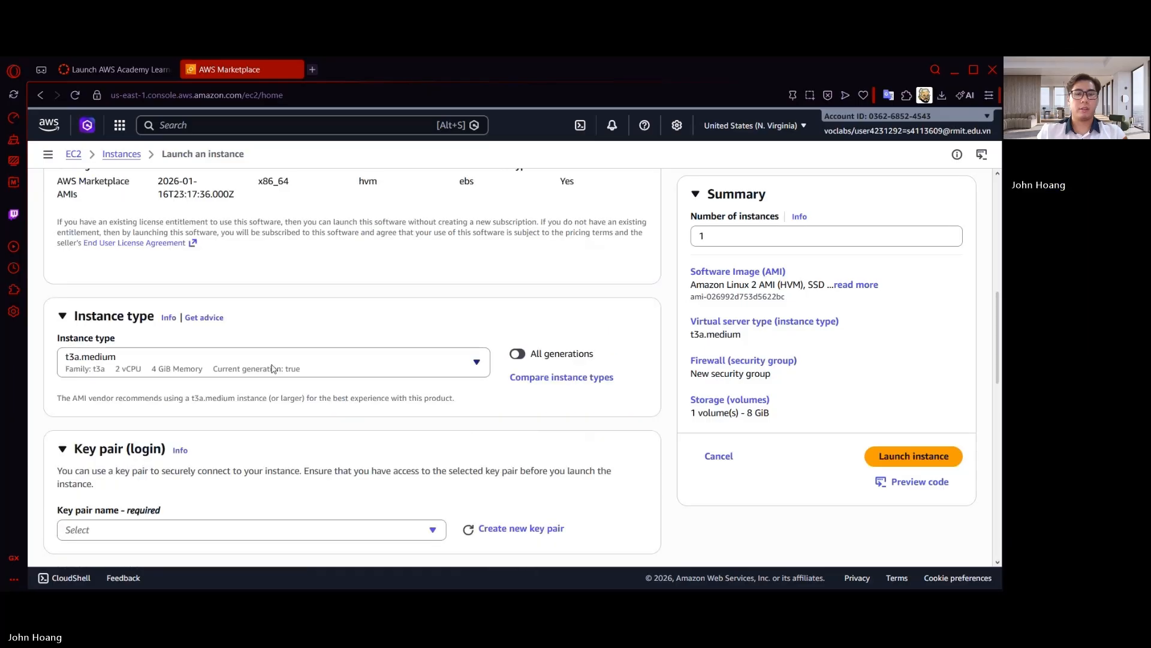
pyautogui.click(330, 366)
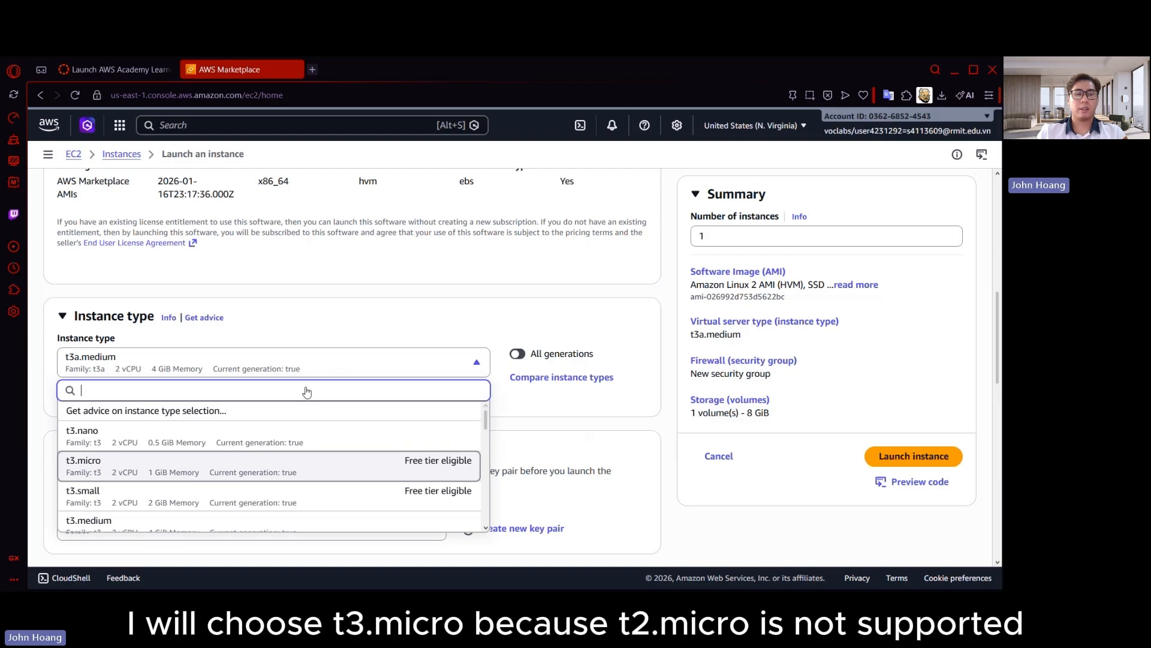
pyautogui.press('Return')
pyautogui.scroll(-3, 315, 390)
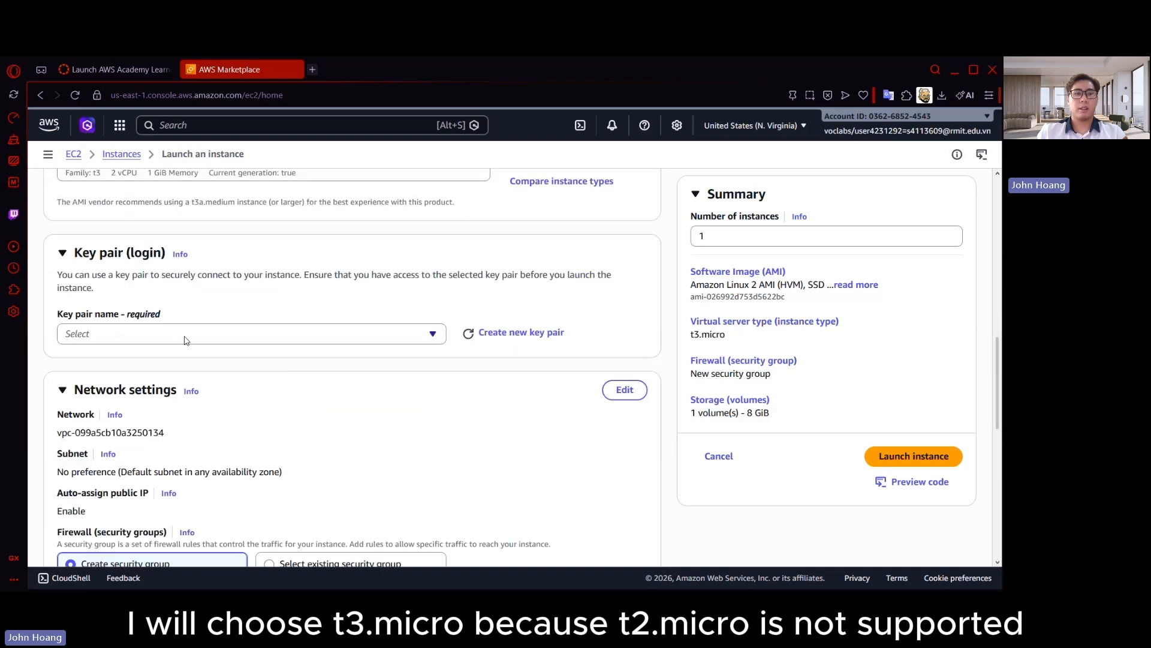
pyautogui.click(186, 333)
pyautogui.click(186, 399)
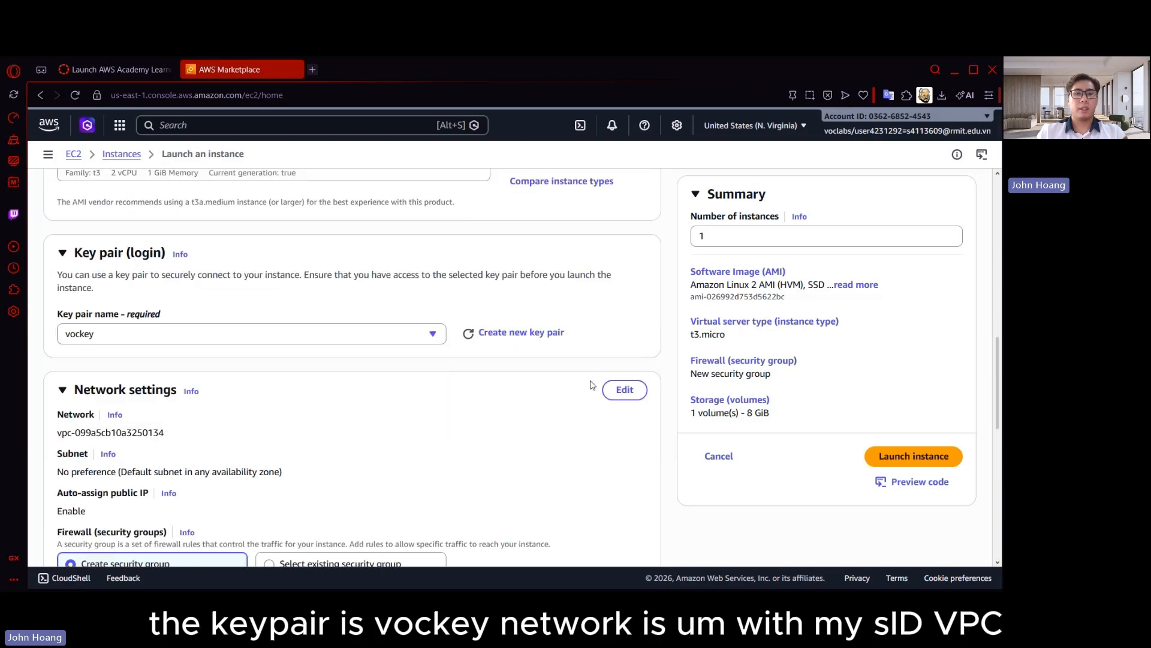
# Edit the network settings to use the non-default 10.0.0.0/16 VPC and the Public-Subnet-2 subnet
pyautogui.click(624, 390)
pyautogui.scroll(-1, 372, 377)
pyautogui.scroll(-2, 372, 376)
pyautogui.click(223, 313)
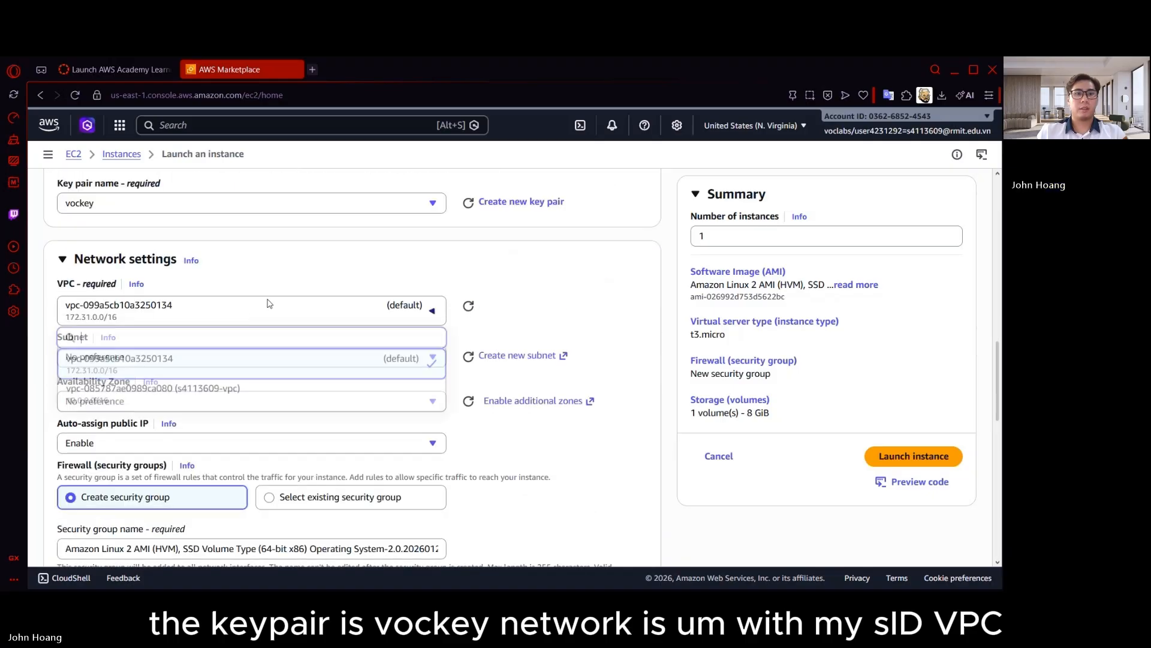
pyautogui.click(228, 394)
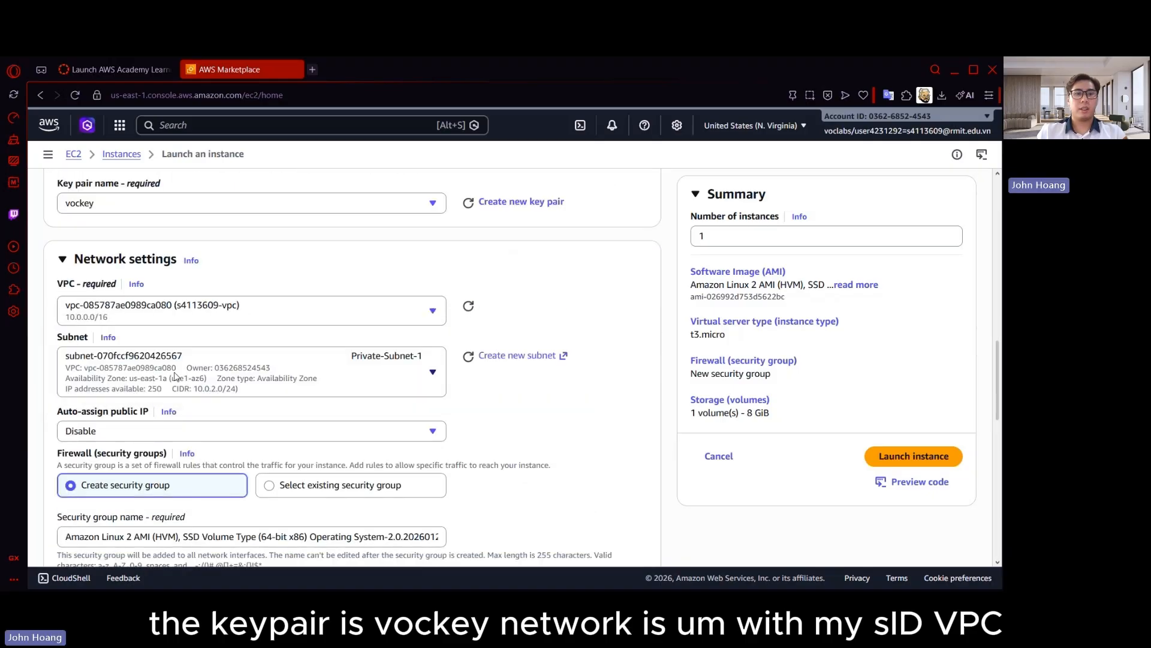
pyautogui.click(252, 369)
pyautogui.scroll(-3, 312, 287)
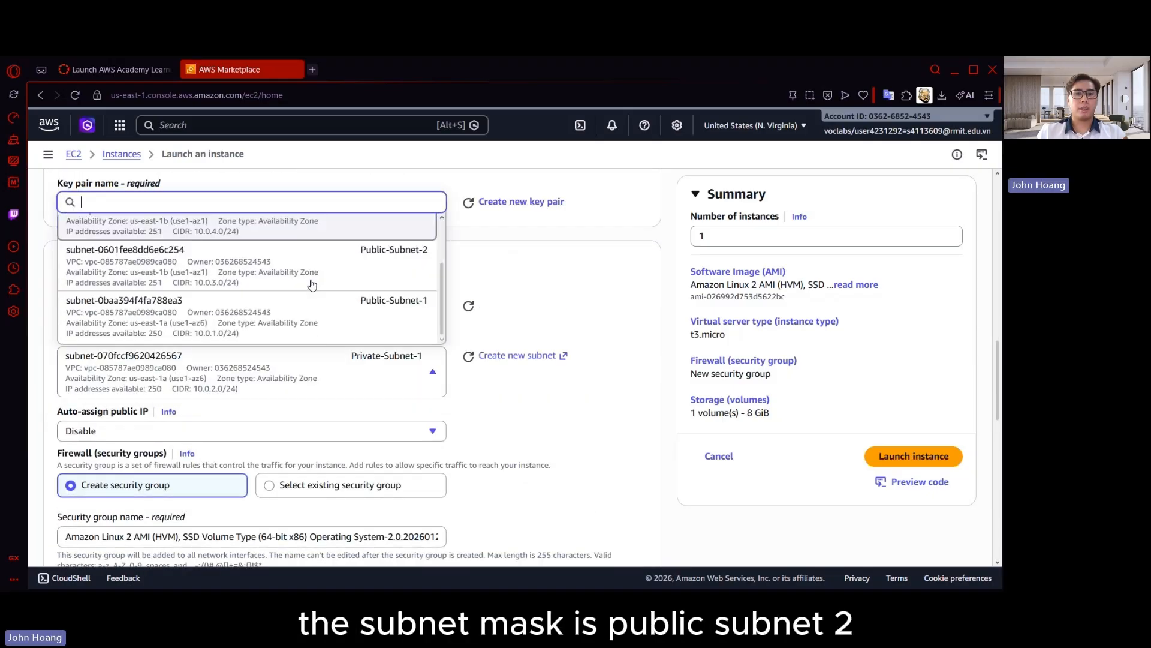
pyautogui.click(373, 264)
# Enable auto-assignment of a public IP and assign the existing Web_SG security group to the instance
pyautogui.scroll(-1, 218, 411)
pyautogui.click(179, 303)
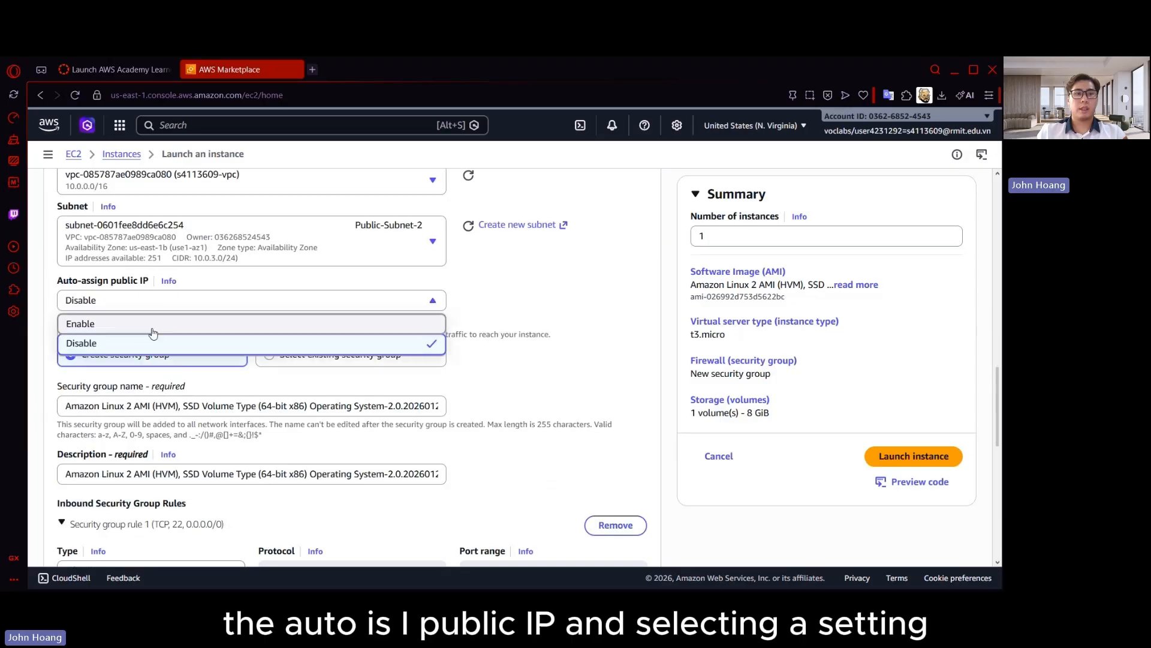
pyautogui.click(159, 324)
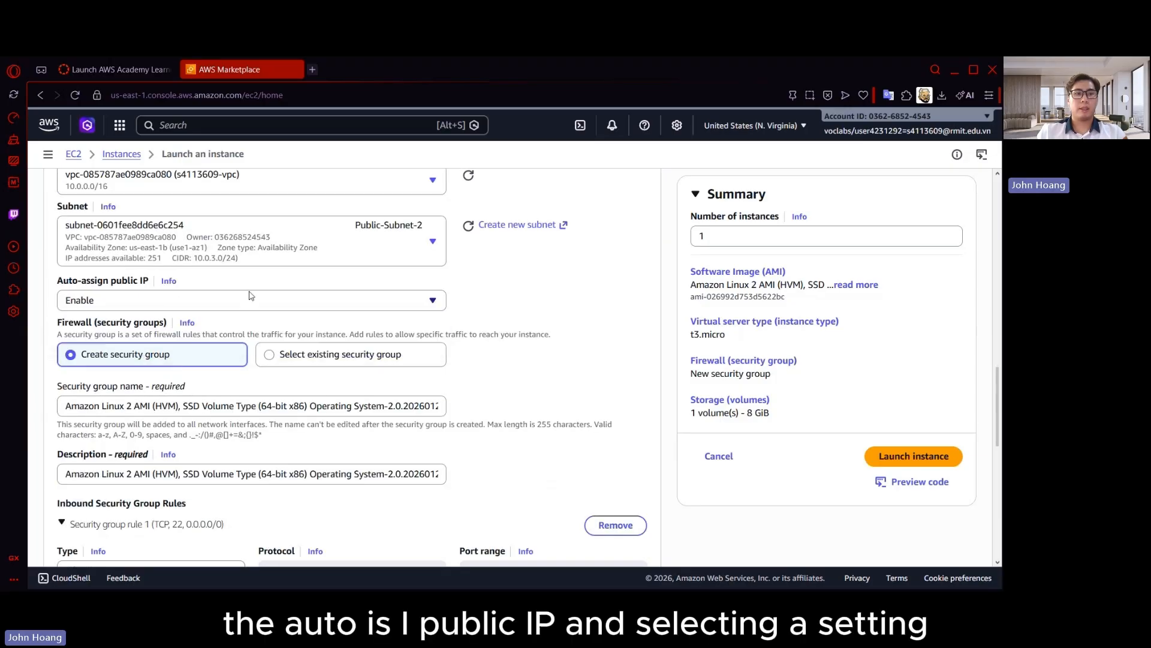
pyautogui.click(271, 355)
pyautogui.scroll(-2, 407, 312)
pyautogui.click(308, 277)
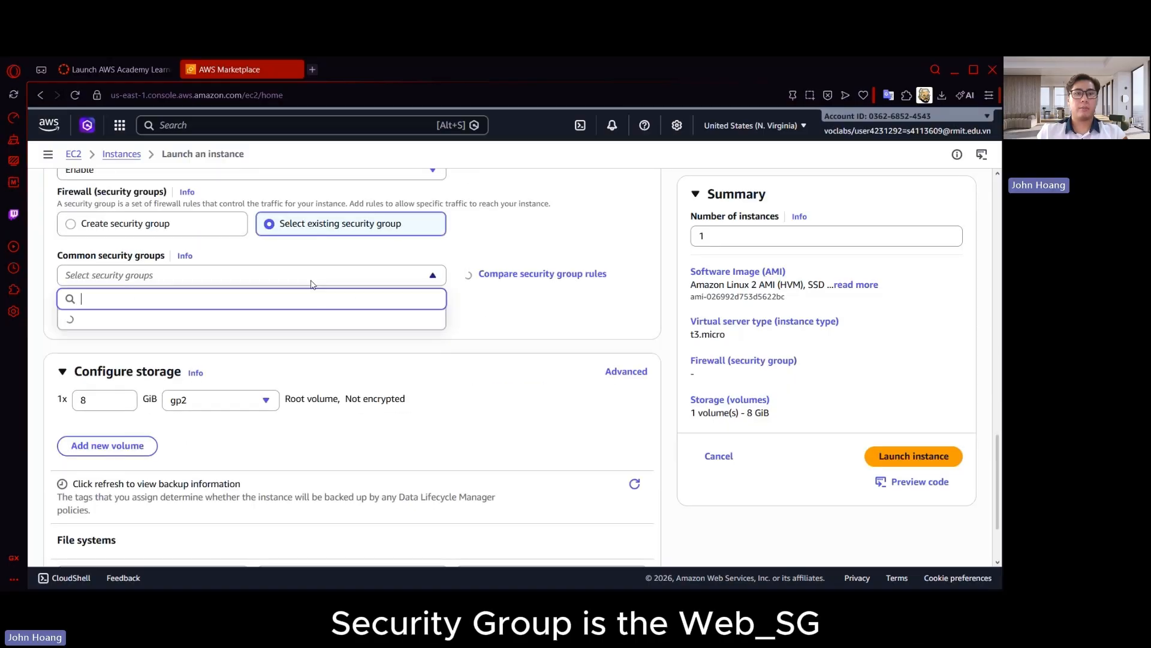
pyautogui.click(151, 357)
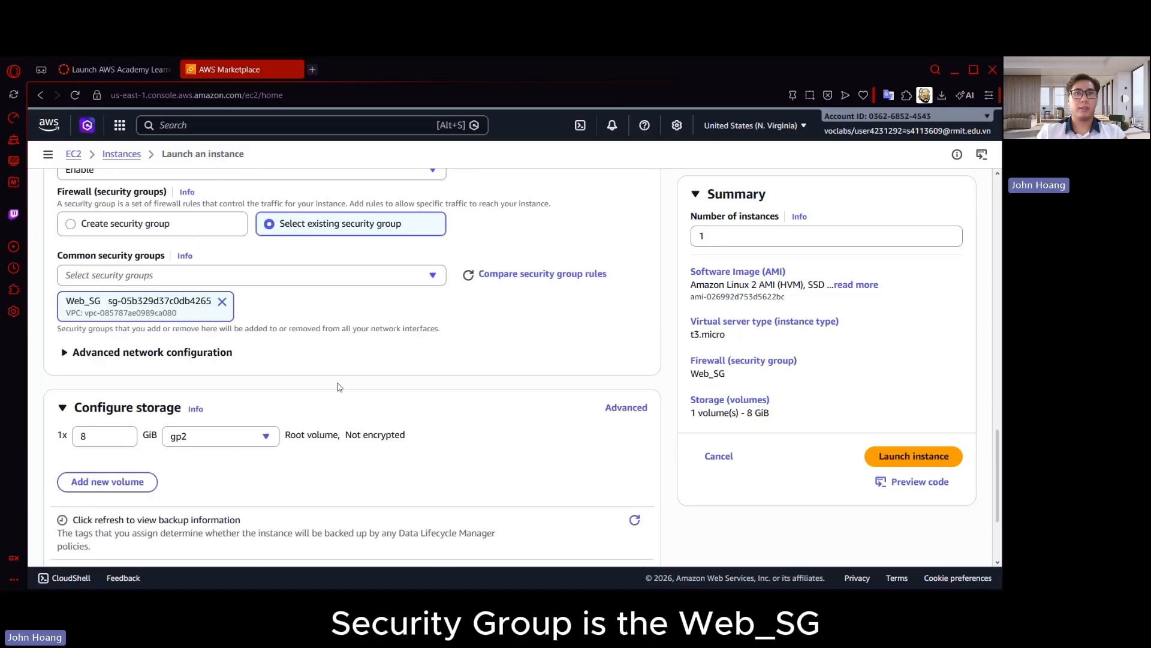
# Expand the instance's advanced details and set the IAM instance profile to LabInstanceProfile
pyautogui.scroll(-2, 275, 380)
pyautogui.click(125, 521)
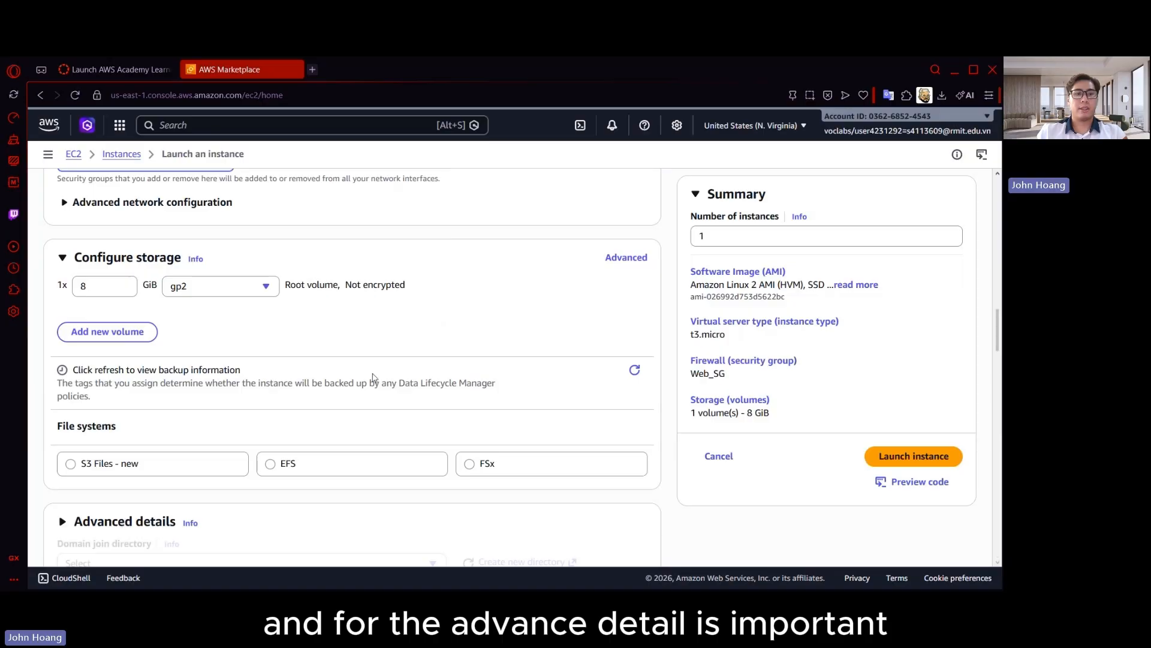
pyautogui.scroll(-3, 400, 345)
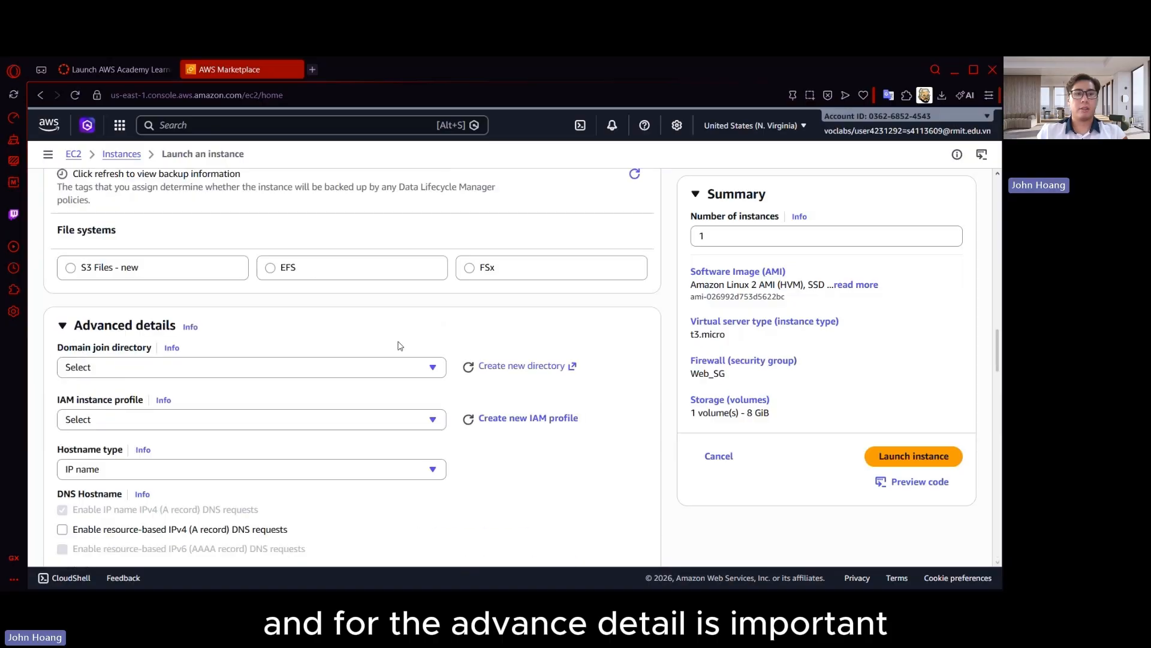
pyautogui.click(127, 425)
pyautogui.scroll(-2, 117, 363)
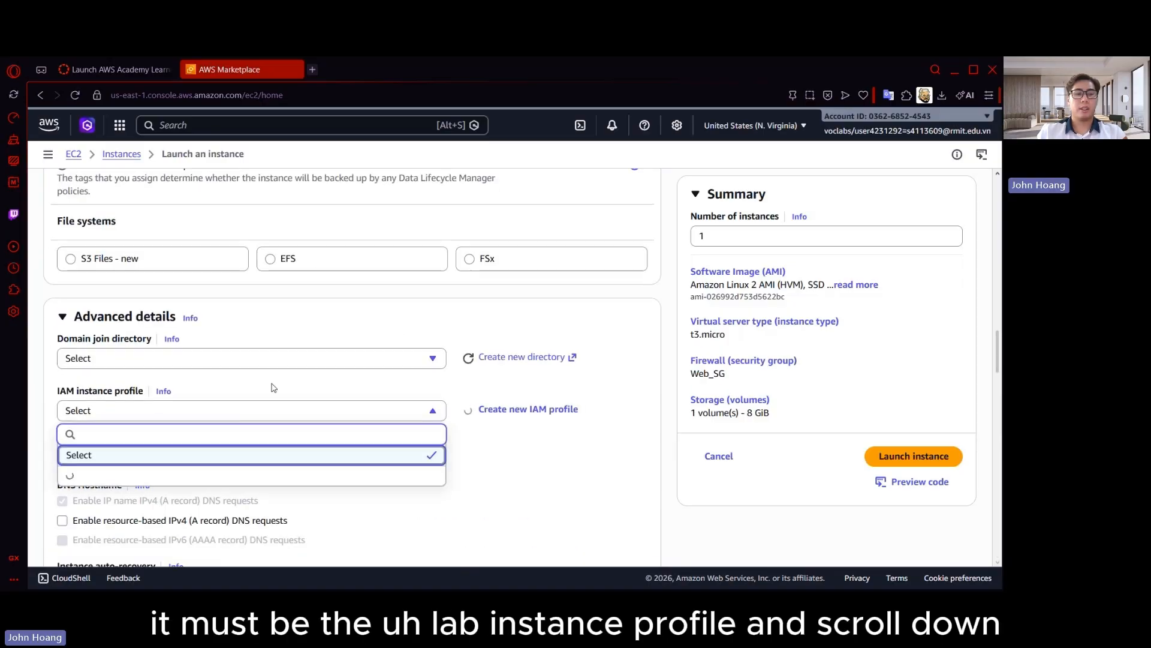
pyautogui.click(154, 390)
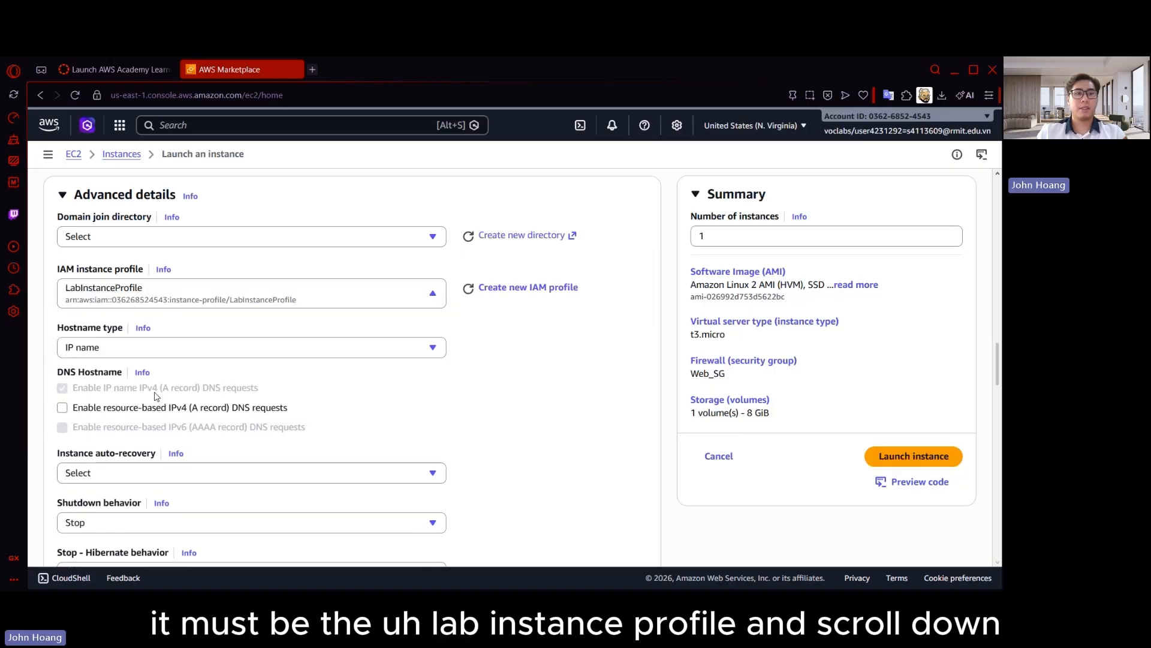
# Paste the bash script that installs Apache, PHP 7.2, the inventory app and the AWS SDK into the instance's user data
pyautogui.scroll(-2, 352, 447)
pyautogui.scroll(-10, 353, 446)
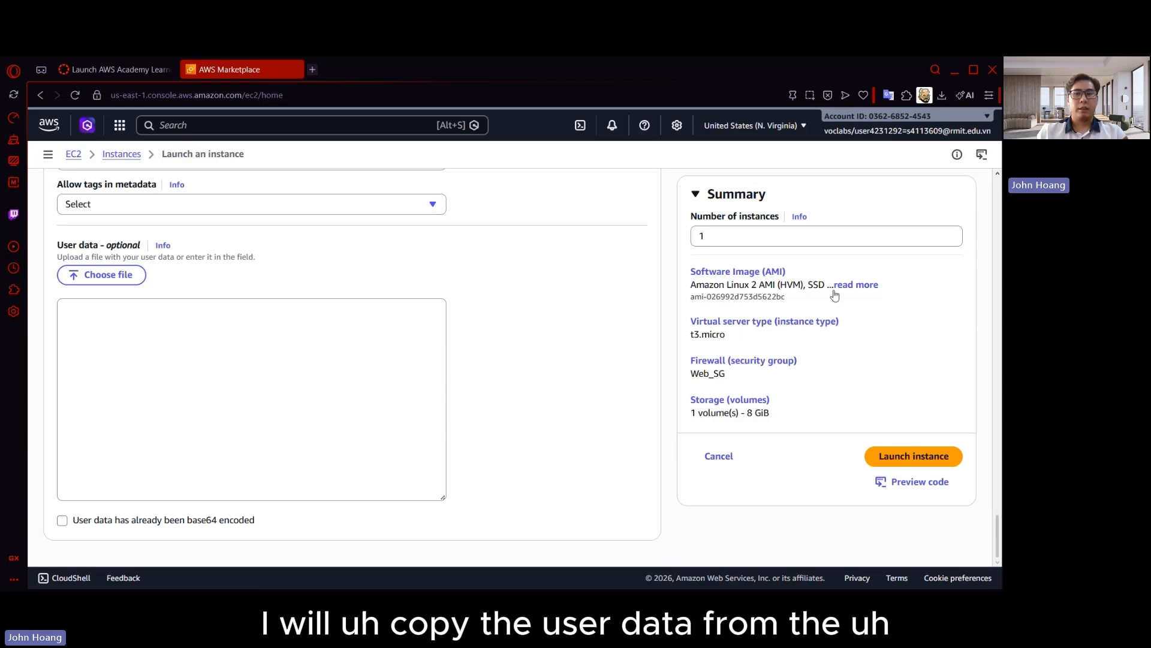
pyautogui.click(106, 347)
pyautogui.write('#!/bin/bash #Install Apache Web Server and PHP yum install -y httpd mysql amazon-linux-extras install -y php7.2 #Download Lab files wget https://aws-tc-largeobjects.s3-us-west-2.amazonaws.com/ILT-TF-200-ACACAD-20-EN/mod6-guided/scripts/inventory-app.zip unzip inventory-app.zip -d /var/www/html/ #Download and install the AWS SDK for PHP wget https://github.com/aws/aws-sdk-php/releases/download/3.62.3/aws.zip unzip aws.zip -d /var/www/html/ #Turn on web server chkconfig httpd on service httpd start')
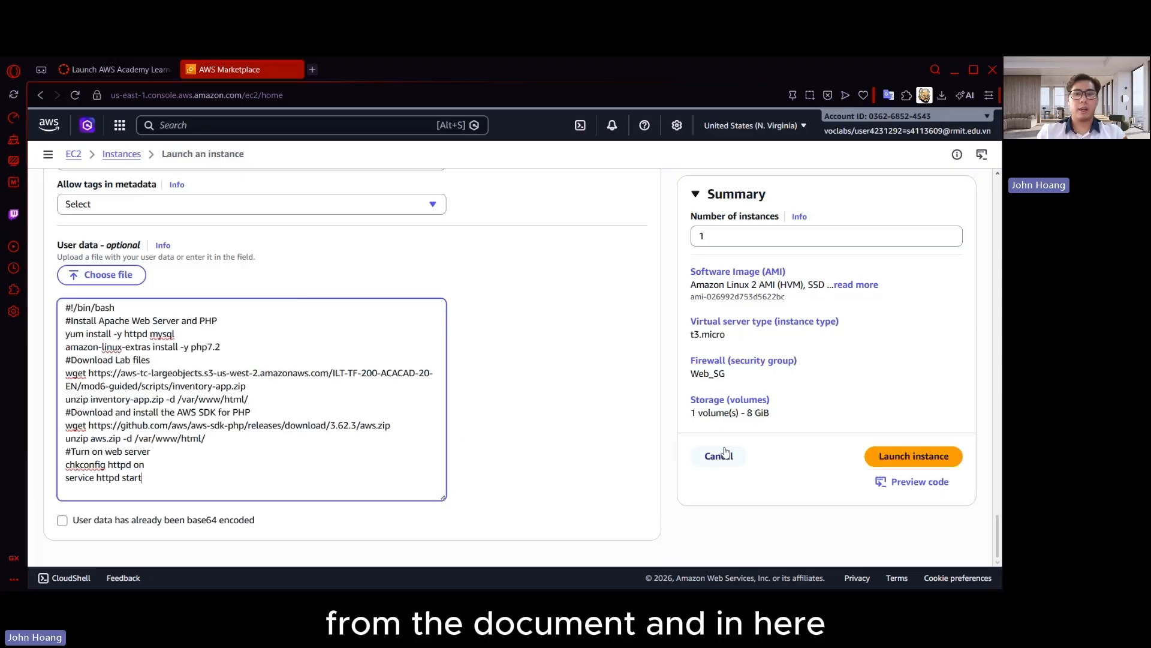
# Launch the configured instance and return to the list of all instances
pyautogui.click(930, 458)
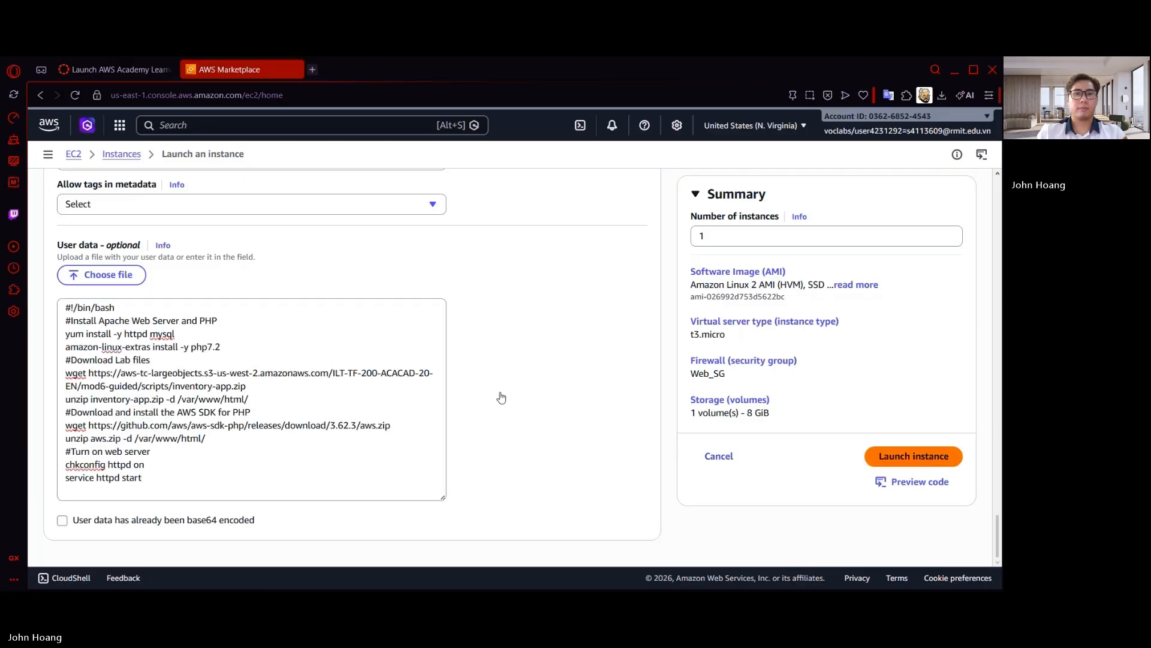
pyautogui.scroll(-3, 888, 531)
pyautogui.click(887, 532)
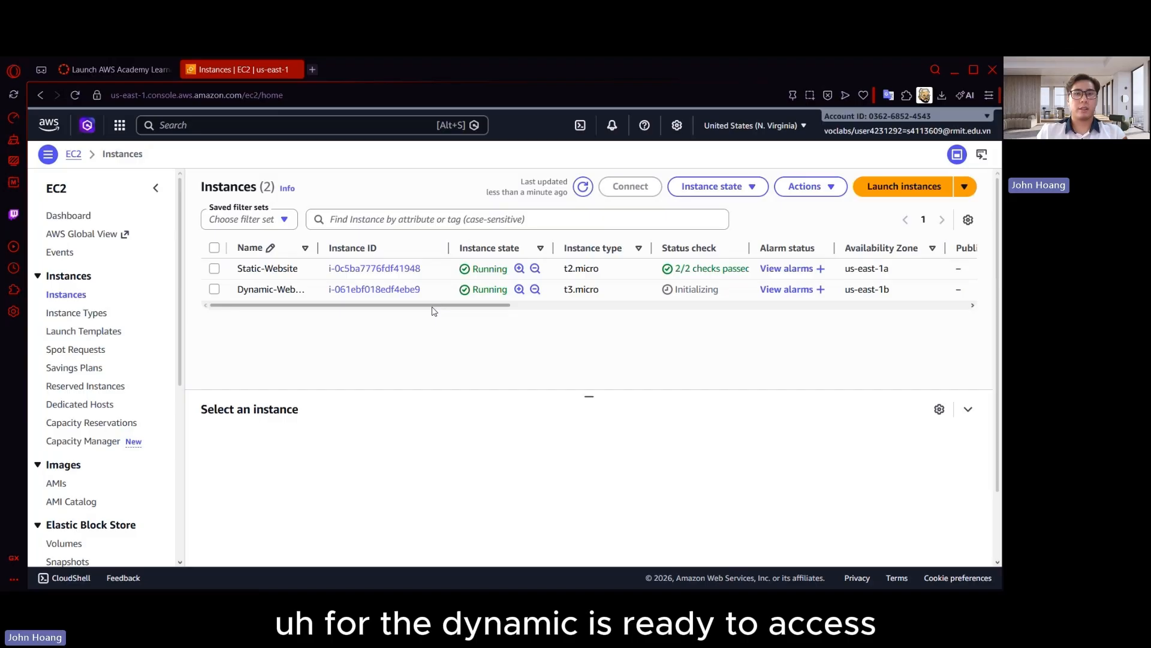
# Copy the Dynamic-Website instance's public IPv4 address and open it over HTTP in a new browser tab
pyautogui.click(214, 290)
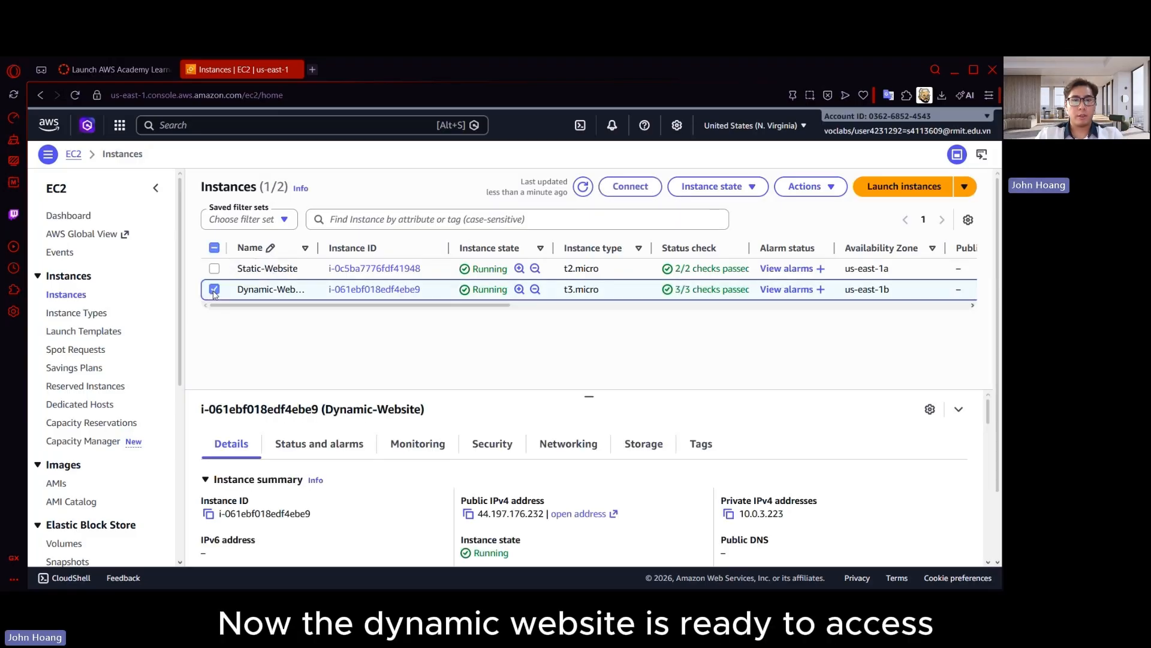
pyautogui.click(468, 514)
pyautogui.click(312, 70)
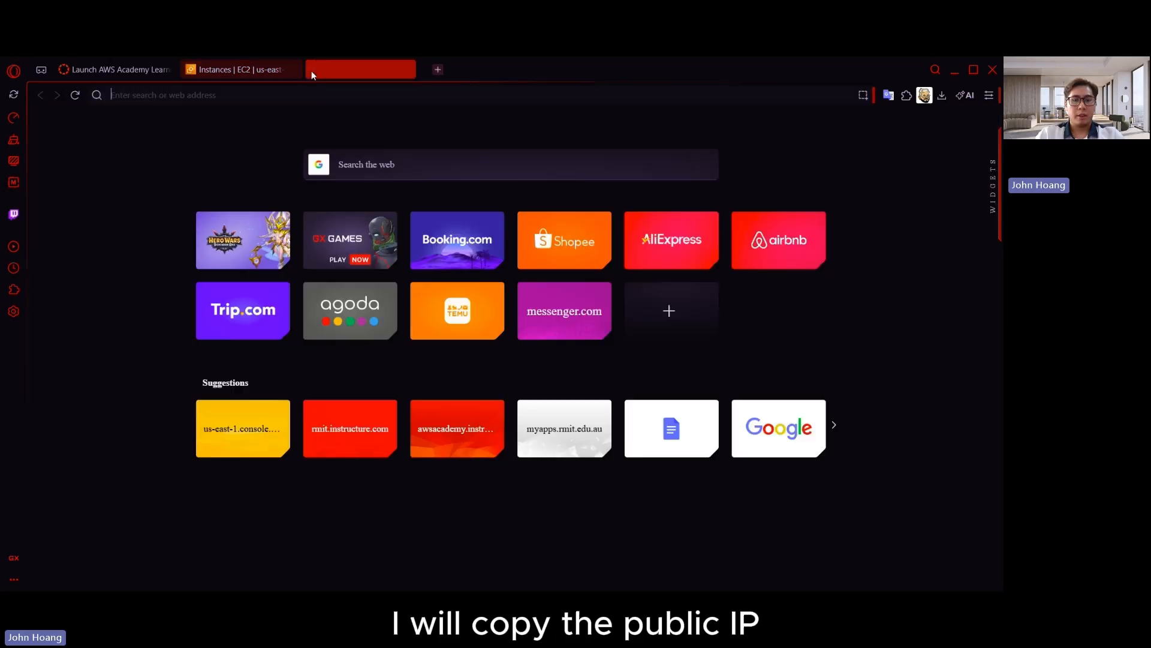
pyautogui.write('http://')
pyautogui.hotkey('ctrl', 'v')
pyautogui.press('Return')
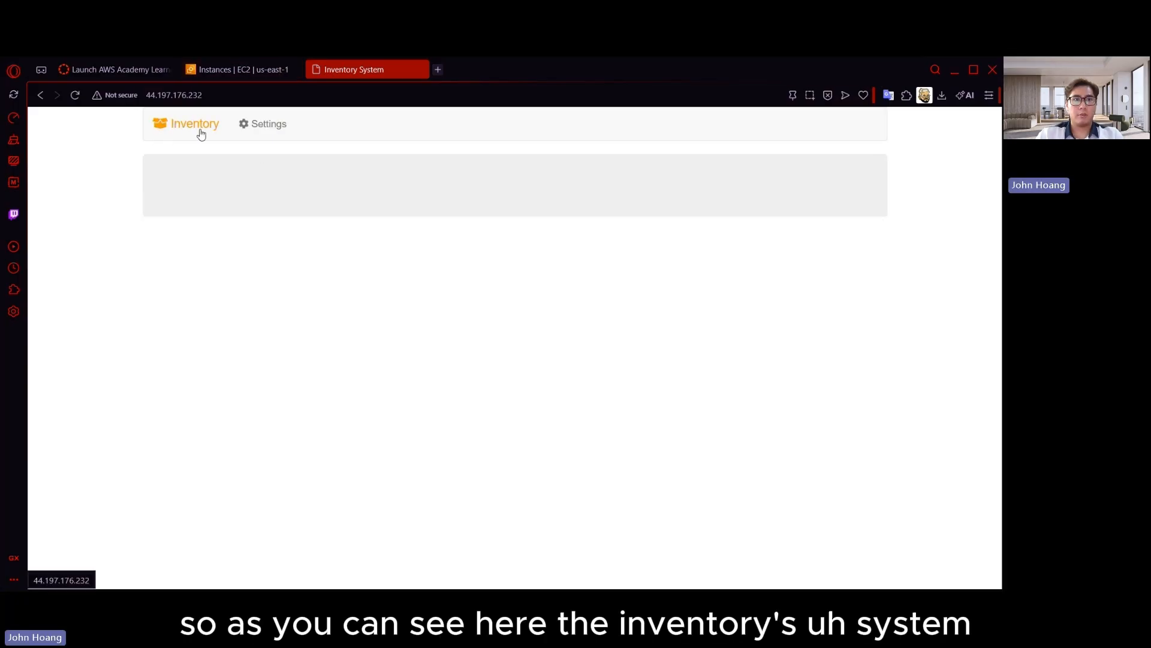
# Set the database endpoint in the inventory site's settings to dynamic-db.cjoungeqsmnb.us-east-1.rds.amazonaws.com and save the settings
pyautogui.click(271, 131)
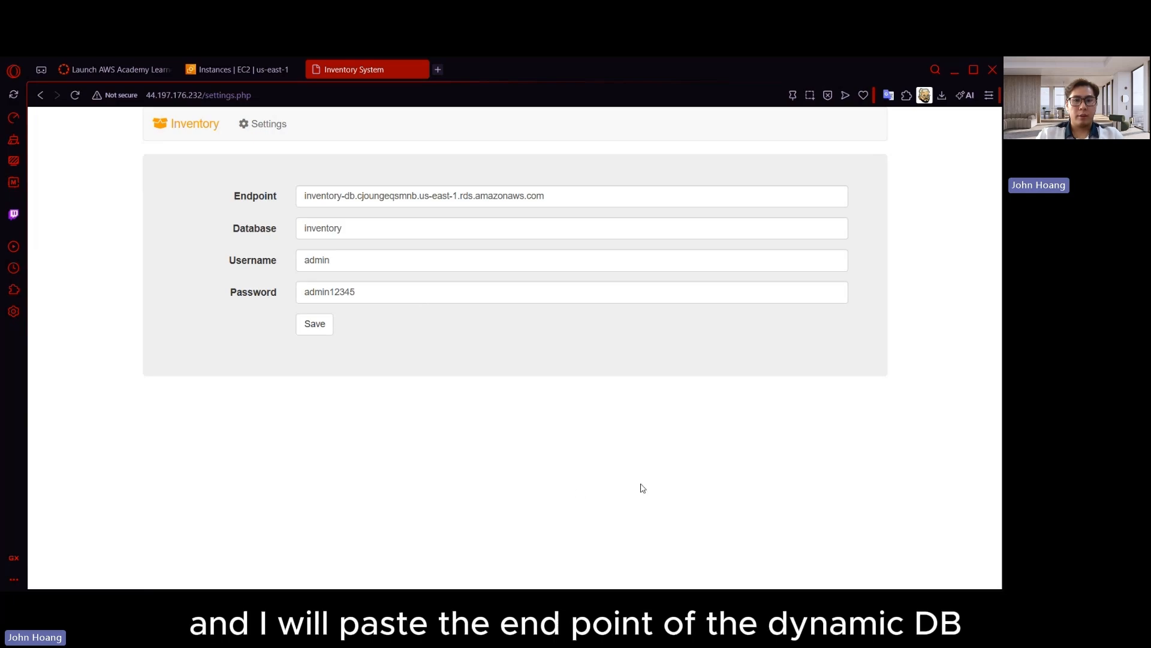
pyautogui.tripleClick(440, 202)
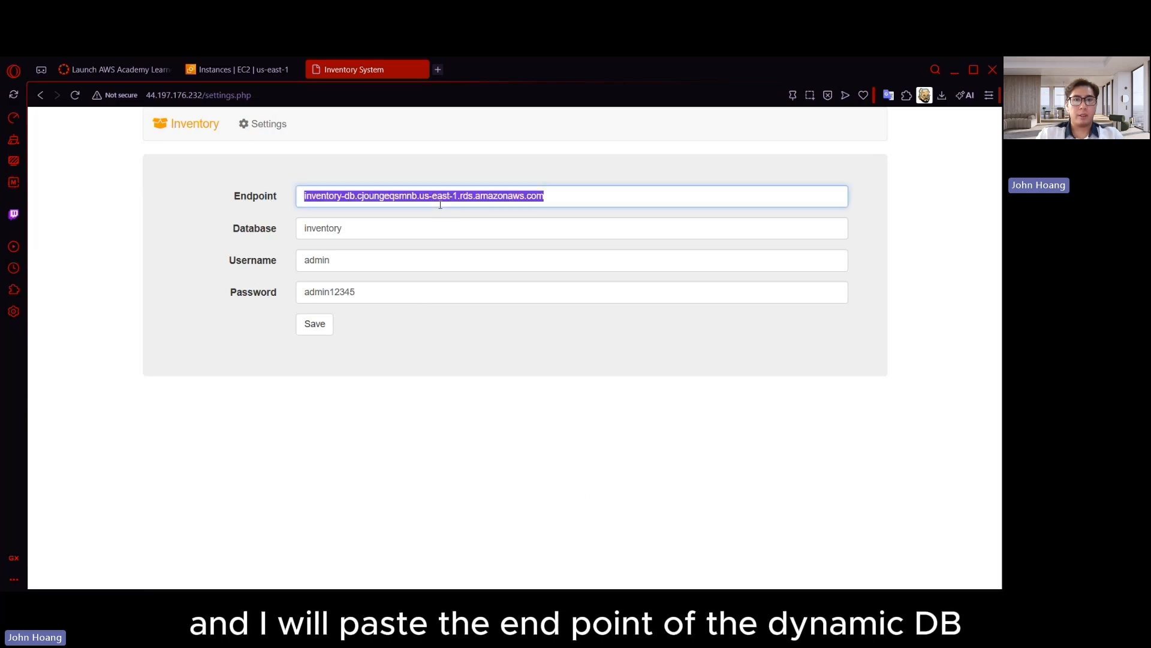
pyautogui.hotkey('ctrl', 'v')
pyautogui.doubleClick(357, 226)
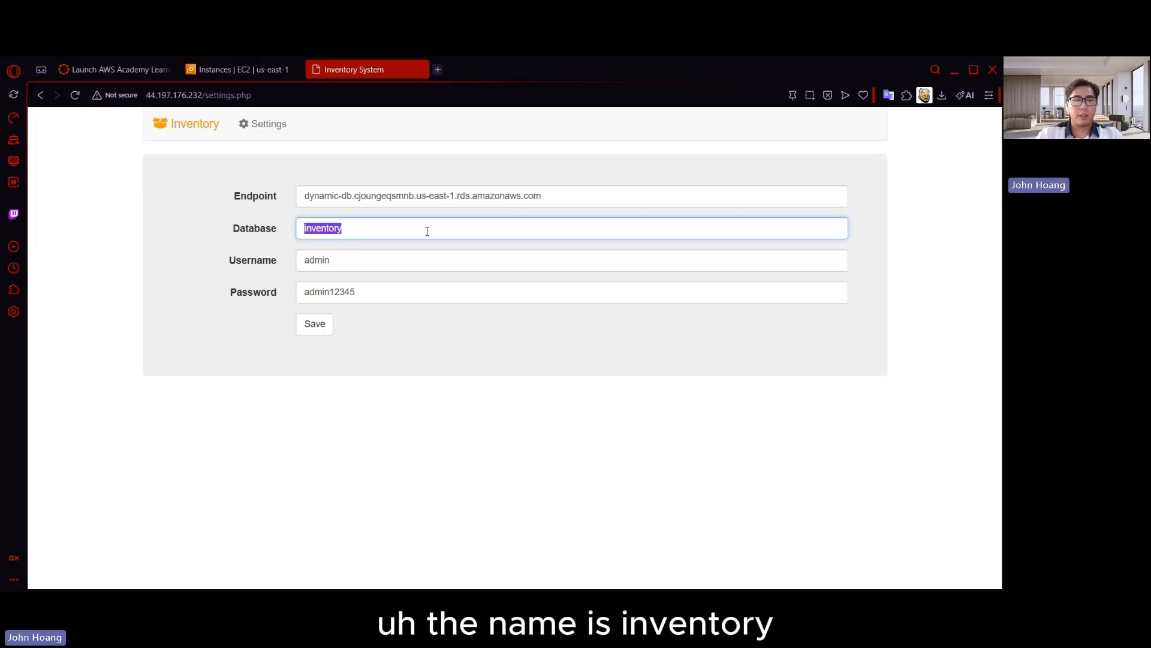
pyautogui.click(408, 259)
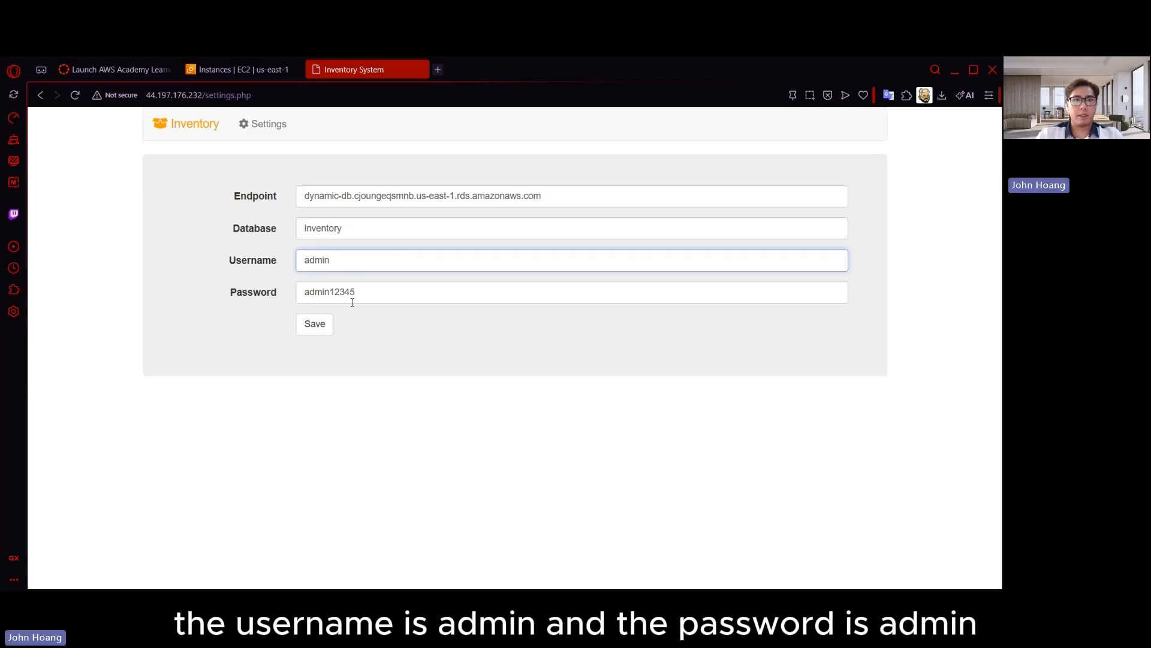
pyautogui.click(314, 324)
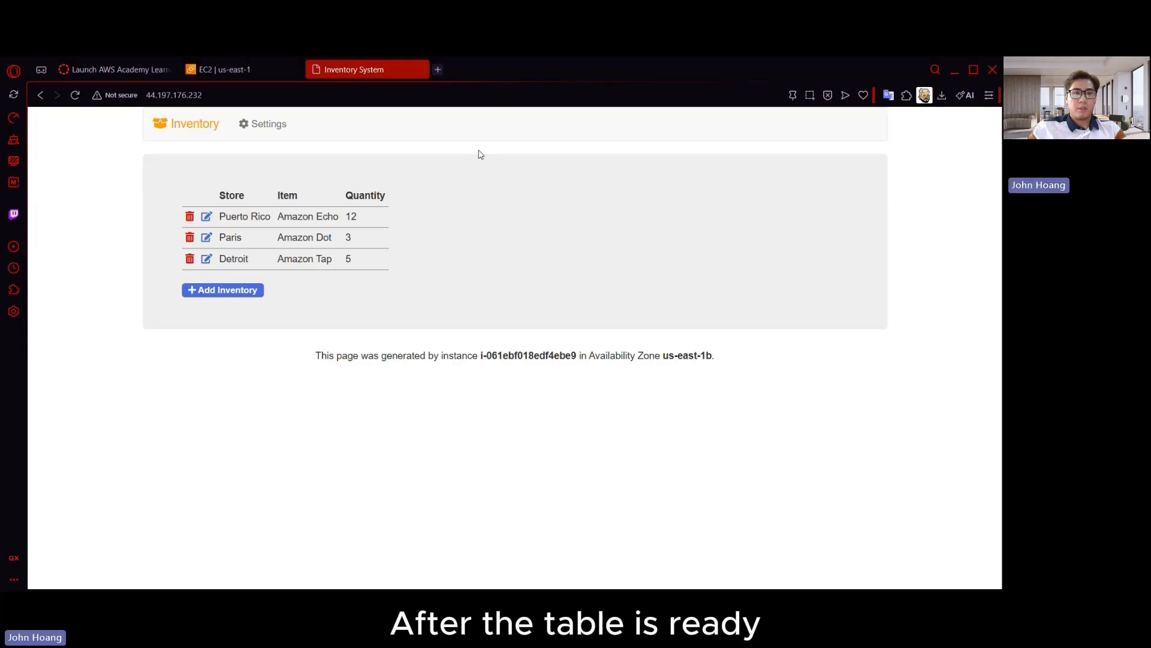
# Add an inventory record with store Hello, item Computer and quantity 6
pyautogui.click(252, 291)
pyautogui.click(276, 238)
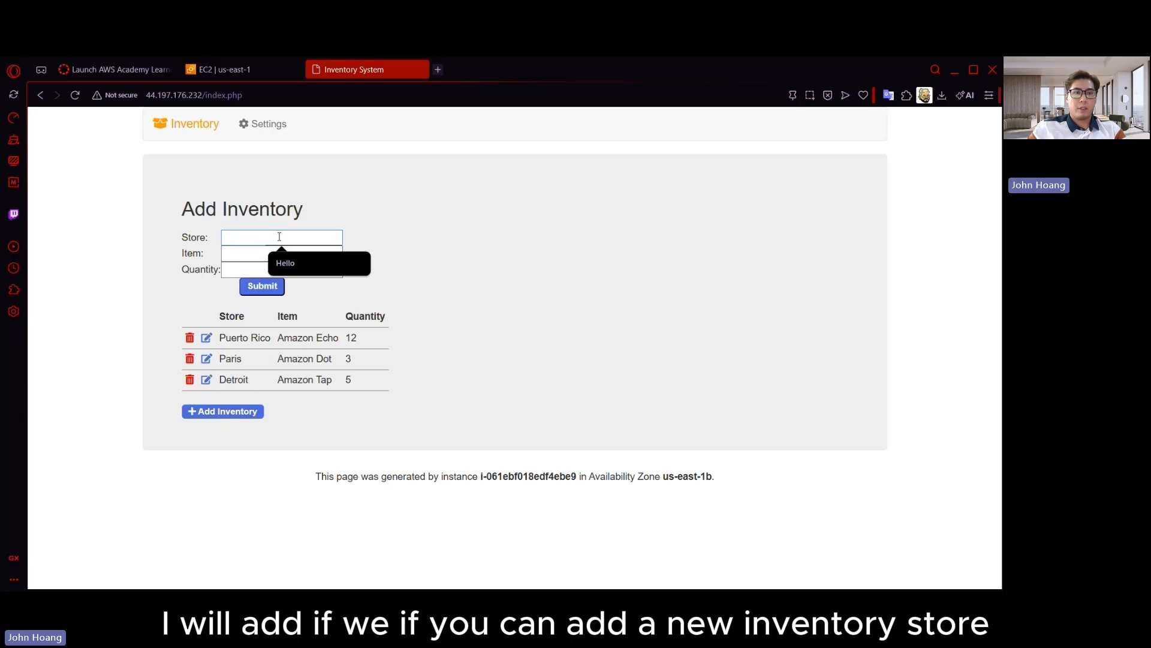
pyautogui.click(308, 263)
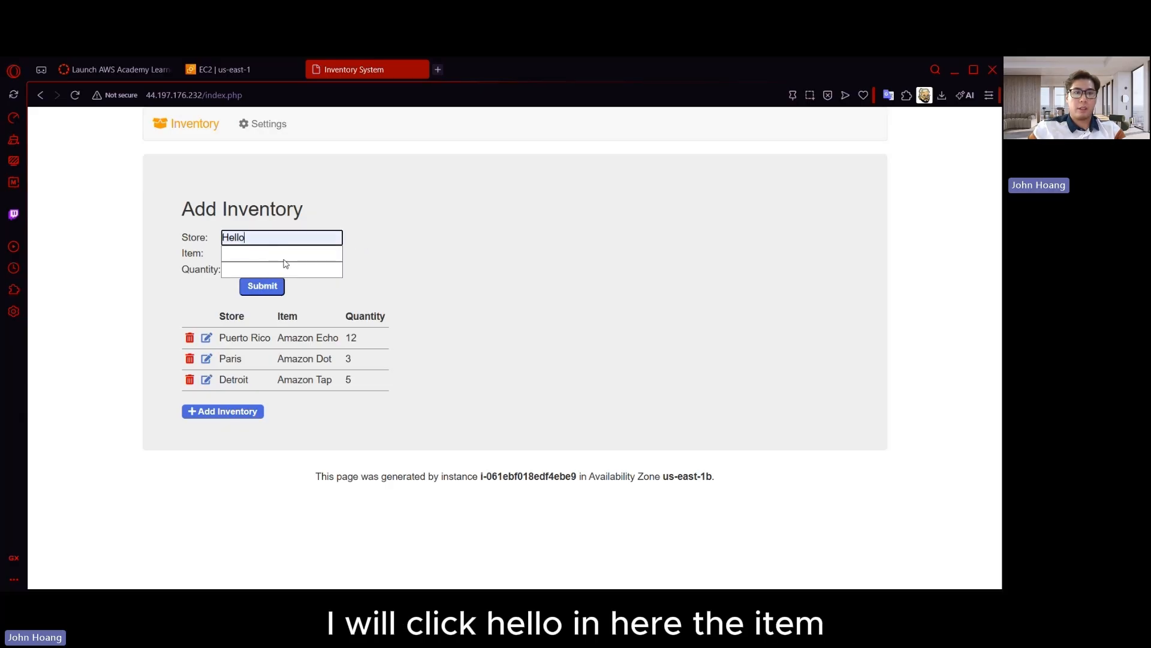
pyautogui.click(252, 257)
pyautogui.write('Computer')
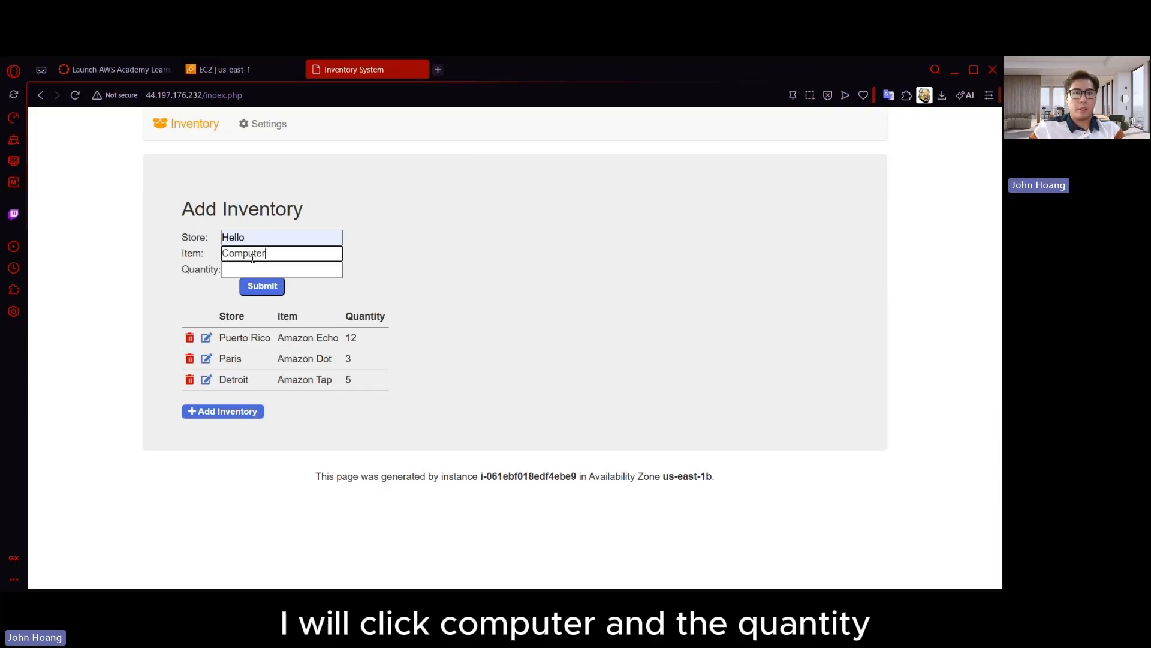
pyautogui.click(280, 270)
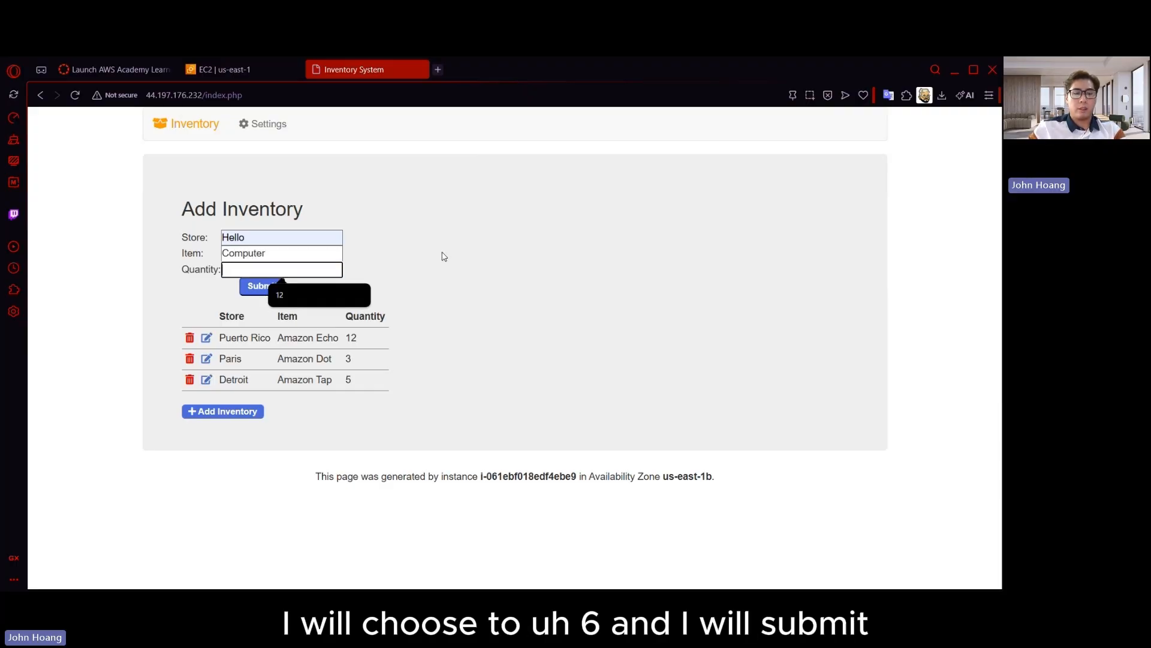
pyautogui.write('6')
pyautogui.click(262, 287)
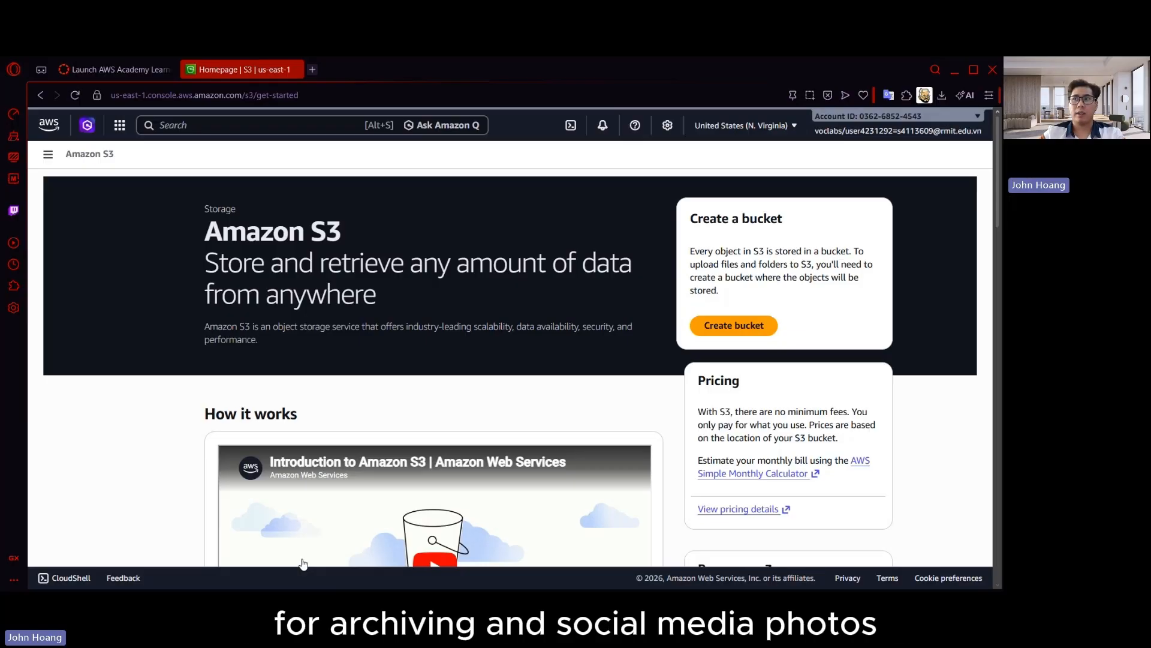
# Create a general purpose S3 bucket with default settings, named with the student ID followed by "-website-archive-2026"
pyautogui.click(742, 328)
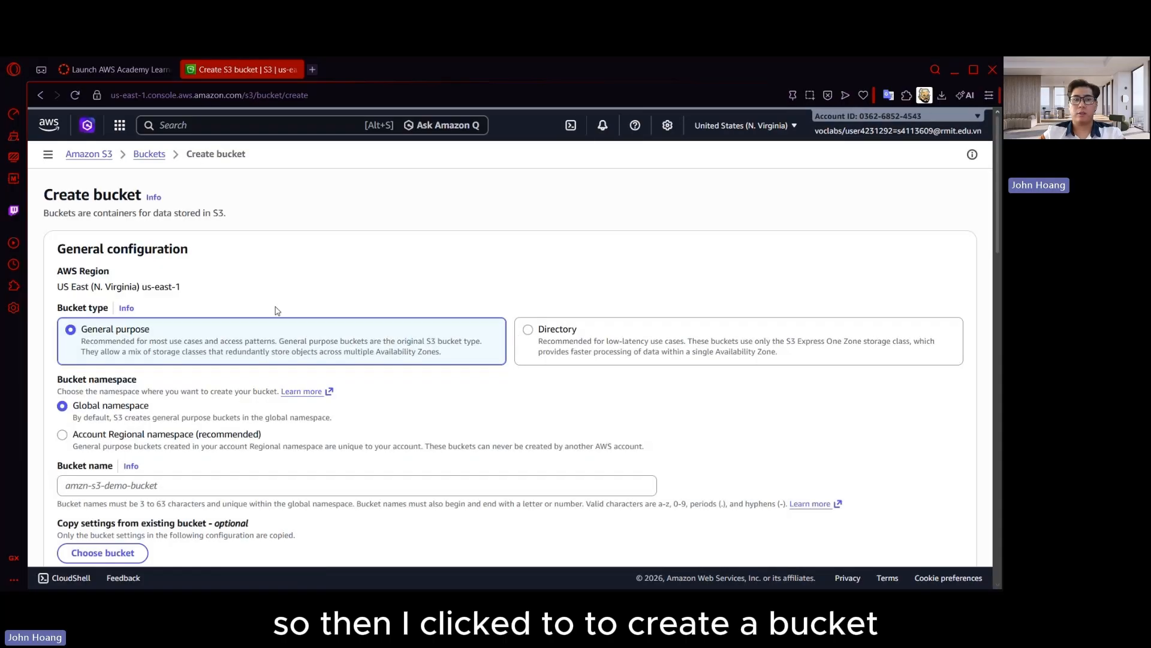
pyautogui.scroll(-3, 338, 307)
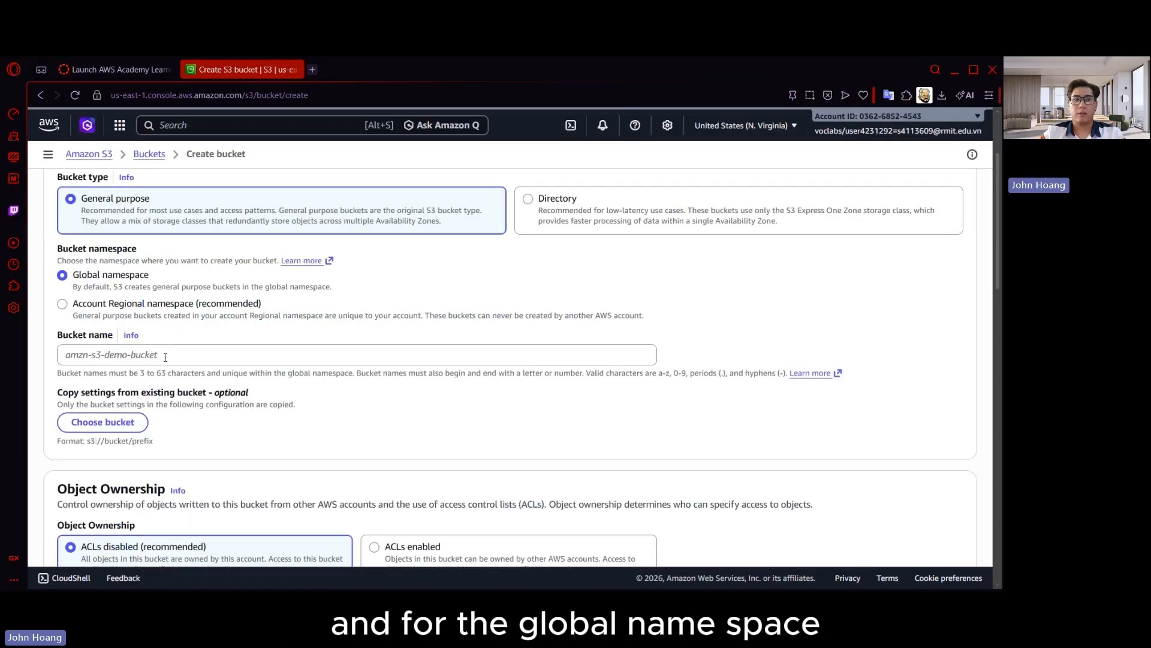
pyautogui.click(176, 354)
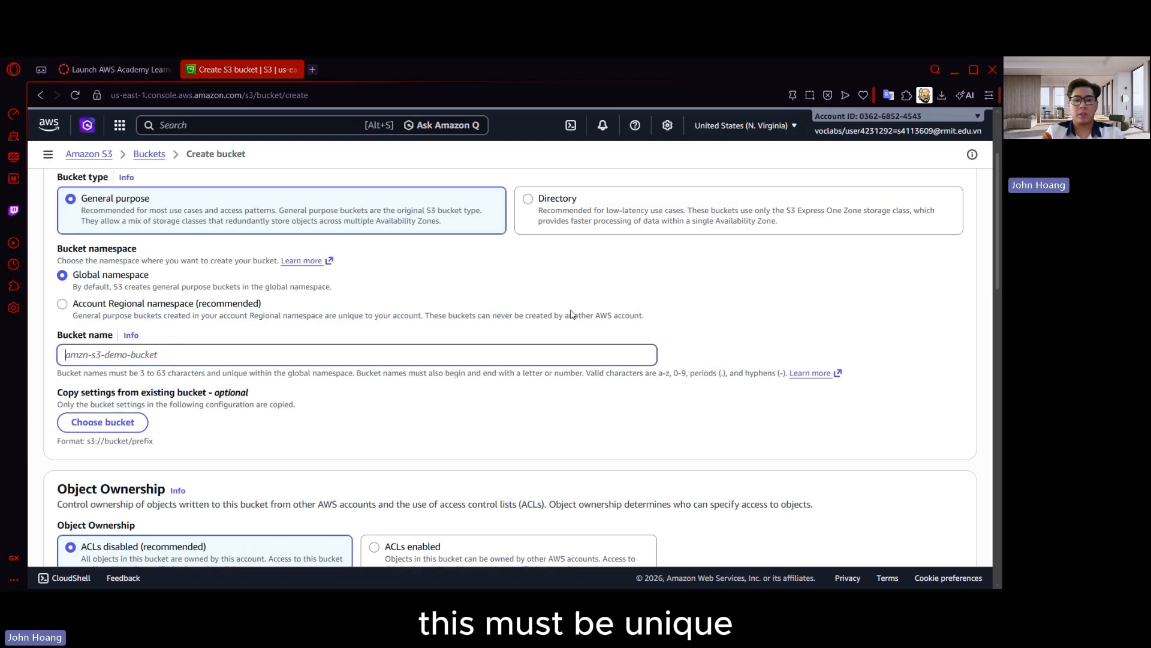
pyautogui.write('s4113609-')
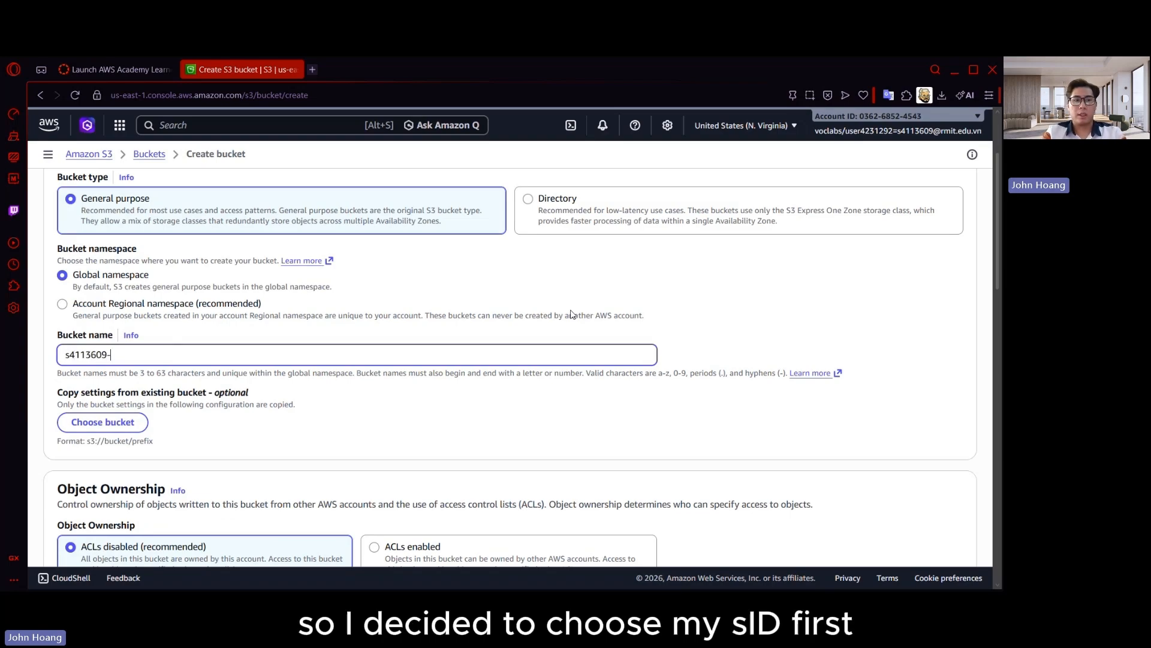
pyautogui.write('website')
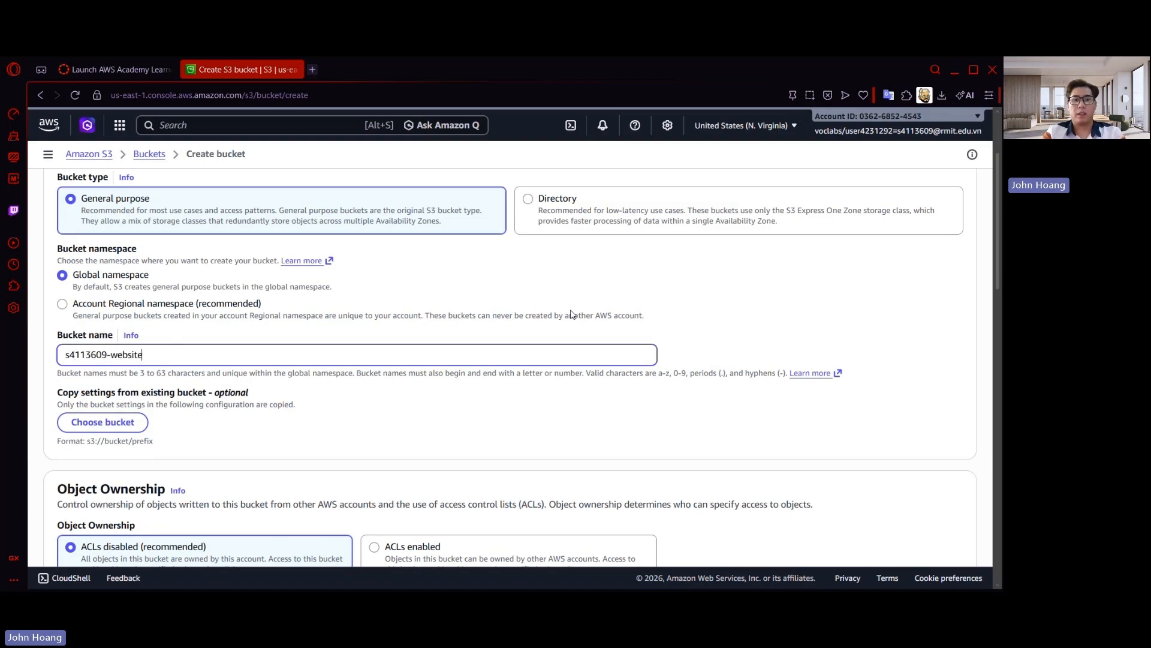
pyautogui.write('-archive-2026')
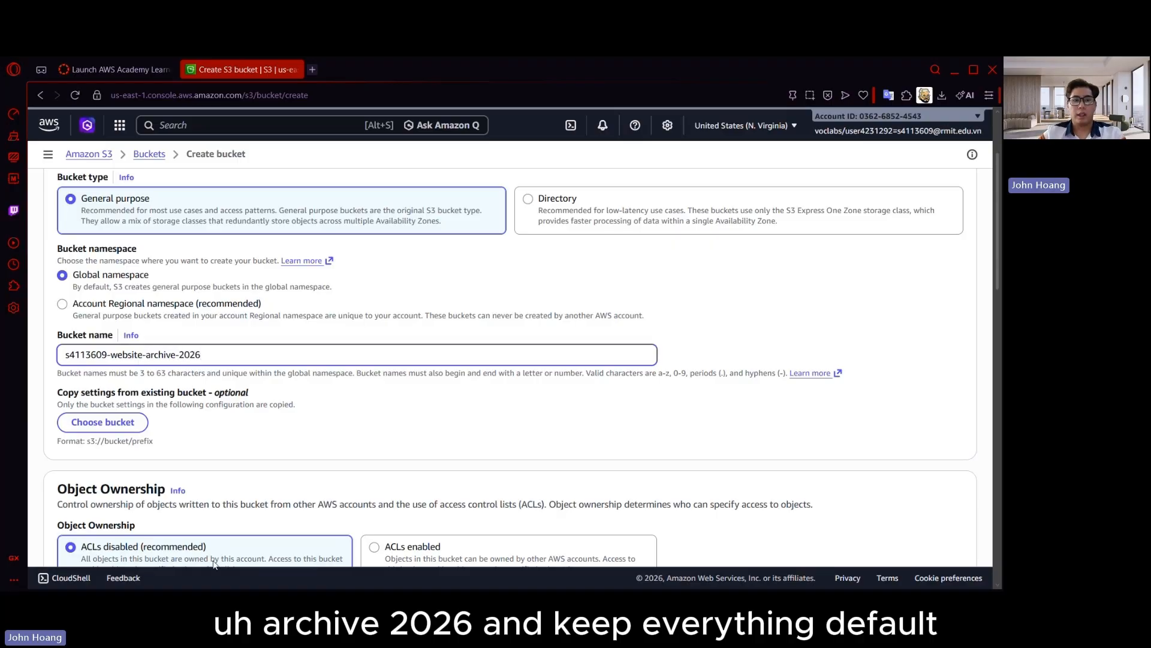
pyautogui.scroll(-15, 214, 563)
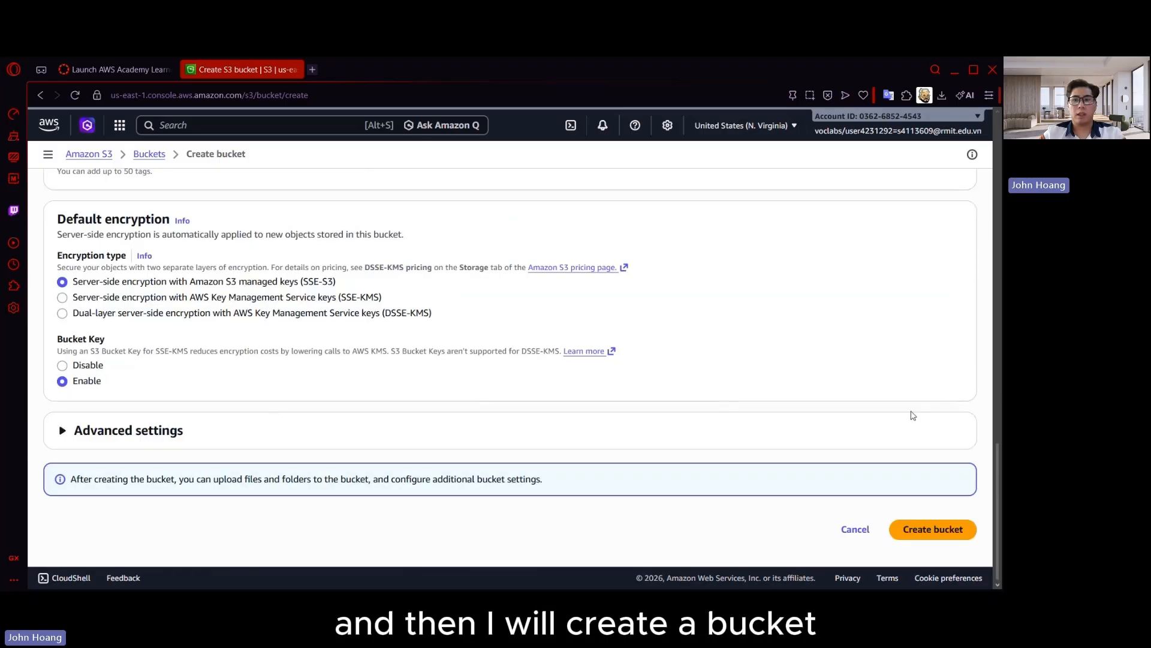
pyautogui.click(933, 529)
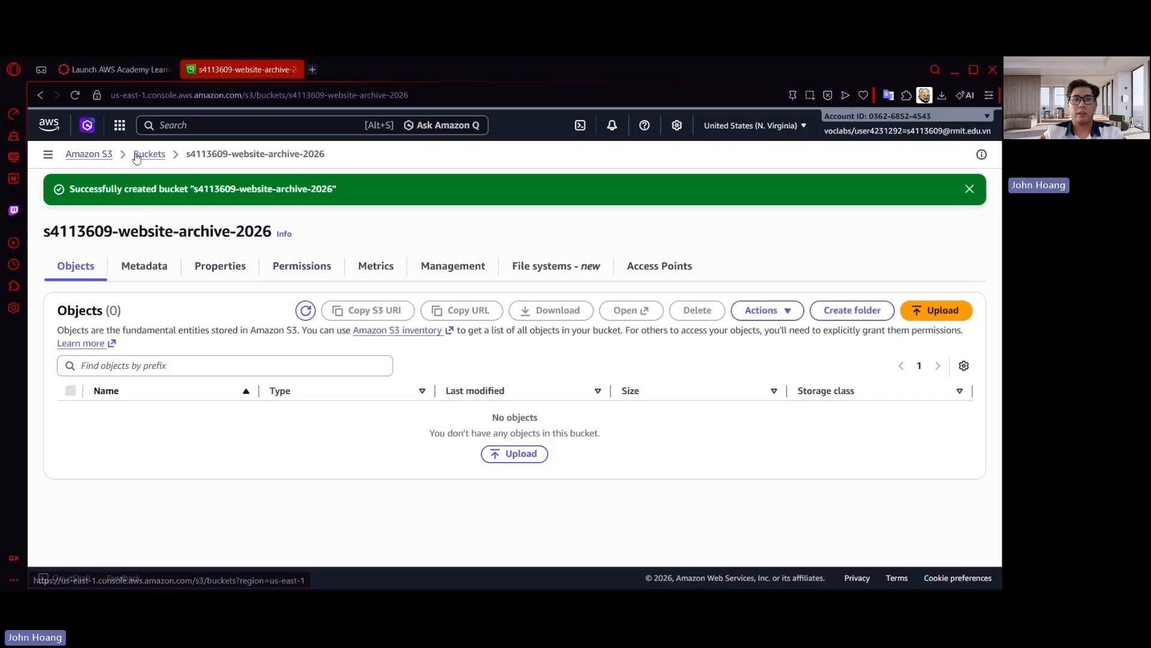
# Start a second general purpose S3 bucket and name it with the student ID followed by "-social-media-photos"
pyautogui.click(94, 160)
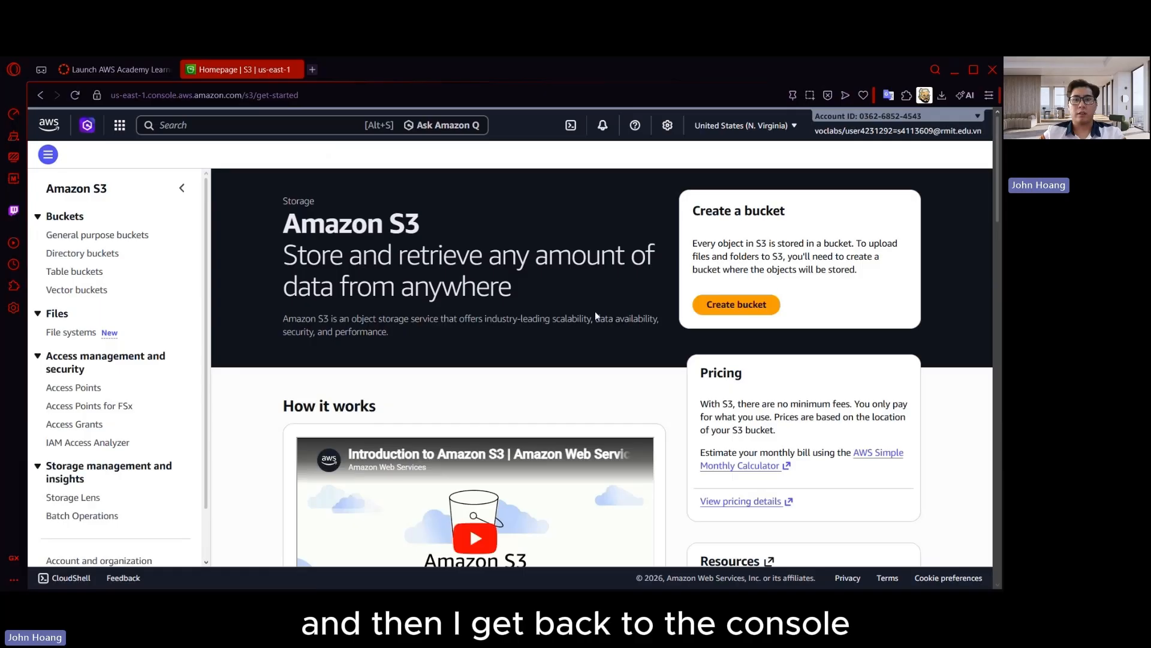
pyautogui.click(737, 305)
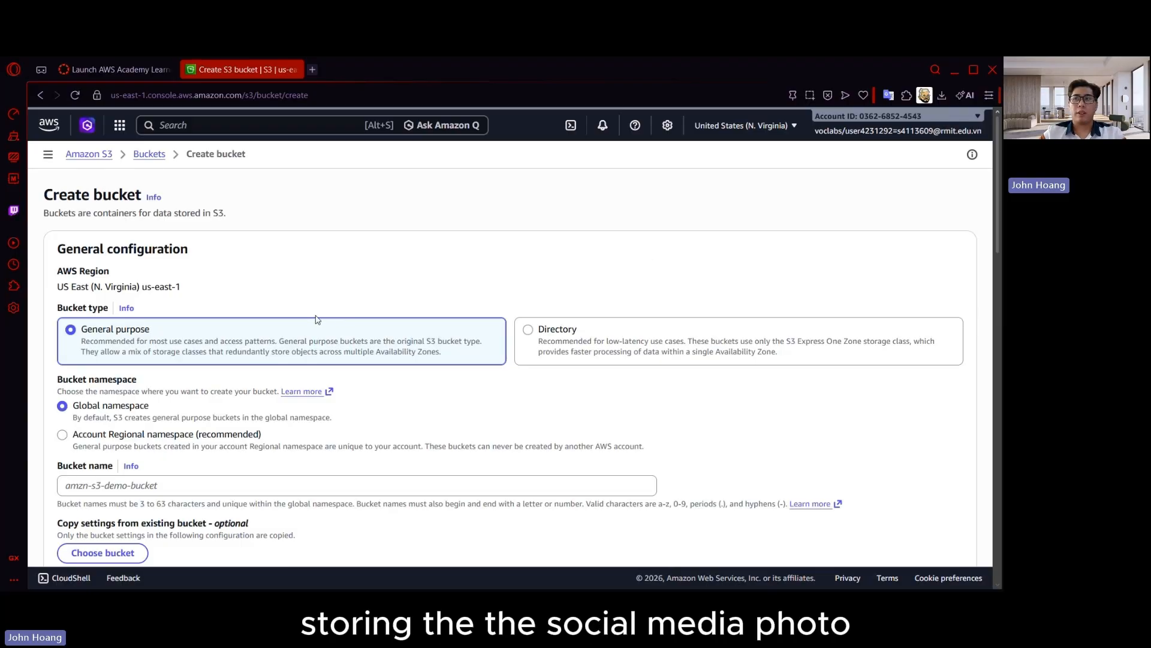
pyautogui.scroll(-2, 316, 319)
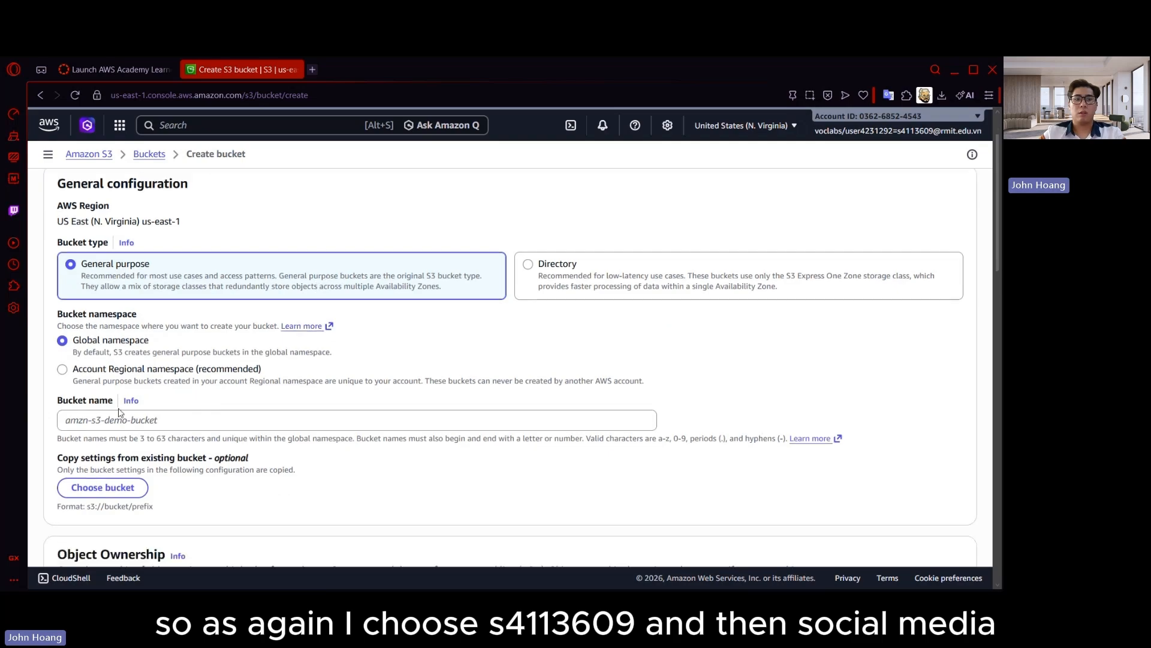
pyautogui.click(133, 419)
pyautogui.write('s4')
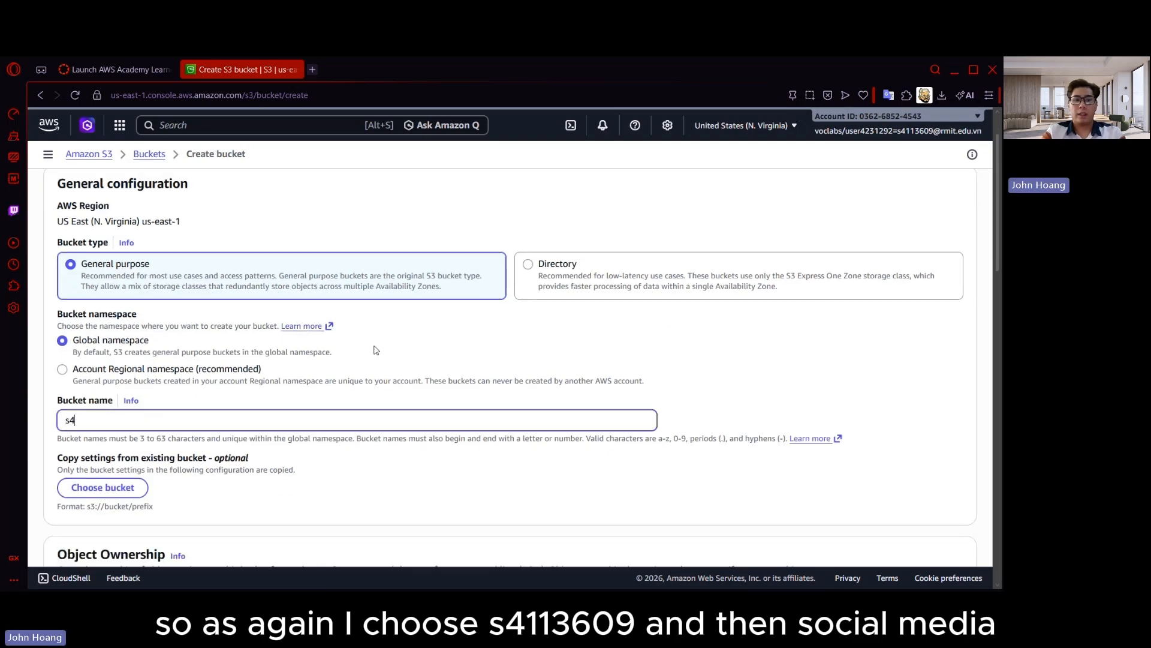
pyautogui.write('113')
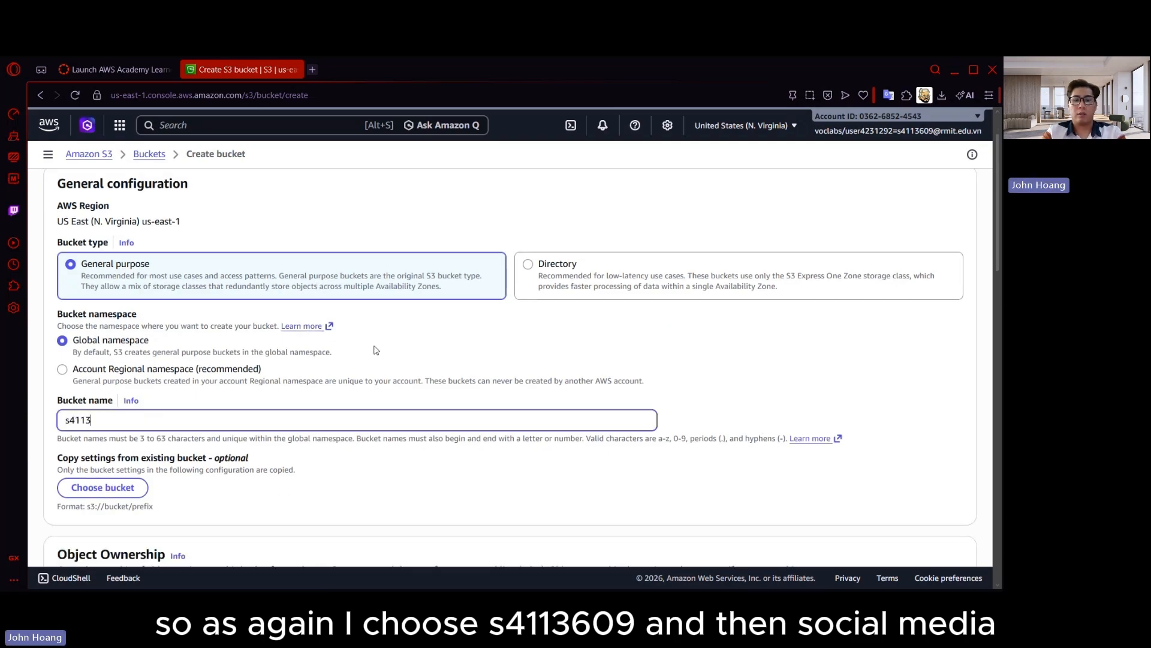
pyautogui.write('609-socia')
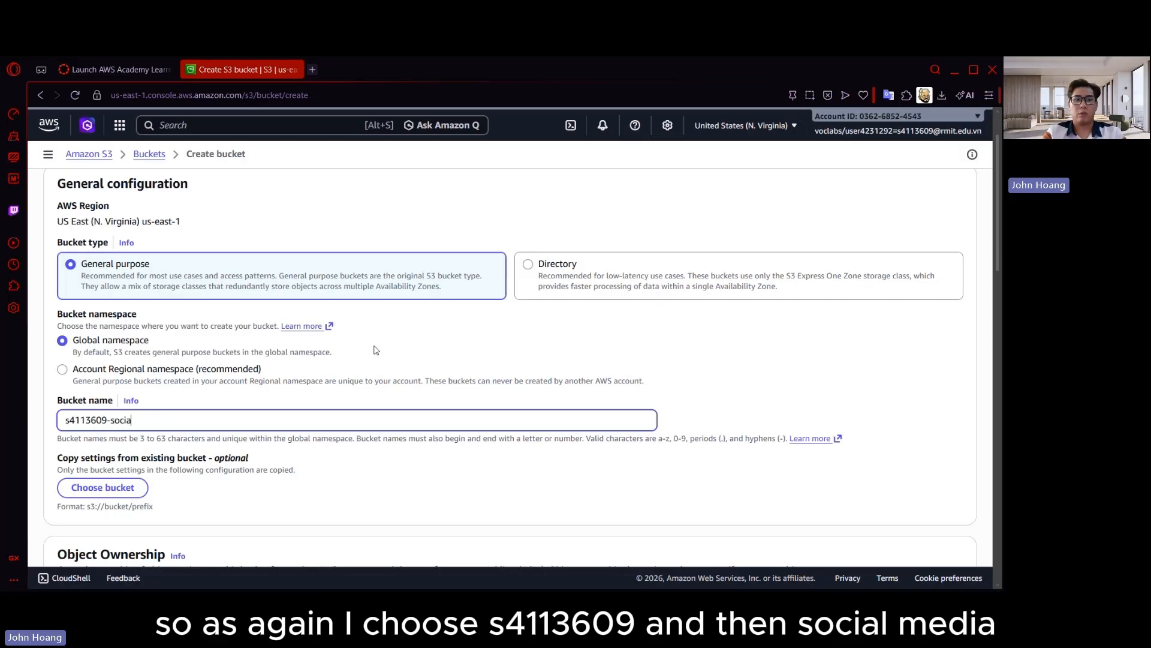
pyautogui.write('l-meds')
pyautogui.press('BackSpace')
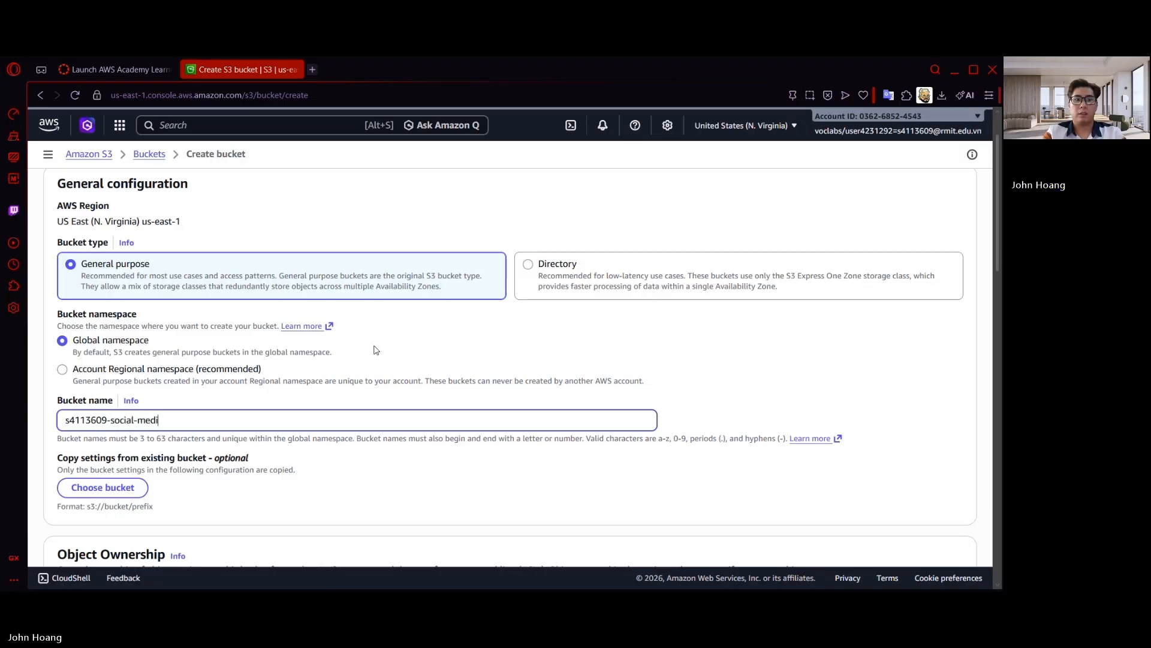
pyautogui.write('ia-phốt')
pyautogui.write('os')
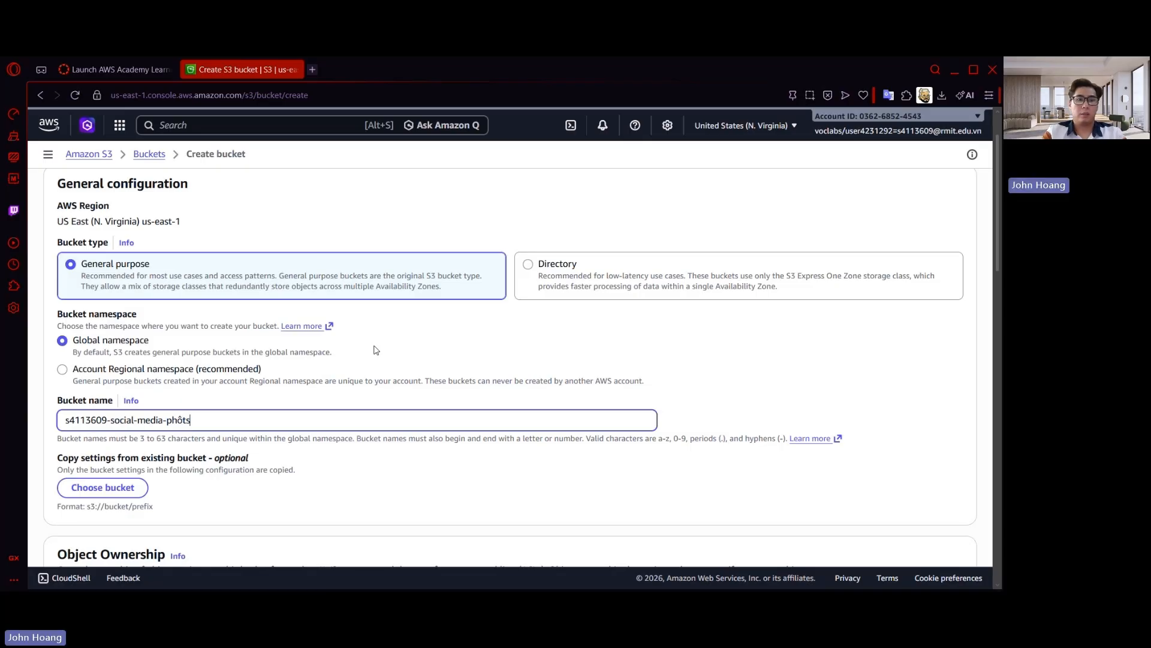
# Create the social media photos bucket with the default settings and display the list of general purpose buckets
pyautogui.scroll(-1, 449, 469)
pyautogui.scroll(-10, 456, 444)
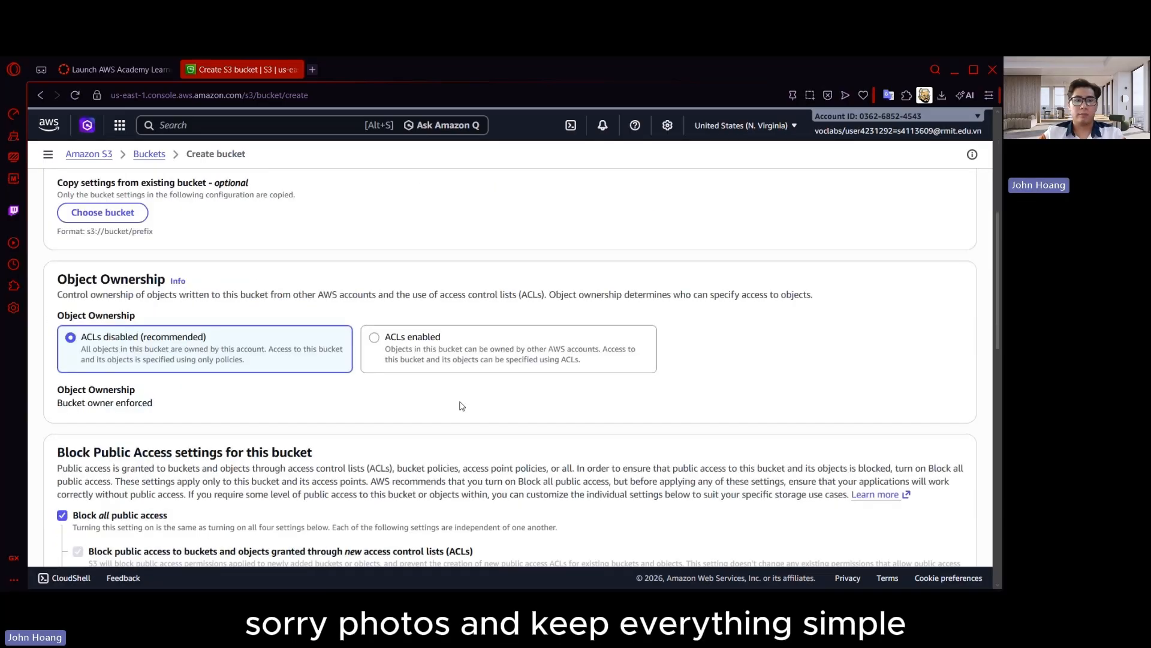
pyautogui.scroll(4, 444, 423)
pyautogui.scroll(-5, 442, 420)
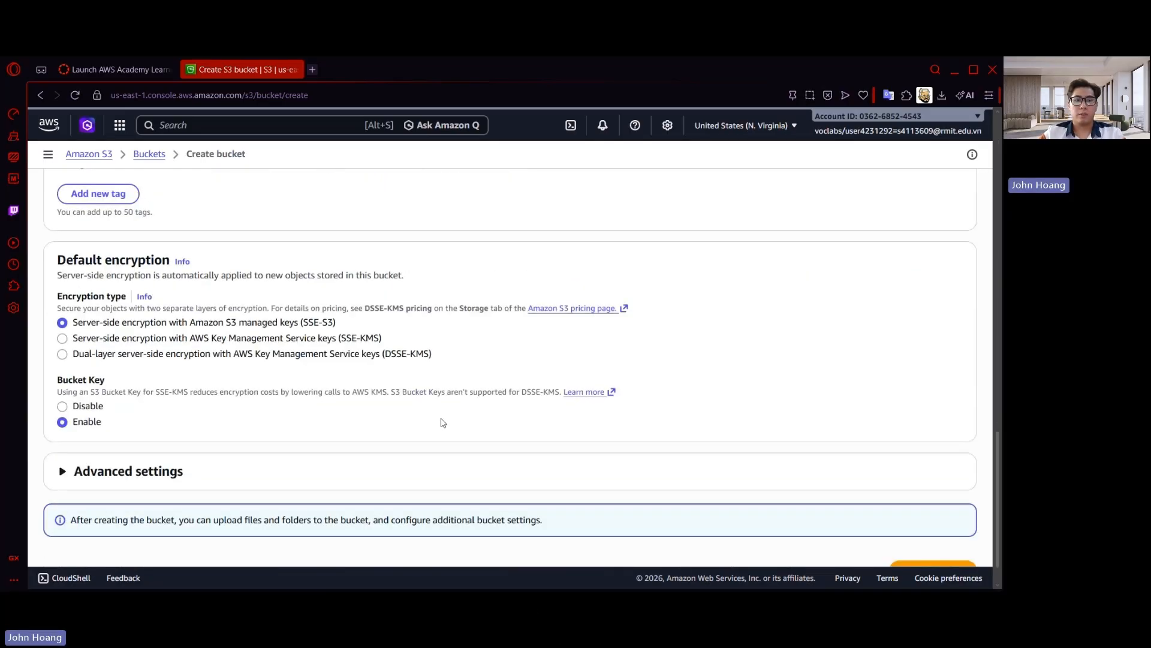
pyautogui.scroll(3, 441, 421)
pyautogui.scroll(-6, 442, 421)
pyautogui.click(961, 532)
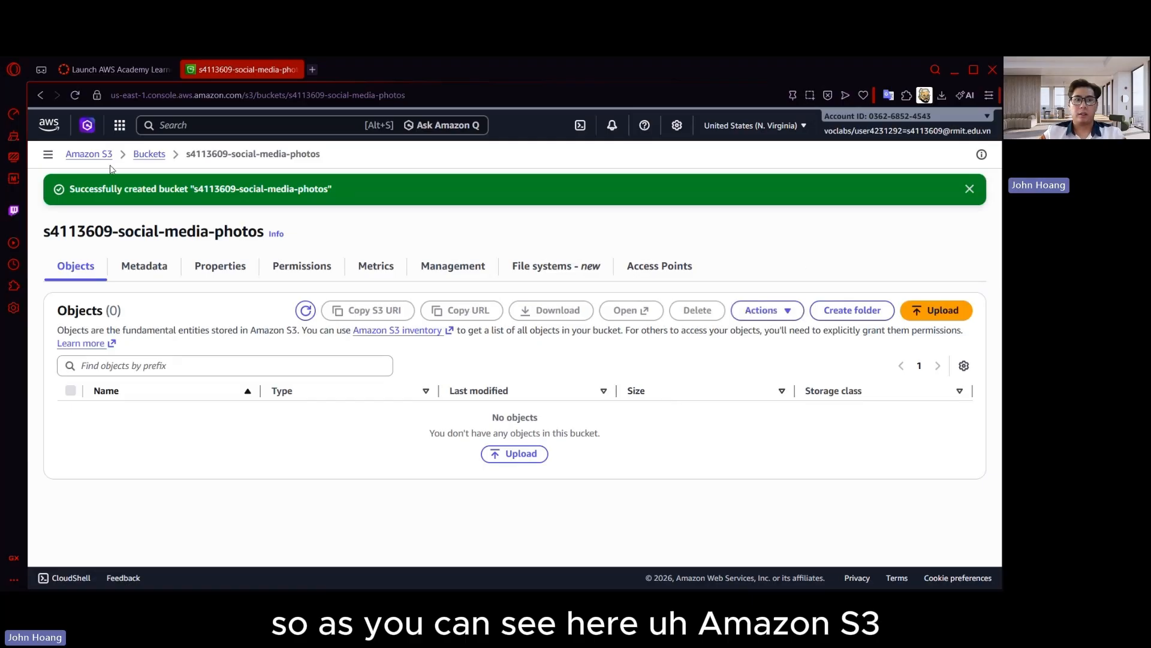
pyautogui.click(90, 154)
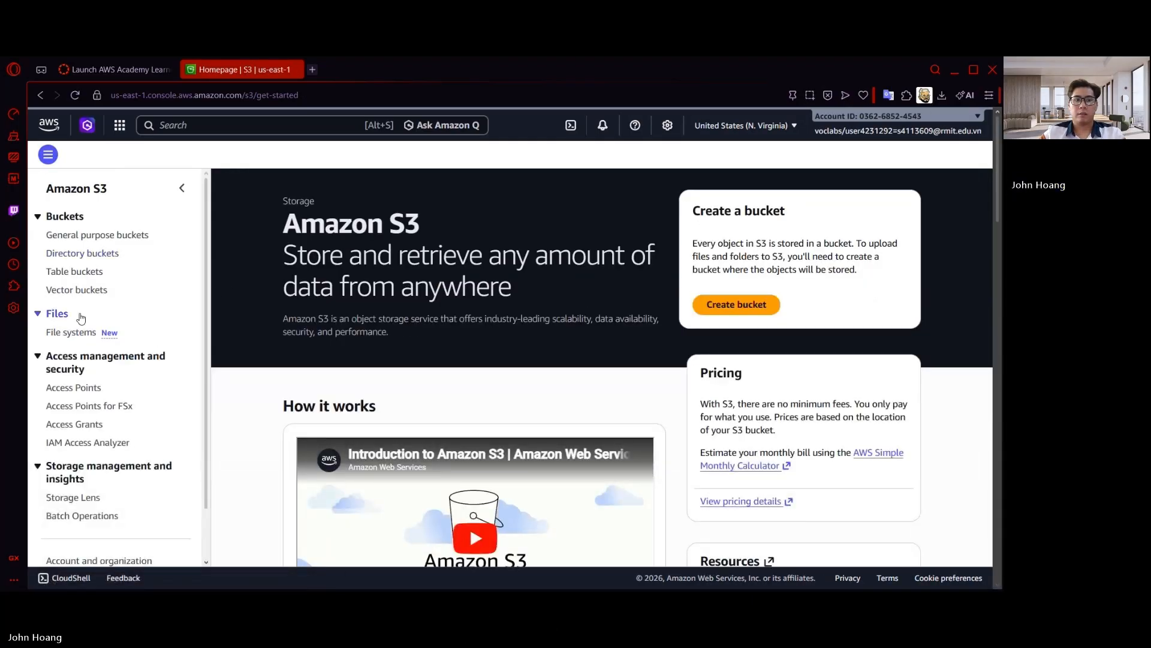
pyautogui.click(107, 236)
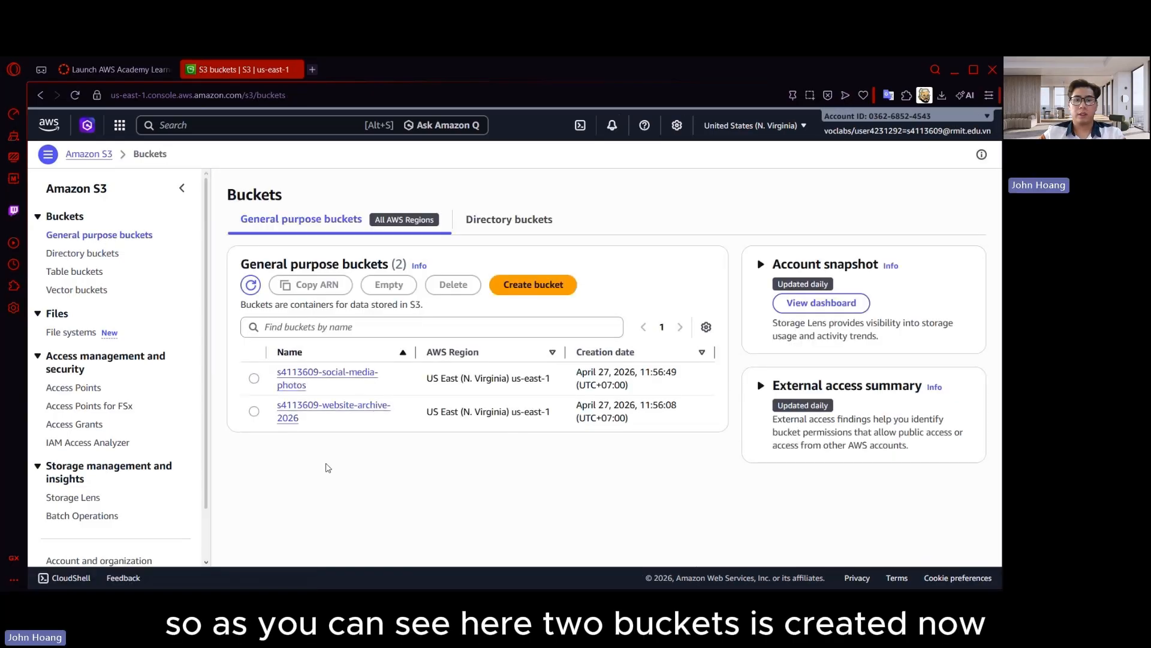